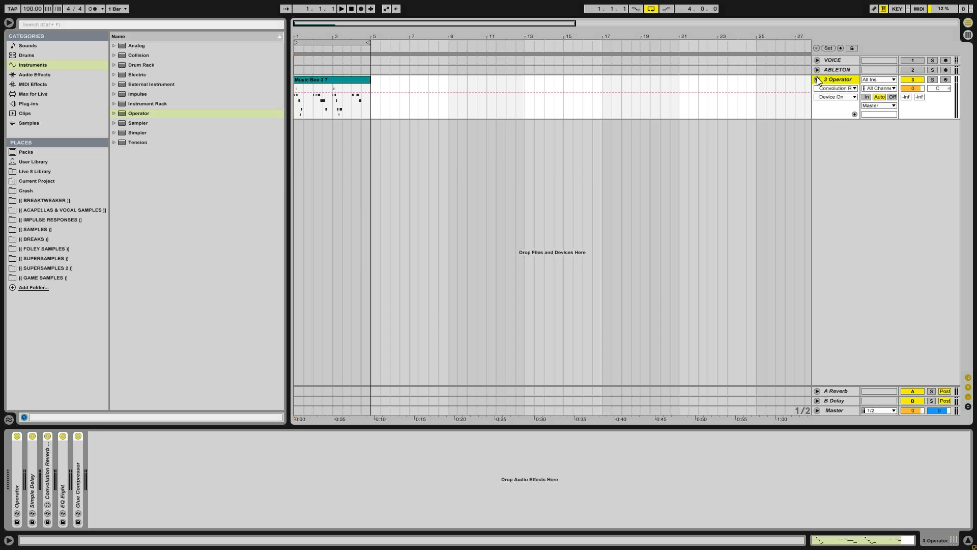
Play back the Music Box 2 7 clip on the Operator track from the start of the arrangement.
click(295, 110)
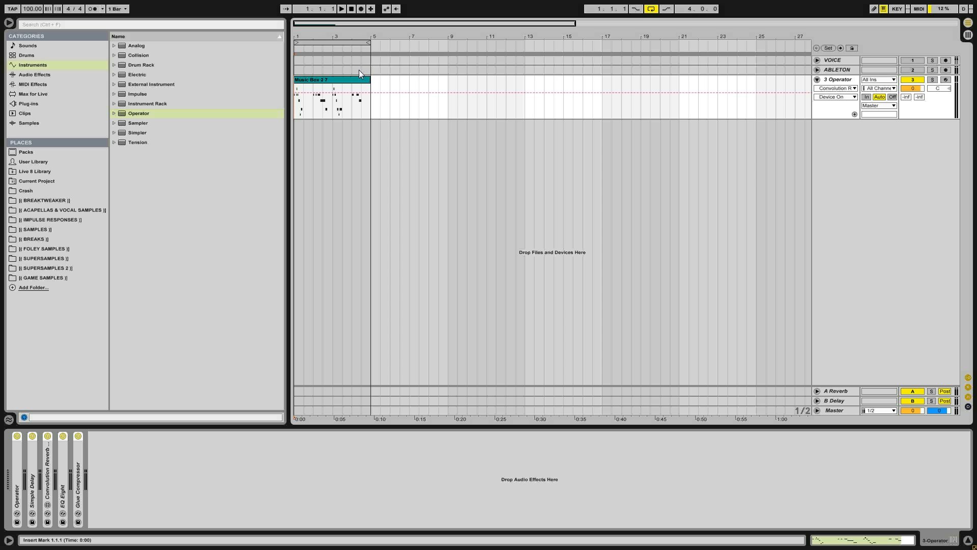
click(331, 80)
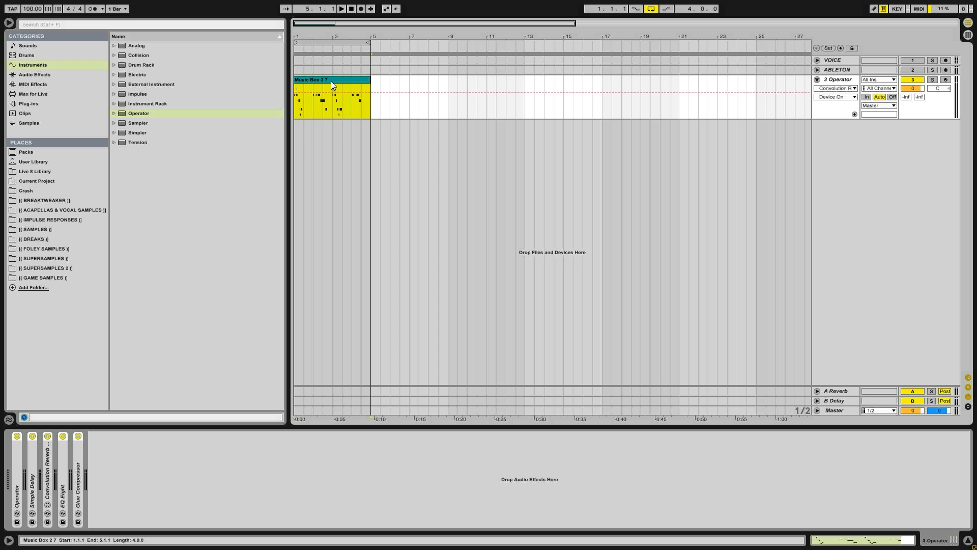
key(space)
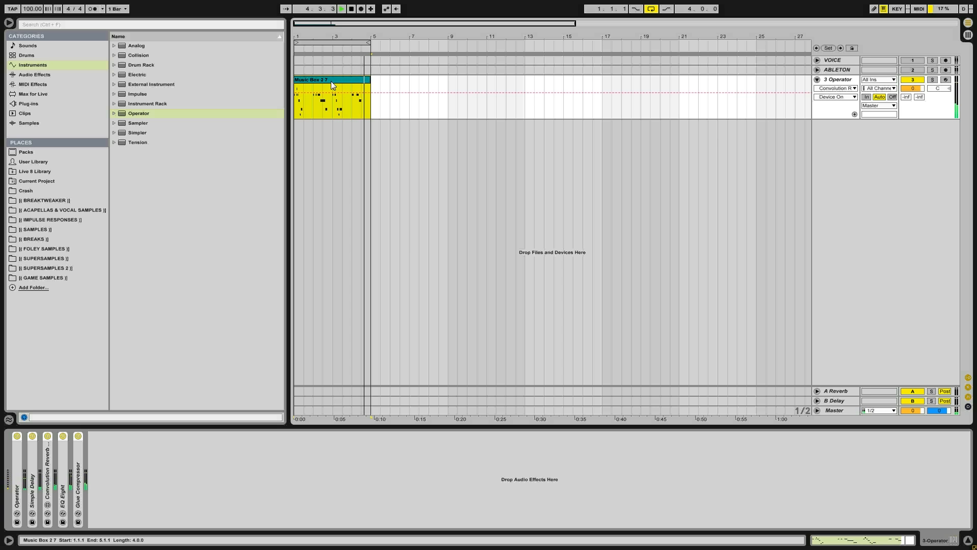
key(space)
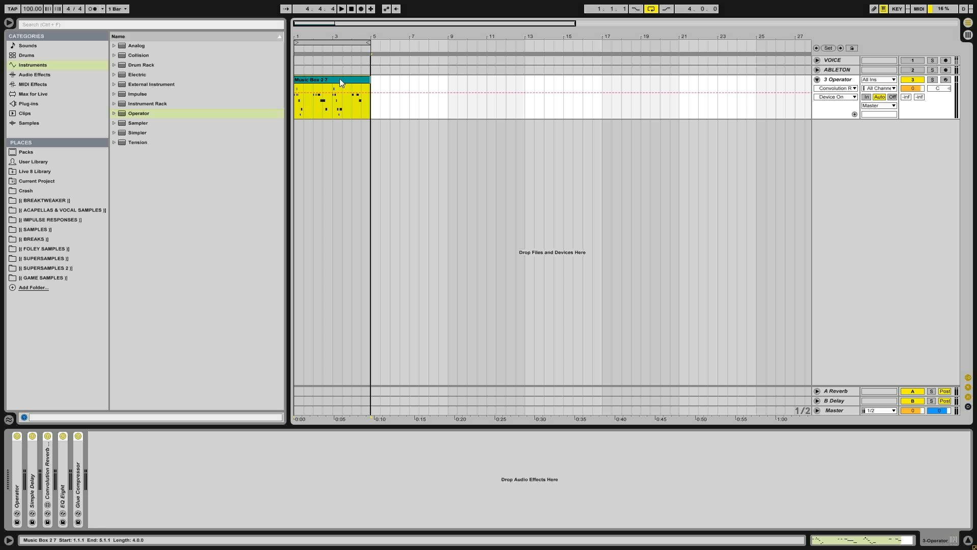
click(297, 104)
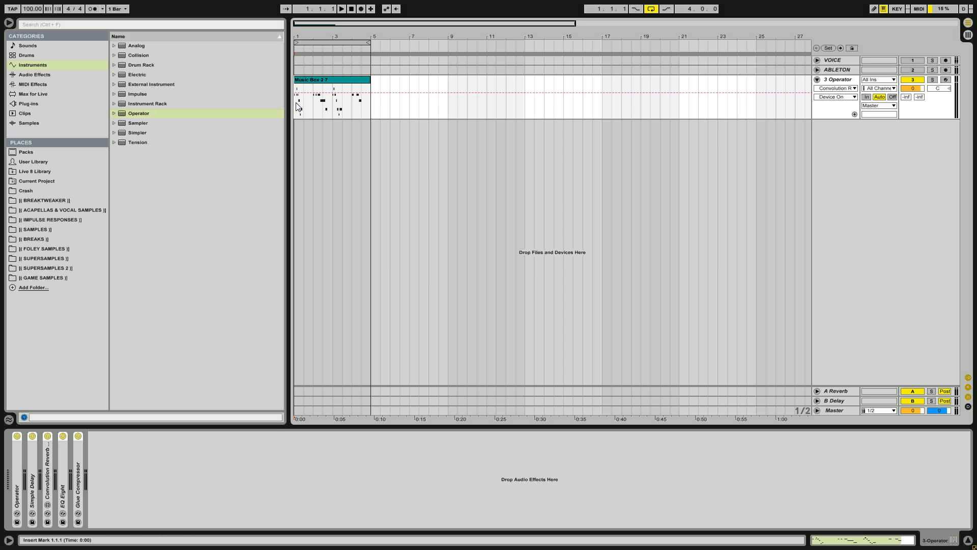
Duplicate the 3 Operator track with its clip and fold up the original track.
click(316, 42)
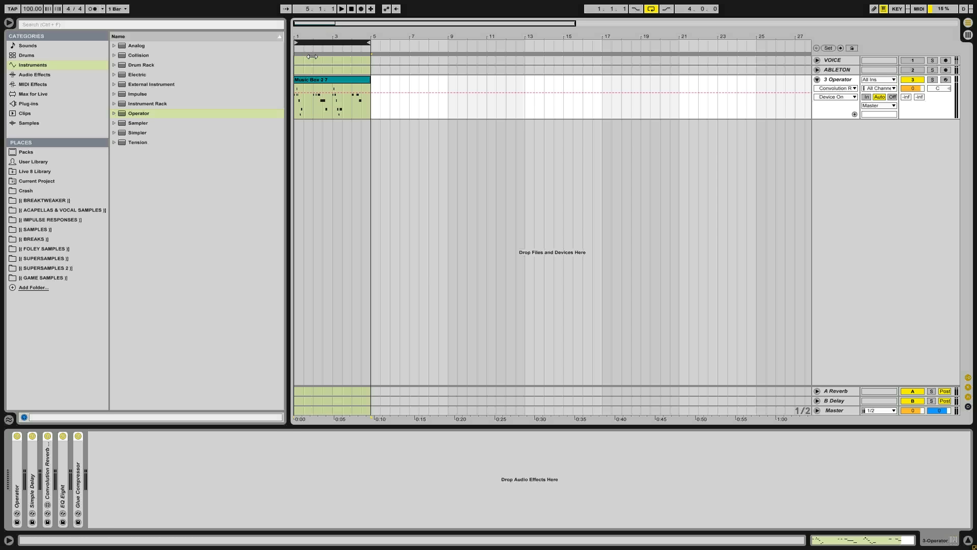
drag(316, 36, 347, 48)
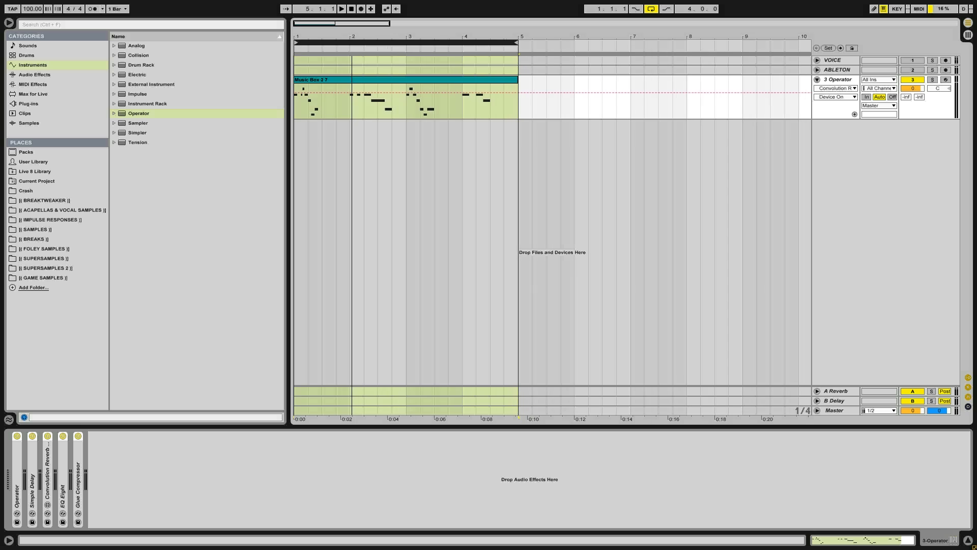
click(297, 112)
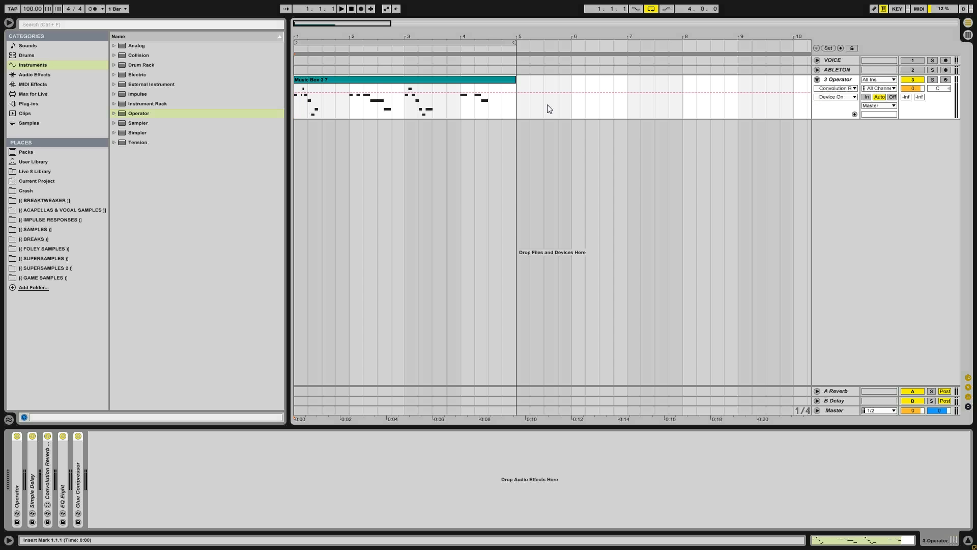
right_click(852, 82)
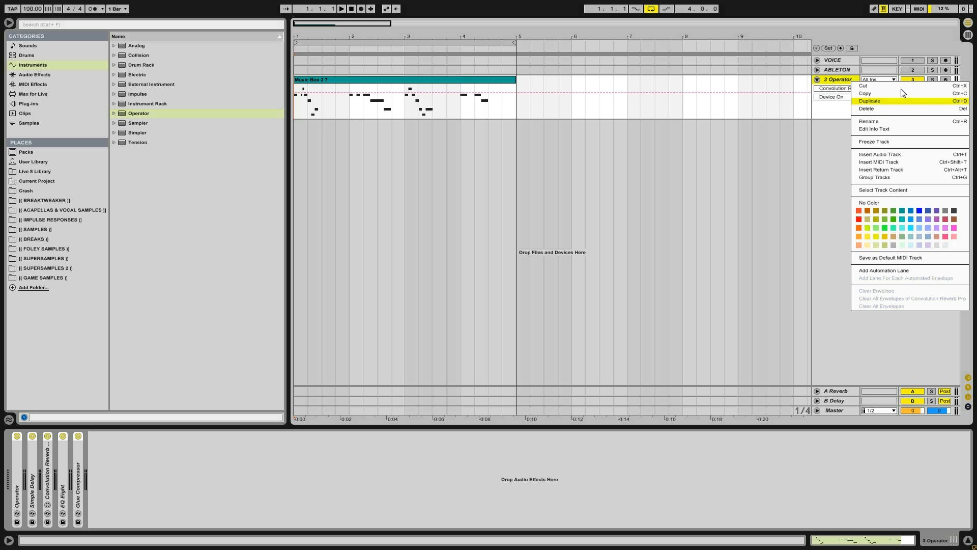
click(880, 101)
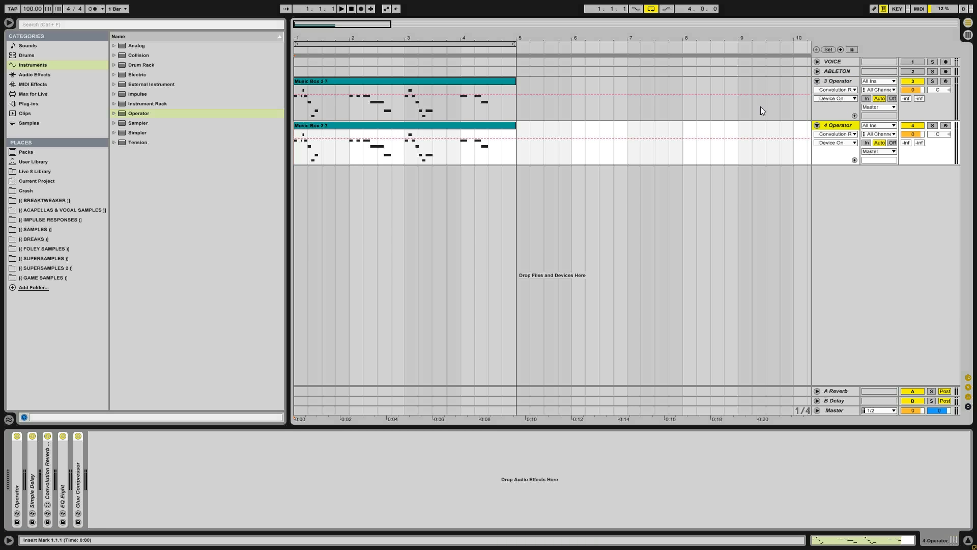
click(843, 81)
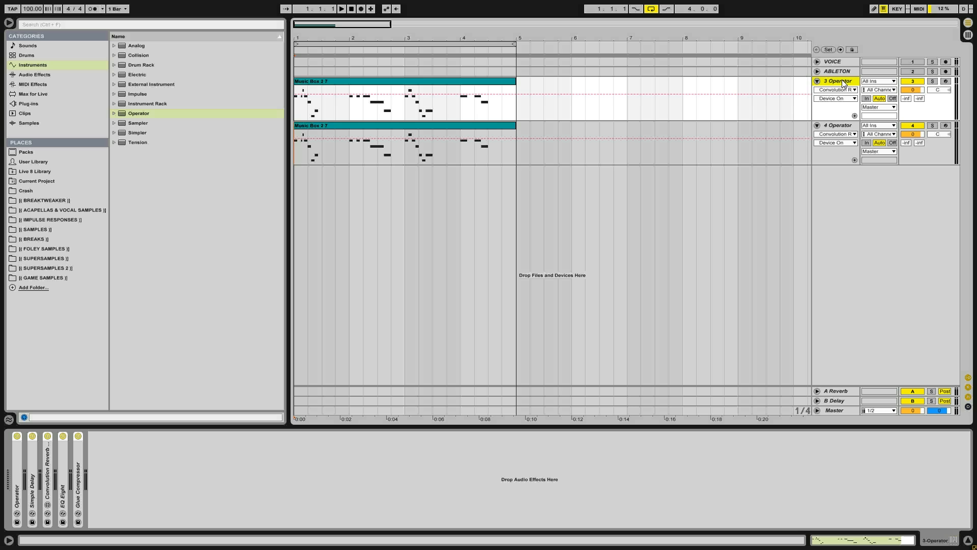
click(818, 81)
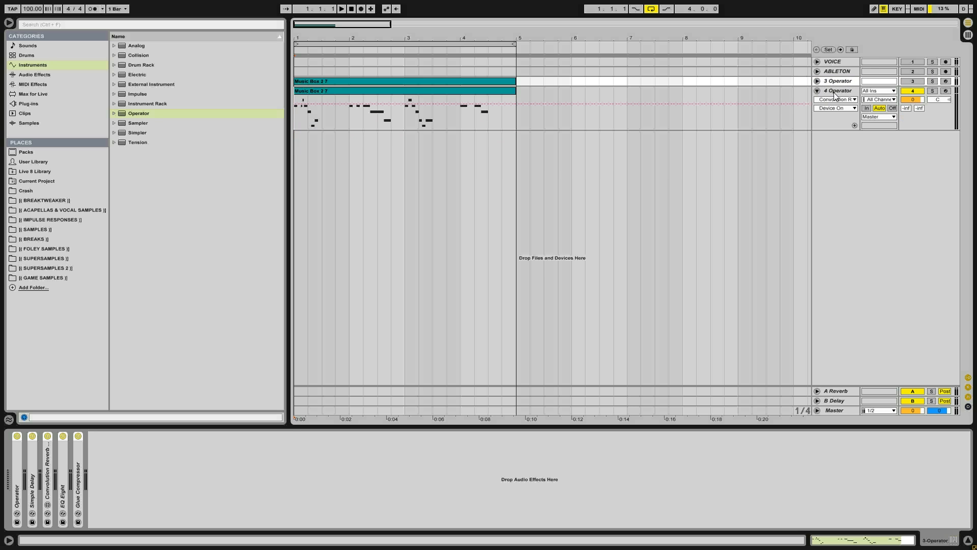
Unfold the Operator device on the duplicated track and replace it with the default Operator preset.
click(840, 92)
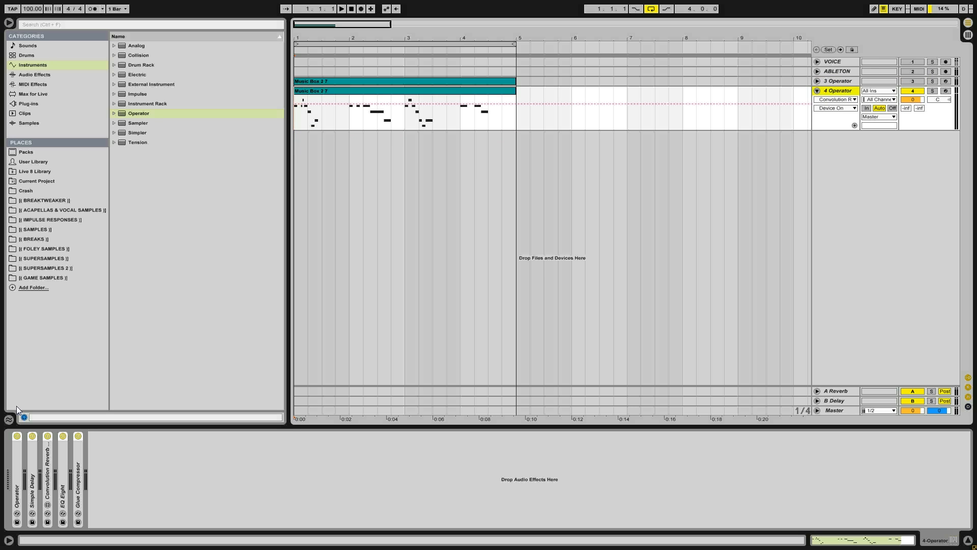
double_click(18, 469)
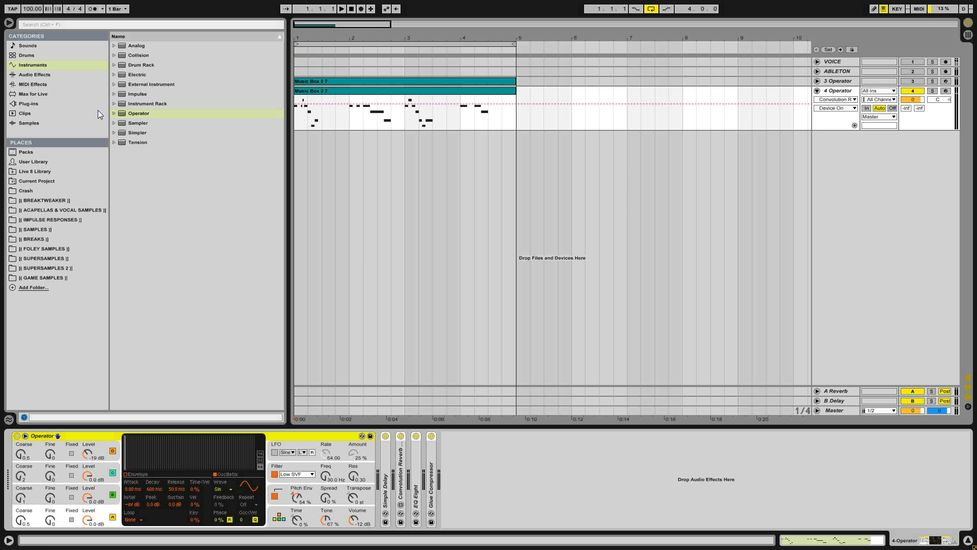
click(135, 114)
key(Return)
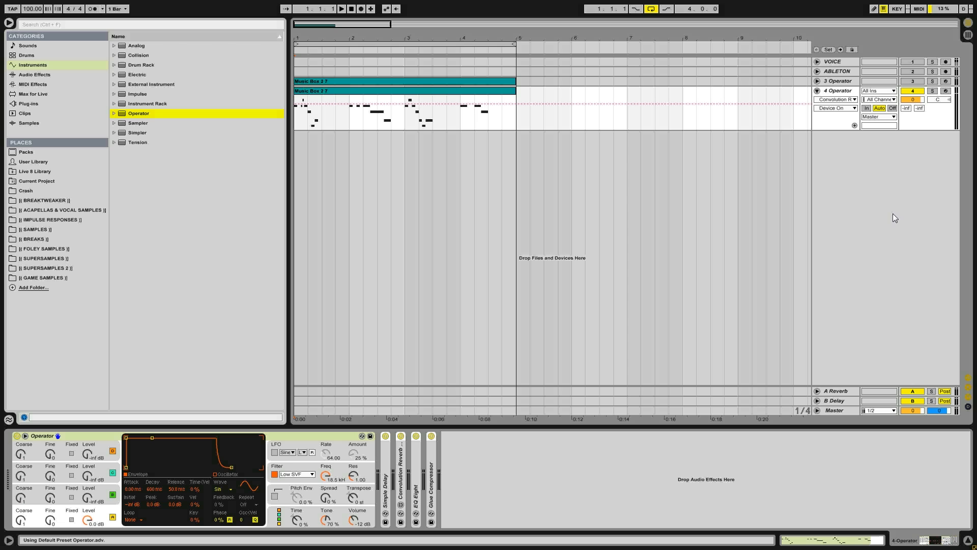
Turn off the Simple Delay, Convolution Reverb, EQ Eight and Glue Compressor on the 4 Operator track.
click(387, 491)
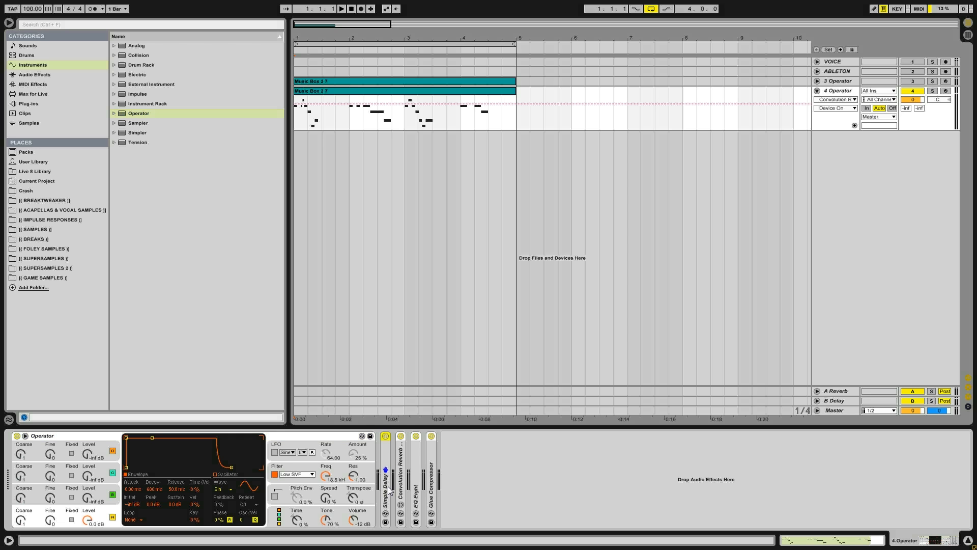
click(416, 436)
click(400, 436)
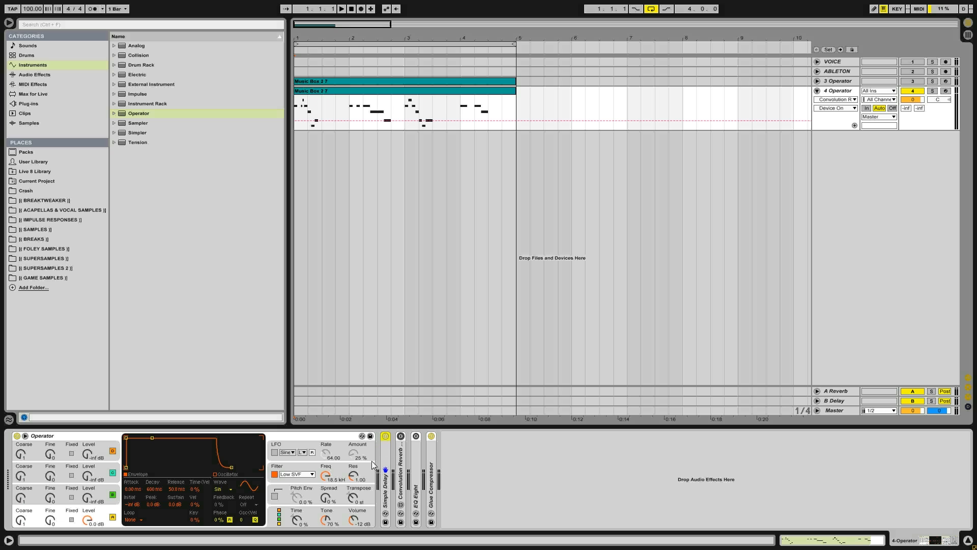
click(385, 435)
click(431, 435)
Set oscillator A's coarse tuning to 0.5 and audition the clip before and after the change.
key(space)
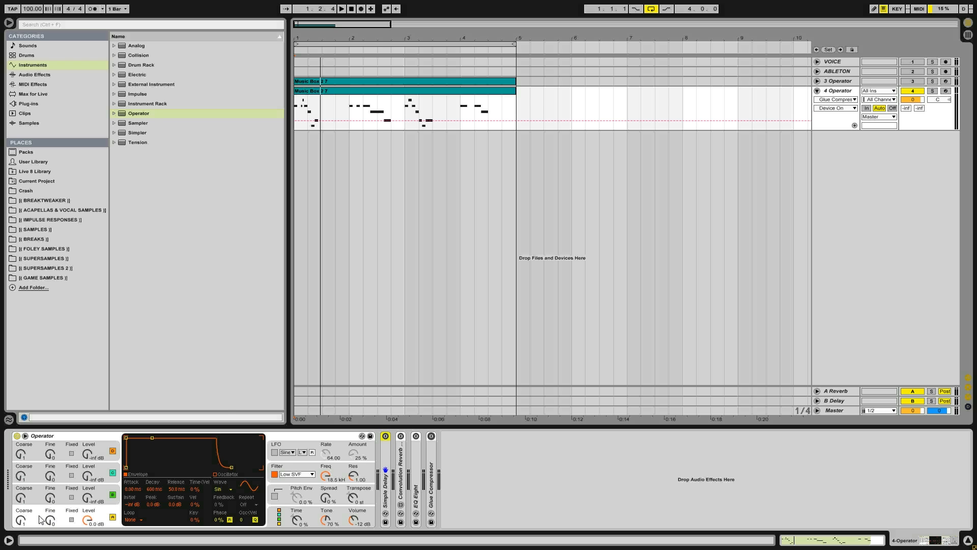
drag(22, 521, 22, 526)
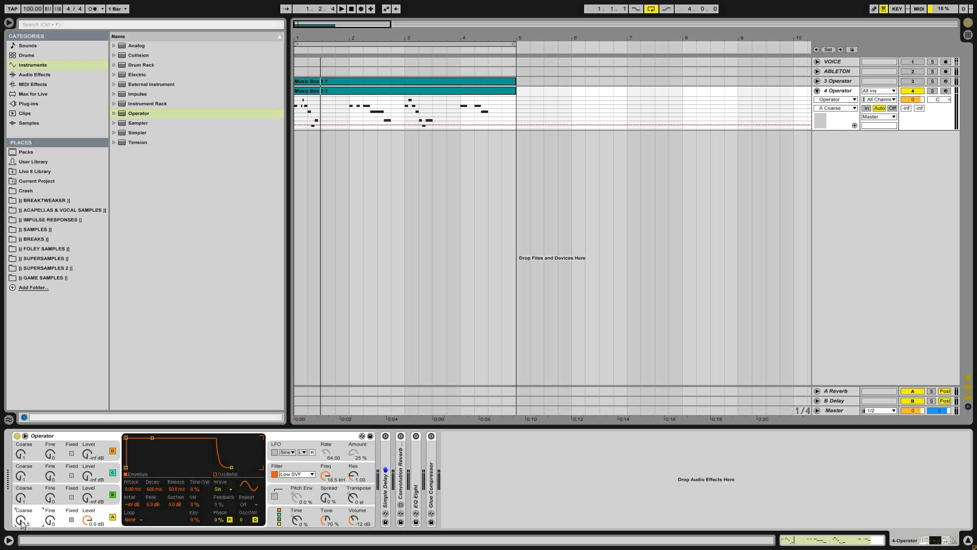
key(space)
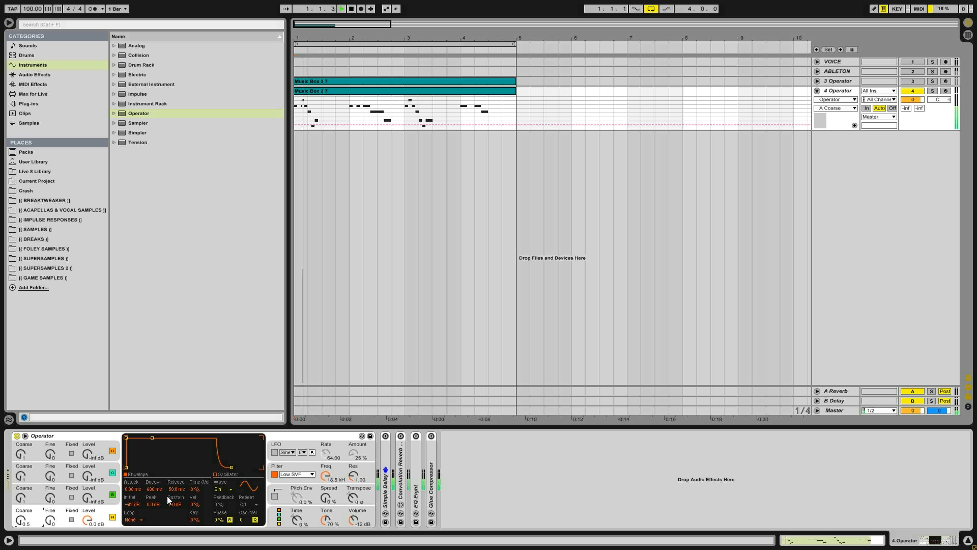
key(space)
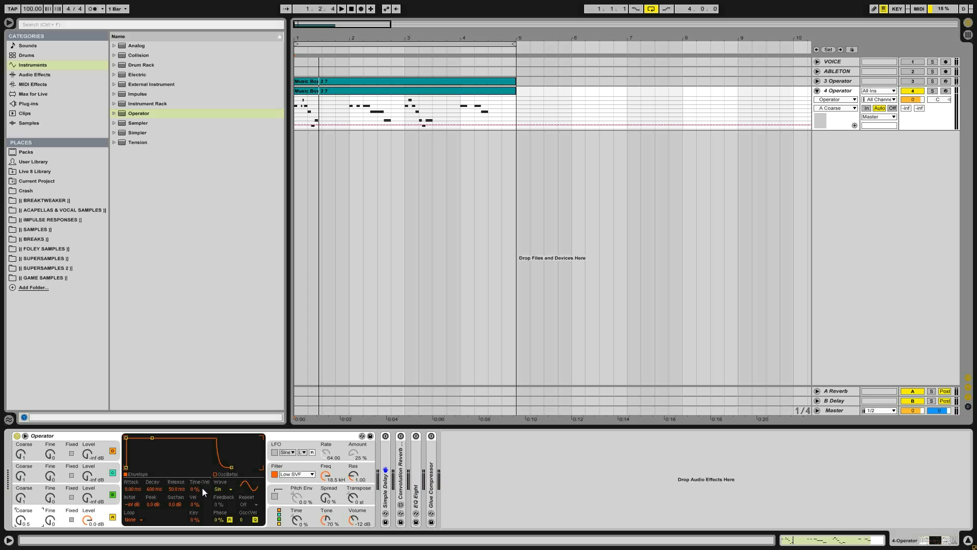
Change oscillator A's waveform to Square 3 and audition the clip.
click(227, 489)
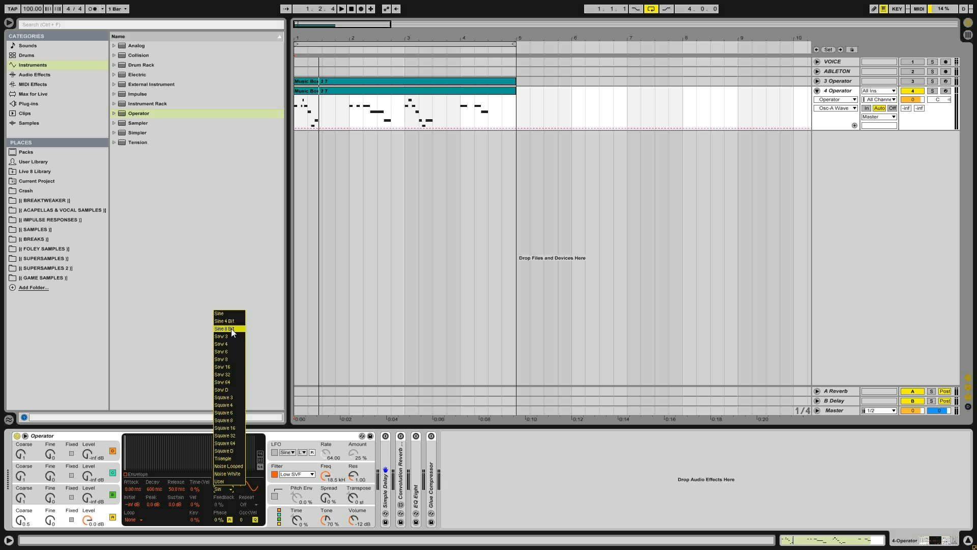
click(242, 402)
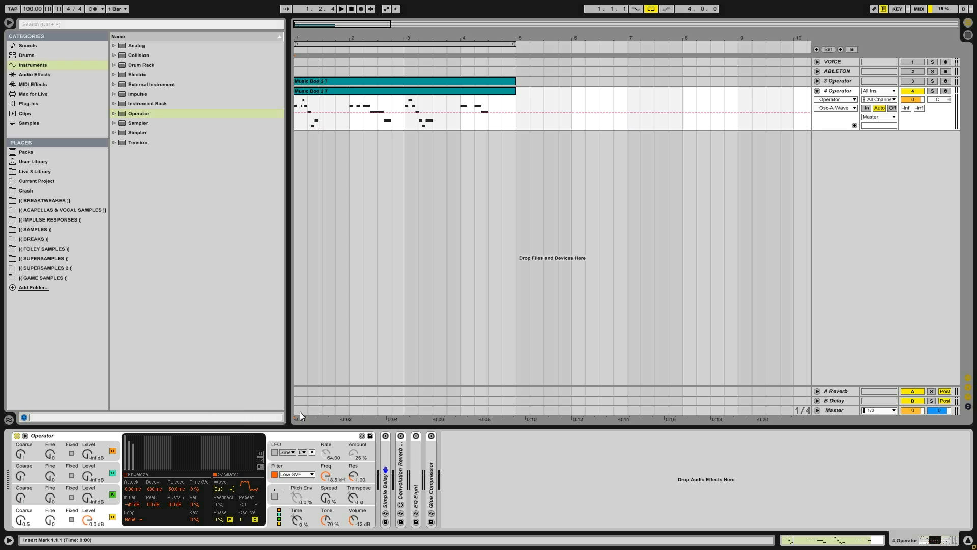
key(space)
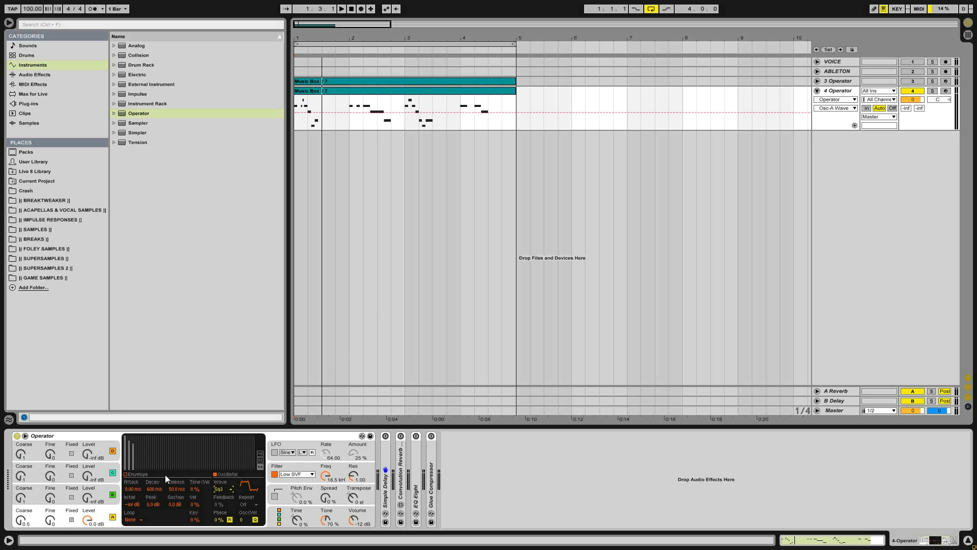
Switch Operator to the algorithm that arranges the four oscillators in two parallel pairs, and audition the clip.
click(280, 518)
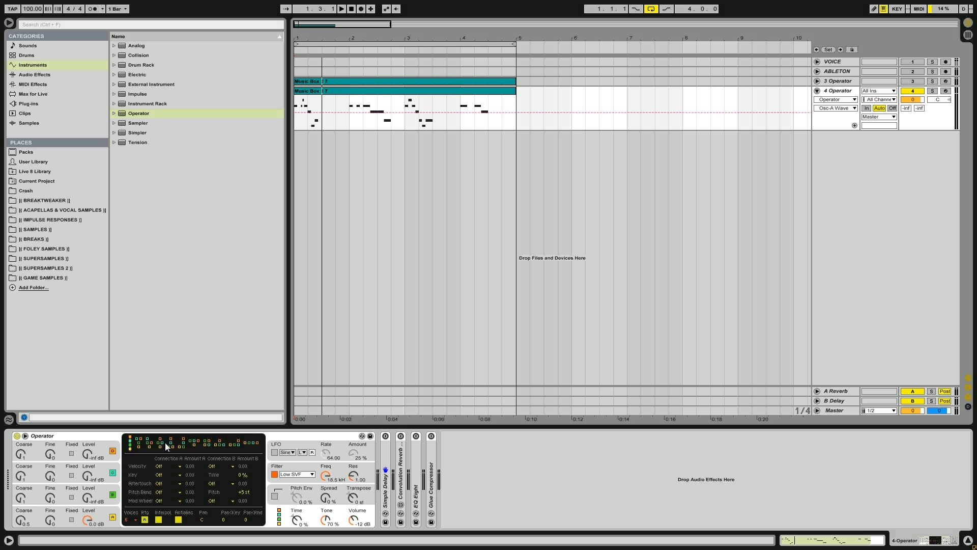
click(207, 443)
key(space)
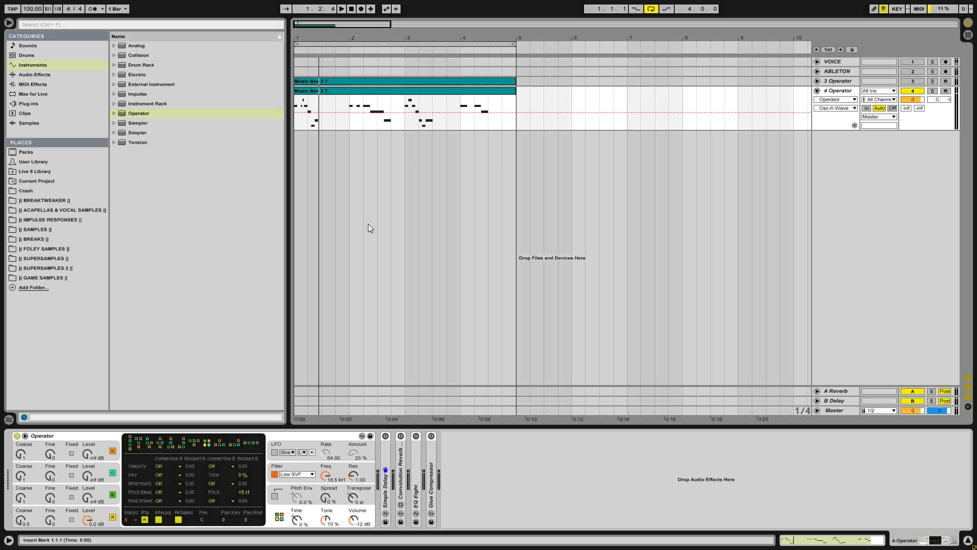
Shape oscillator A's envelope with a decay of about 1.41 s and a sustain of about -21 dB, and audition it.
click(60, 520)
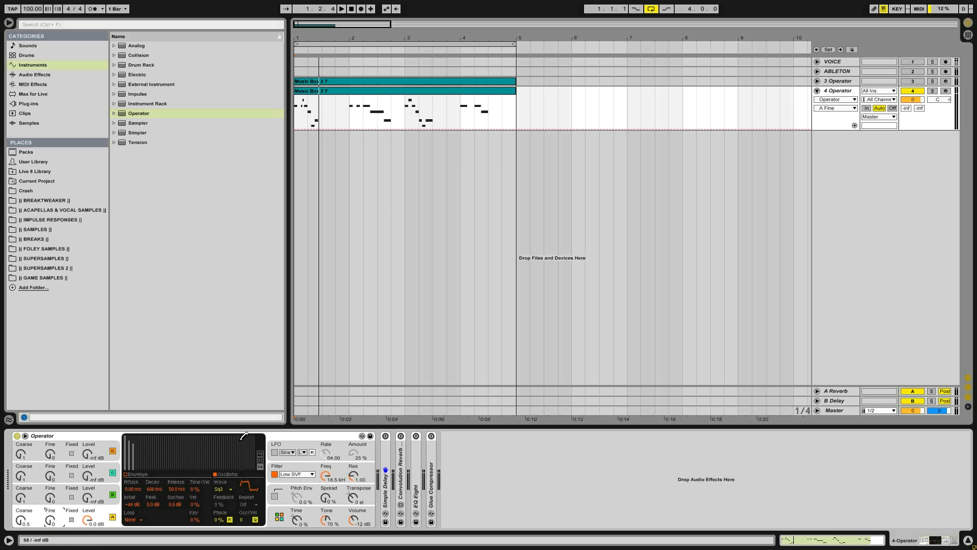
click(90, 519)
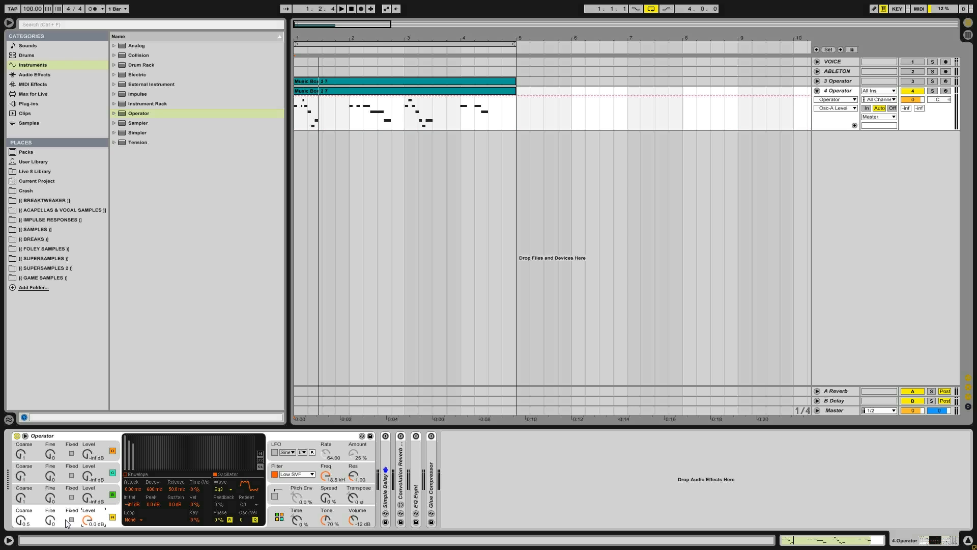
click(127, 474)
mouse_move(153, 440)
mouse_down()
mouse_move(171, 453)
mouse_move(156, 454)
mouse_up()
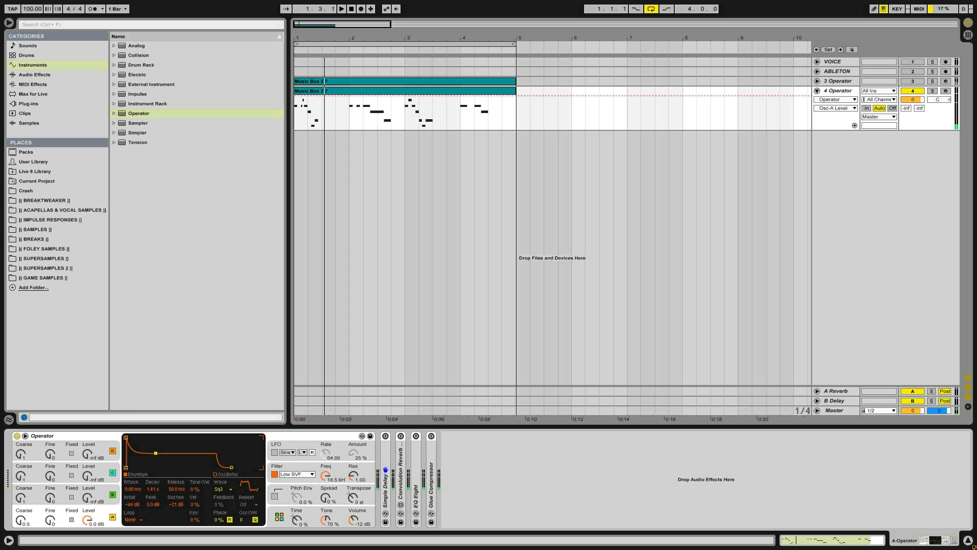
key(space)
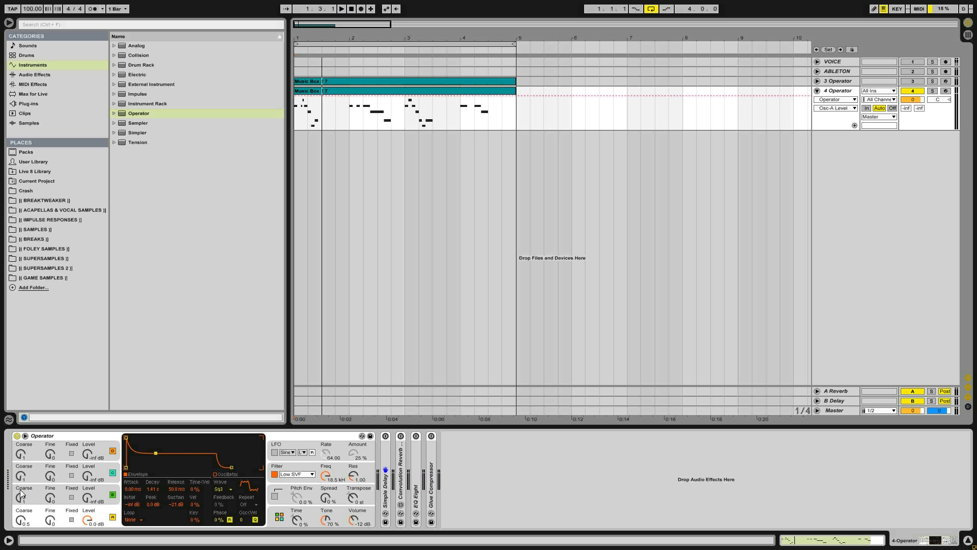
Try oscillator B at a level of about -23 dB with some feedback added, auditioning the clip repeatedly.
drag(90, 501, 90, 487)
key(space)
mouse_move(90, 502)
mouse_down()
mouse_move(90, 486)
mouse_move(90, 512)
mouse_move(89, 501)
mouse_up()
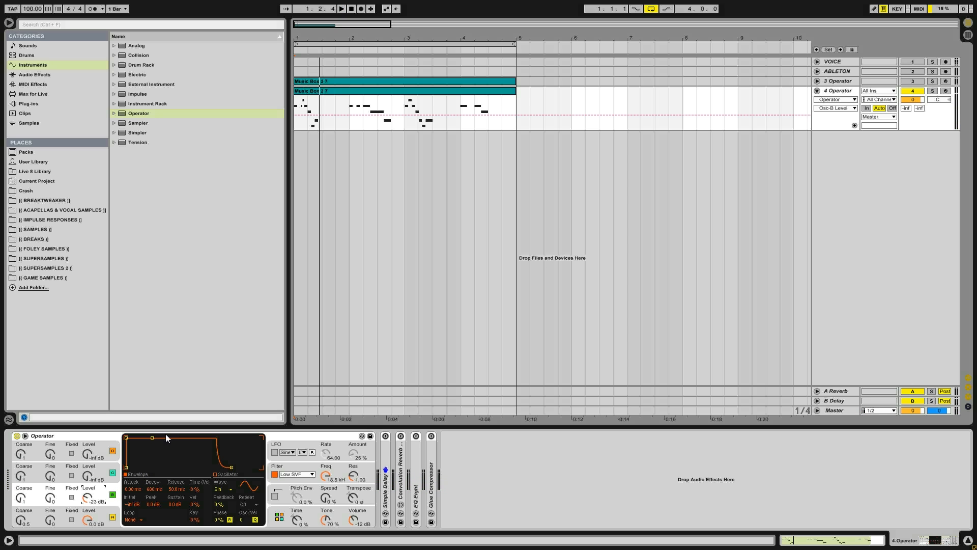
mouse_move(215, 504)
mouse_down()
mouse_move(215, 489)
mouse_move(221, 500)
mouse_up()
key(space)
key(space)
key(space)
key(space)
key(space)
Set oscillator B's level to -7.6 dB and its feedback to 65 %, auditioning the clip along the way.
drag(88, 498, 87, 485)
key(space)
key(space)
drag(216, 504, 219, 503)
key(space)
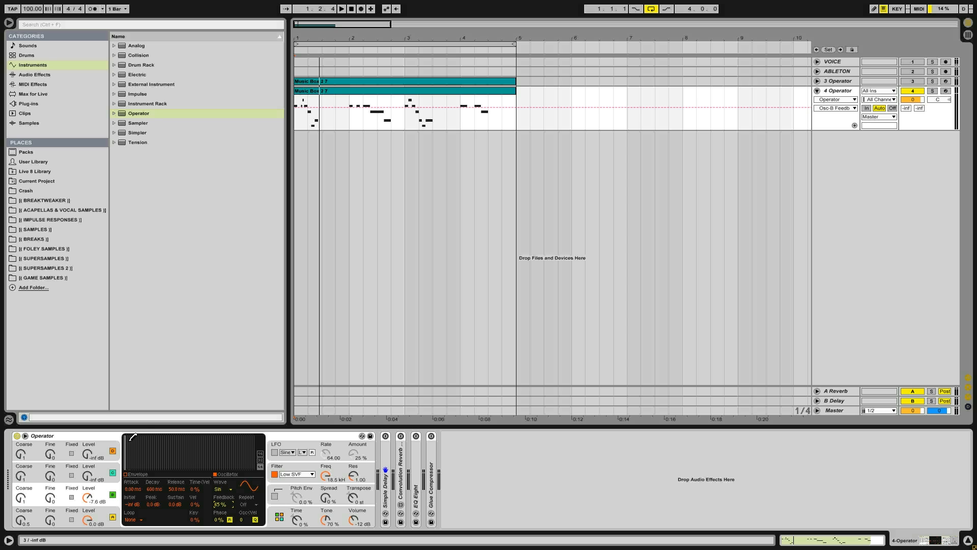
Draw a custom series of gradually decreasing harmonics for oscillator B and adjust its coarse tuning.
click(129, 440)
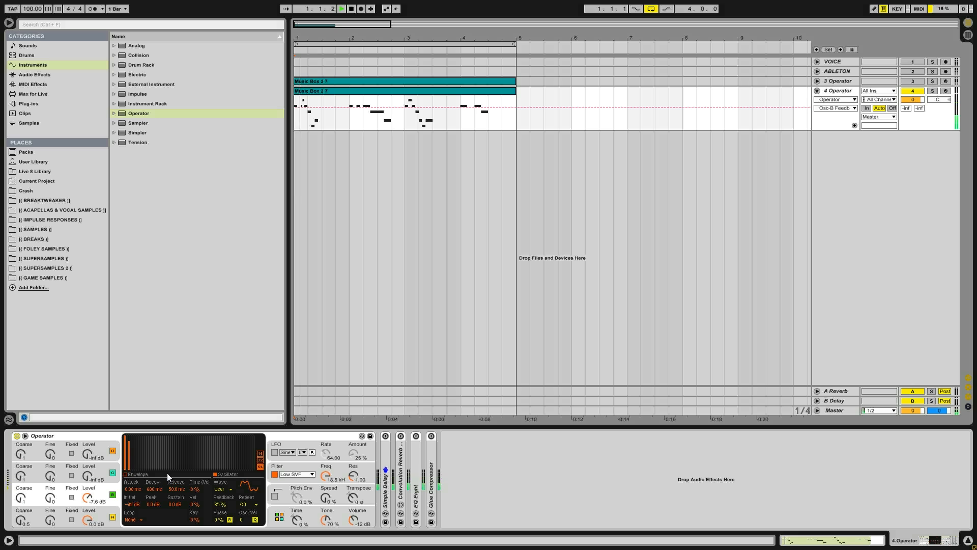
drag(133, 443, 225, 452)
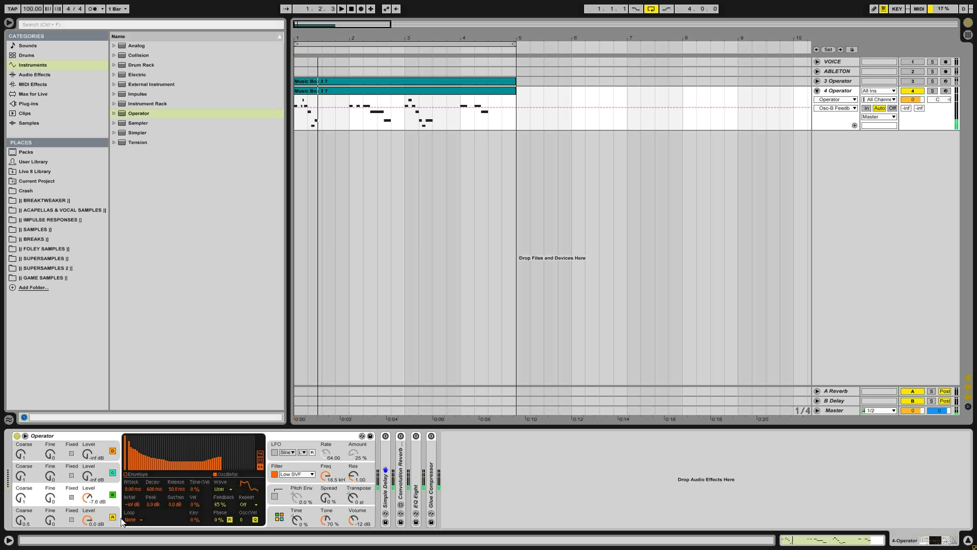
drag(24, 501, 23, 495)
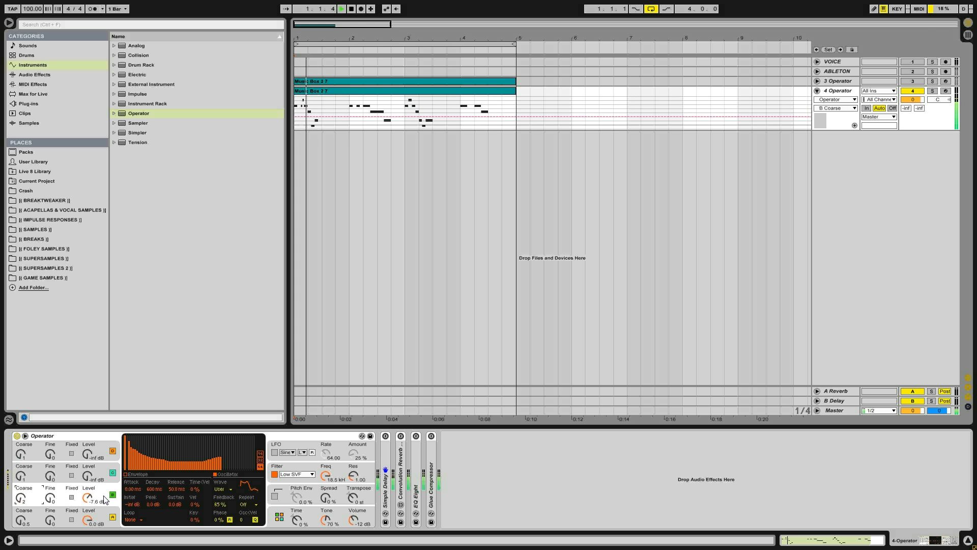
Reset oscillator B's feedback to 0 % and change its waveform to Sine.
click(219, 503)
key(Delete)
key(space)
click(219, 490)
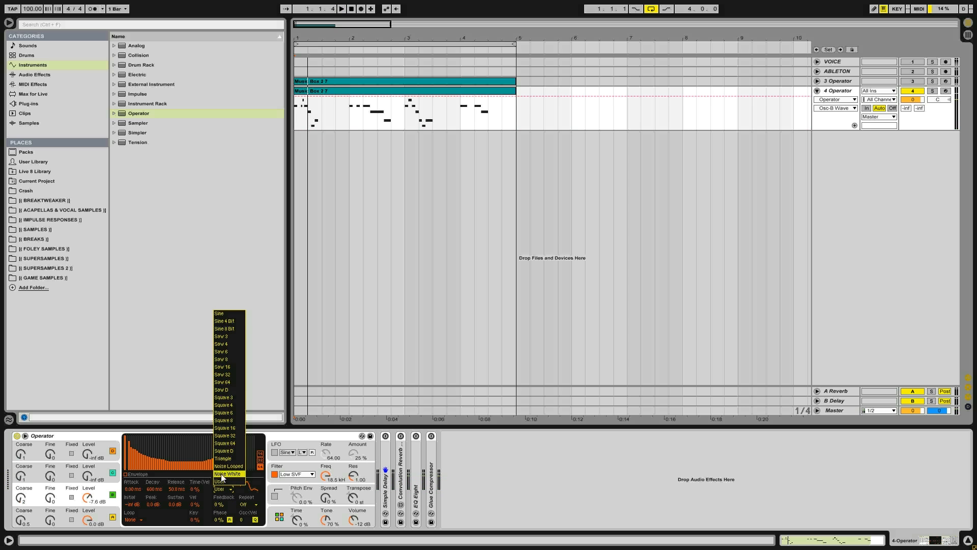
click(228, 316)
Try oscillator B at a level of about -7.9 dB, auditioning the clip repeatedly.
mouse_move(88, 497)
mouse_down()
mouse_move(87, 512)
mouse_move(87, 496)
mouse_up()
key(space)
key(space)
key(space)
key(space)
key(space)
key(space)
key(space)
key(space)
key(space)
key(space)
key(space)
key(space)
key(space)
key(space)
key(space)
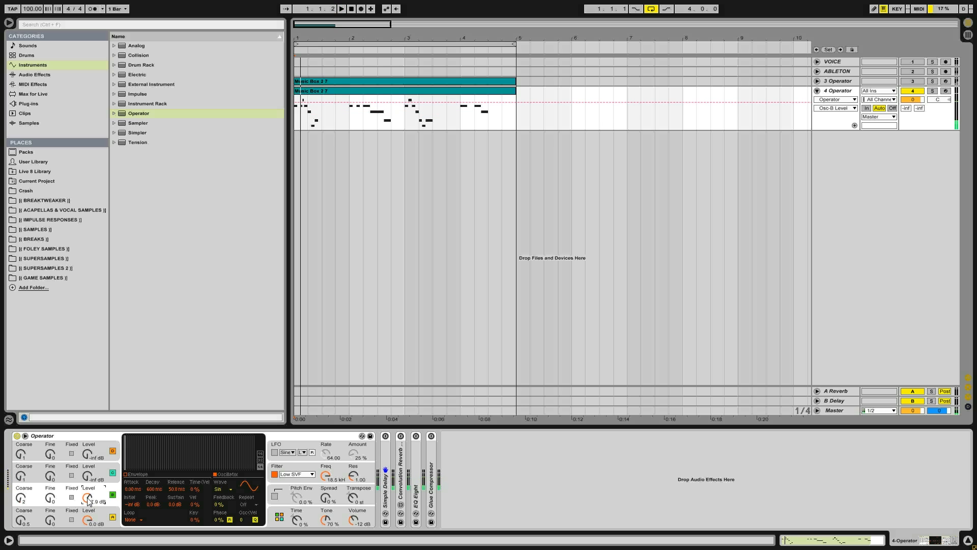
key(space)
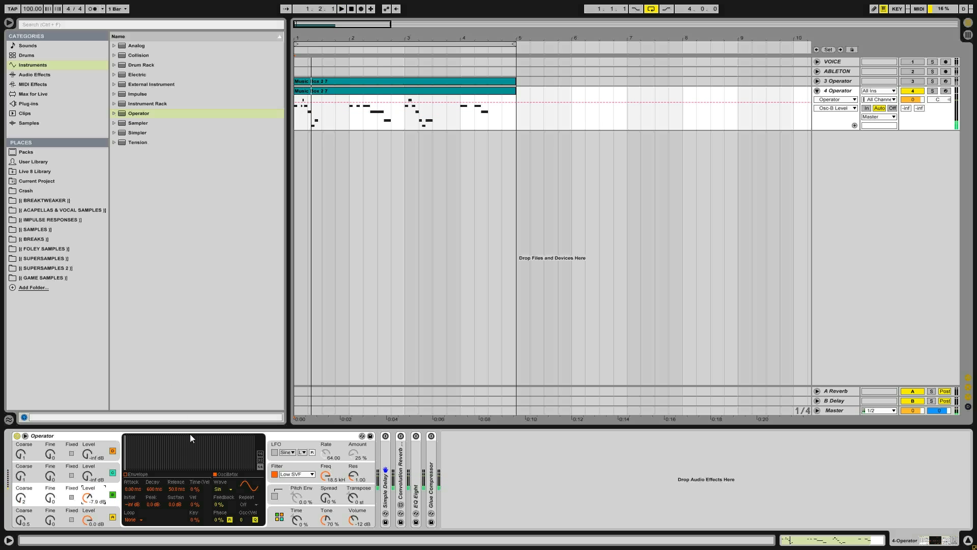
Set oscillator B's feedback to 31 %, auditioning the clip along the way.
mouse_move(218, 505)
mouse_down()
mouse_move(218, 495)
mouse_move(218, 506)
mouse_up()
key(space)
key(space)
key(space)
key(space)
key(space)
key(space)
key(space)
key(space)
Shape oscillator B's envelope with a decay of about 156 ms and a sustain of -inf dB, and lower its level to -14 dB.
click(145, 482)
drag(152, 437, 146, 467)
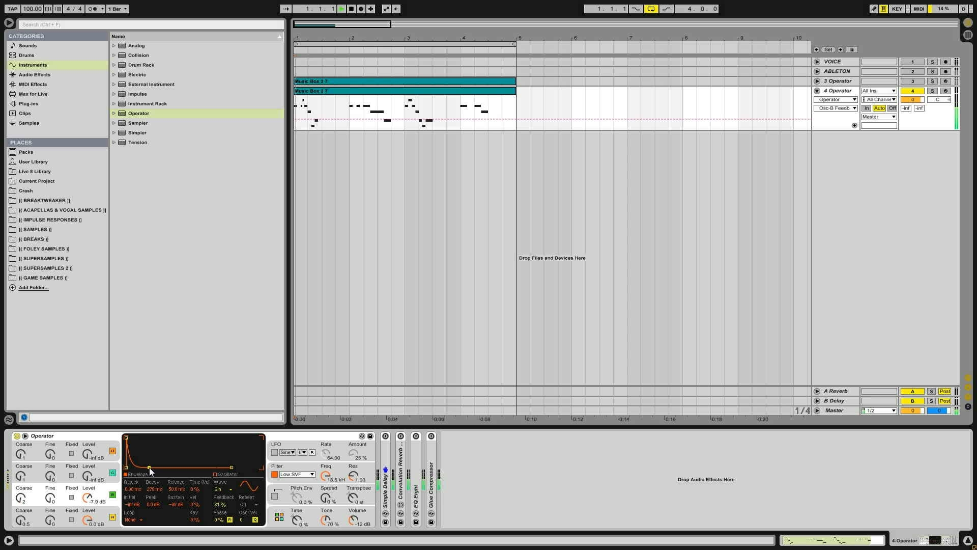
drag(148, 467, 151, 467)
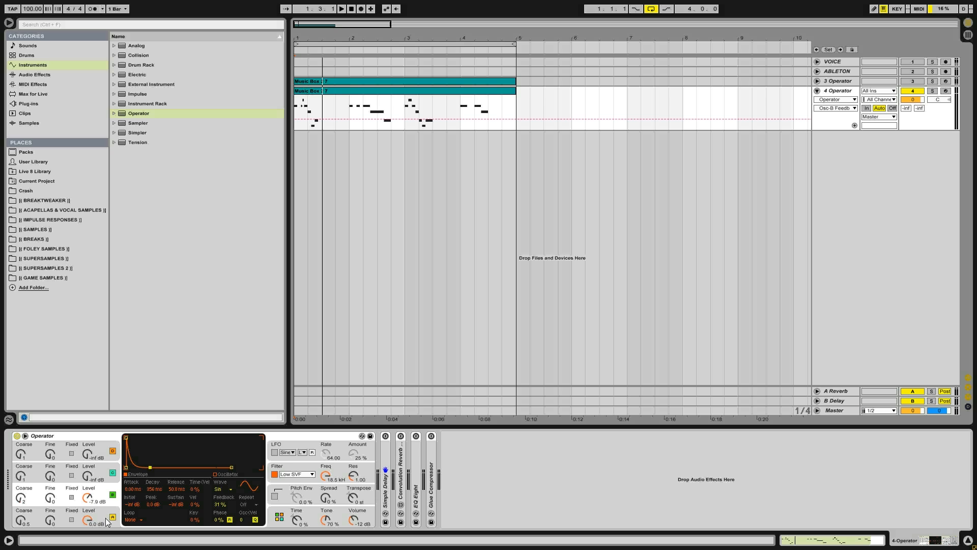
click(89, 502)
key(space)
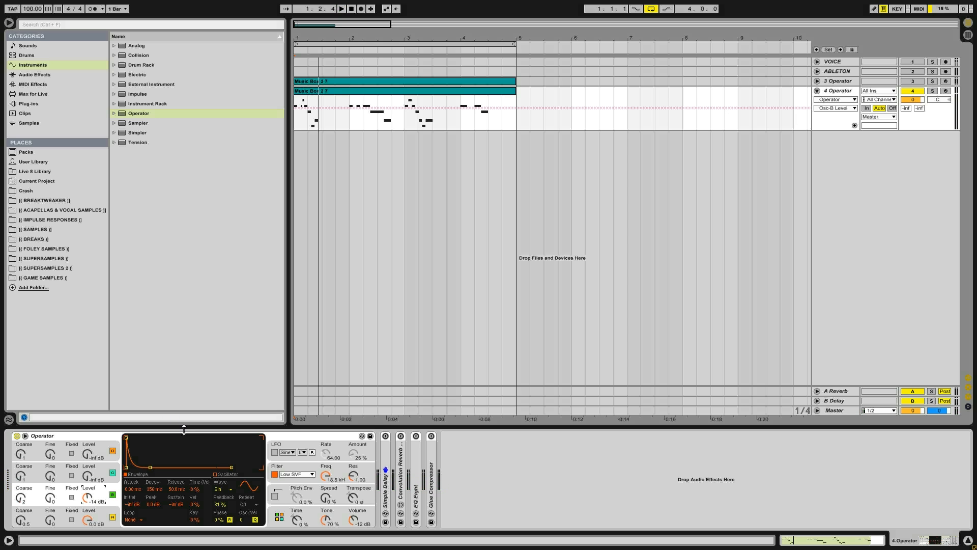
Compare the sound with oscillator B switched off and on again.
click(112, 494)
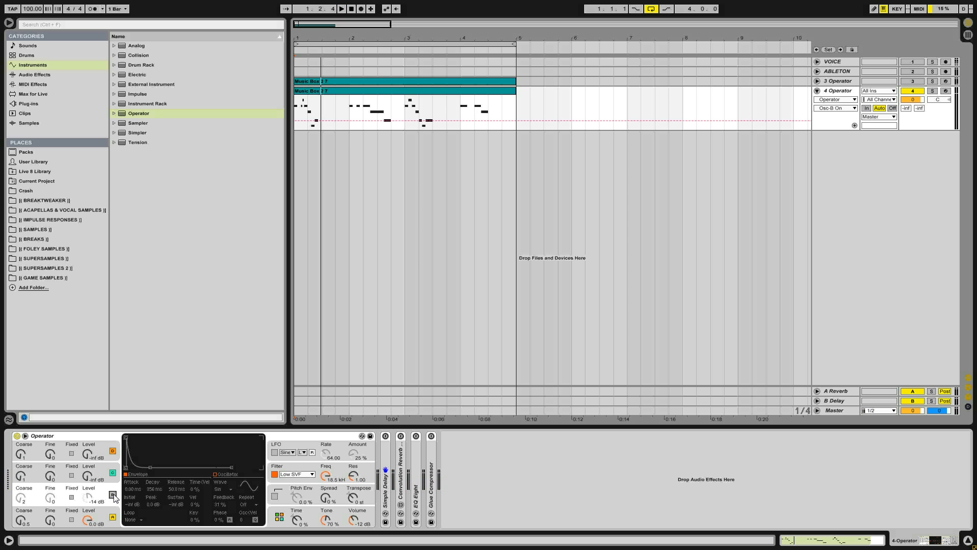
click(113, 495)
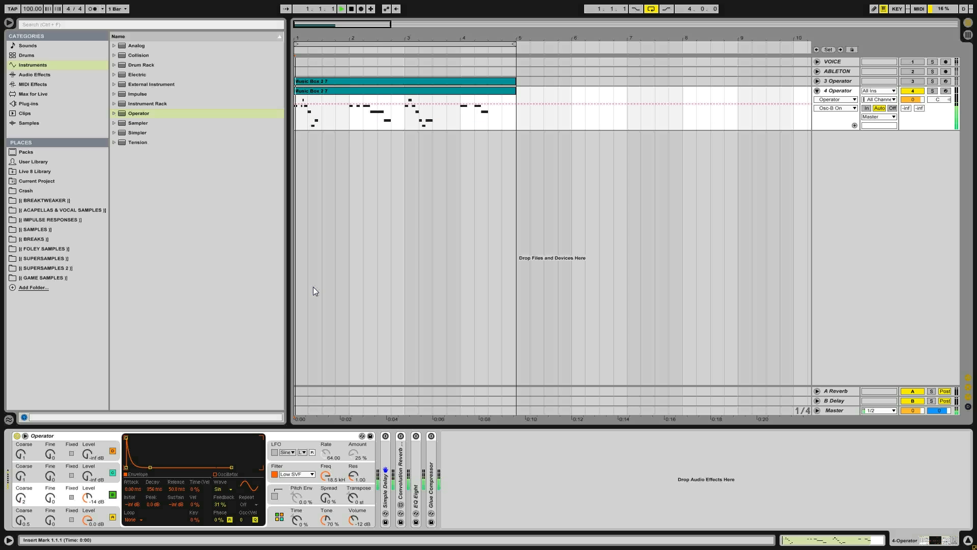
key(space)
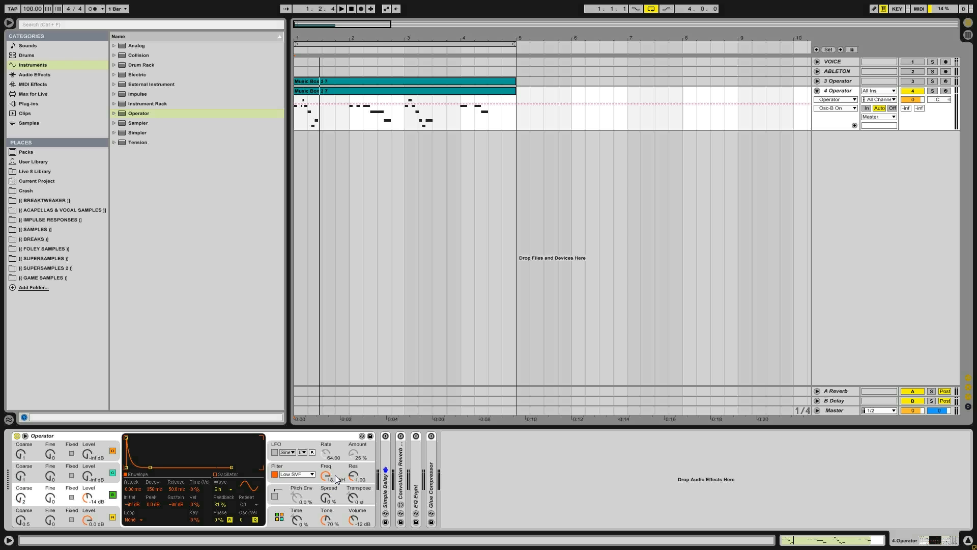
Try oscillator C with a coarse tuning of 0.5 and a level of 0.0 dB, auditioning the clip.
click(104, 472)
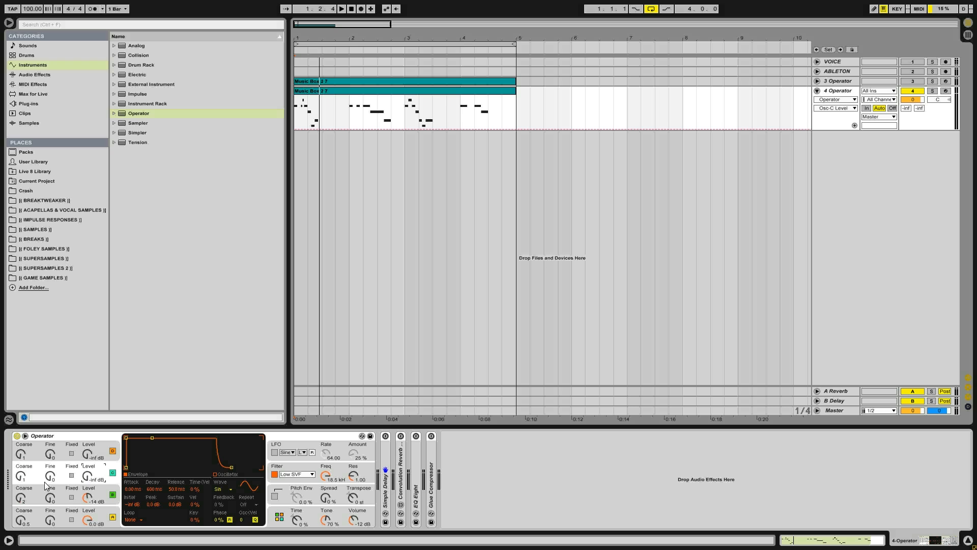
click(23, 477)
drag(23, 478, 23, 458)
drag(87, 476, 87, 422)
key(space)
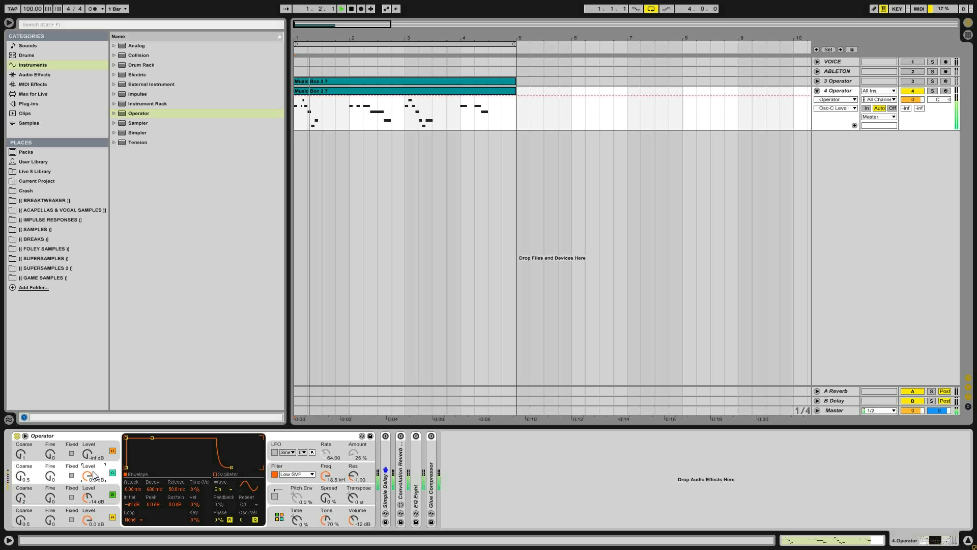
Switch off oscillators B and A, set oscillator C's waveform to Triangle, and audition it.
click(112, 494)
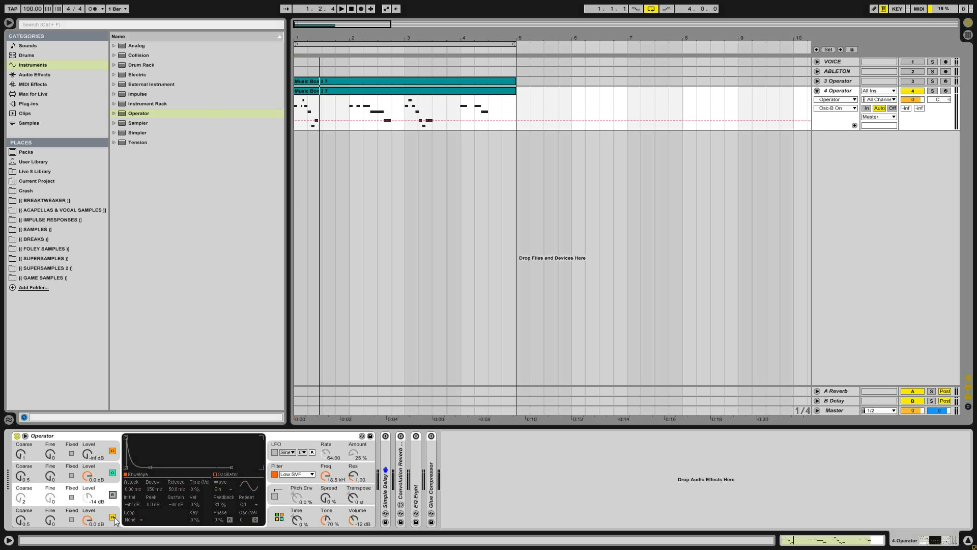
click(112, 516)
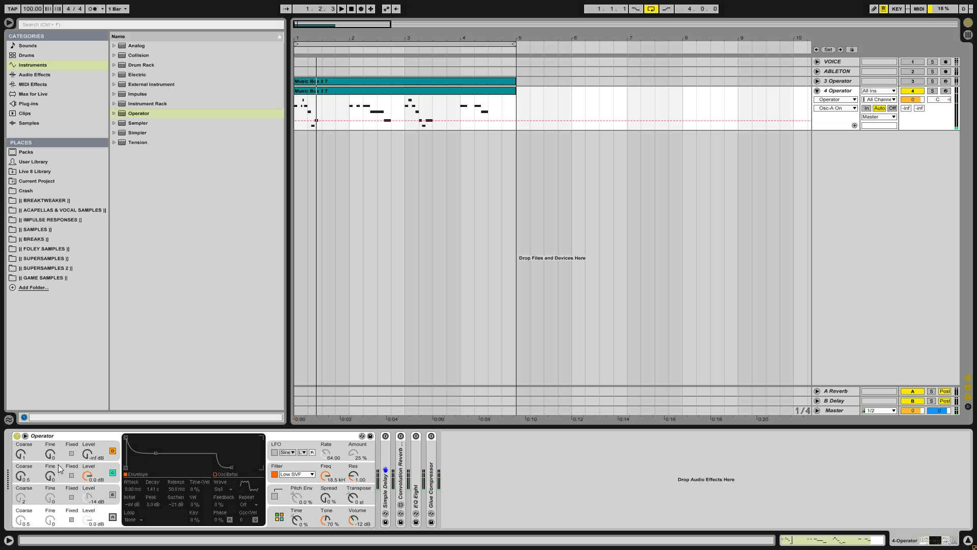
click(104, 482)
click(219, 489)
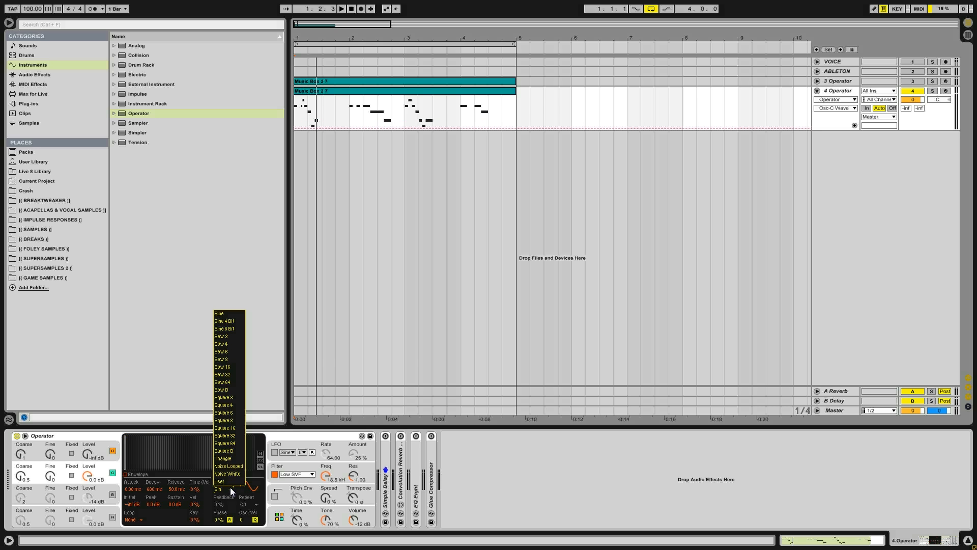
click(225, 459)
key(space)
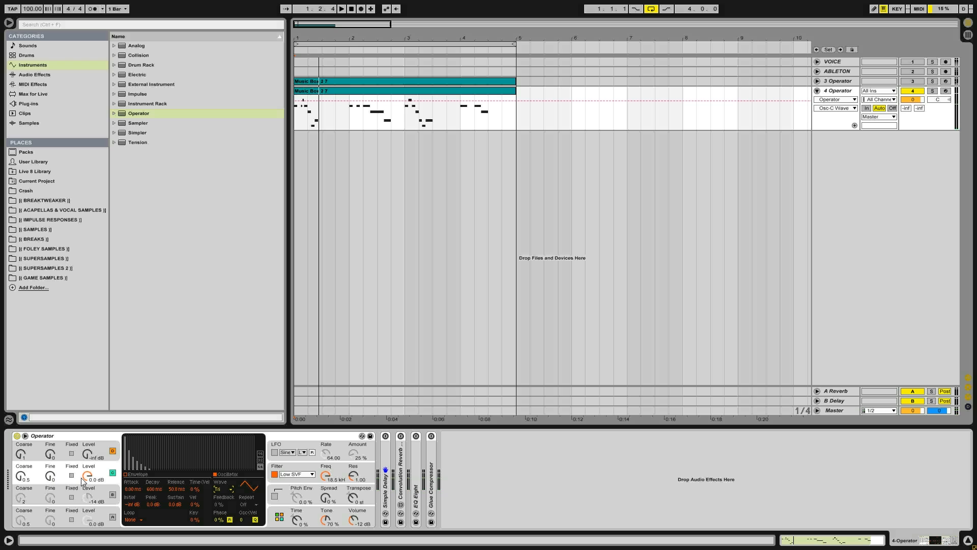
Shape oscillator C's envelope with a decay of about 450 ms and a sustain of about -44 dB, auditioning the clip repeatedly.
click(129, 477)
drag(151, 437, 158, 452)
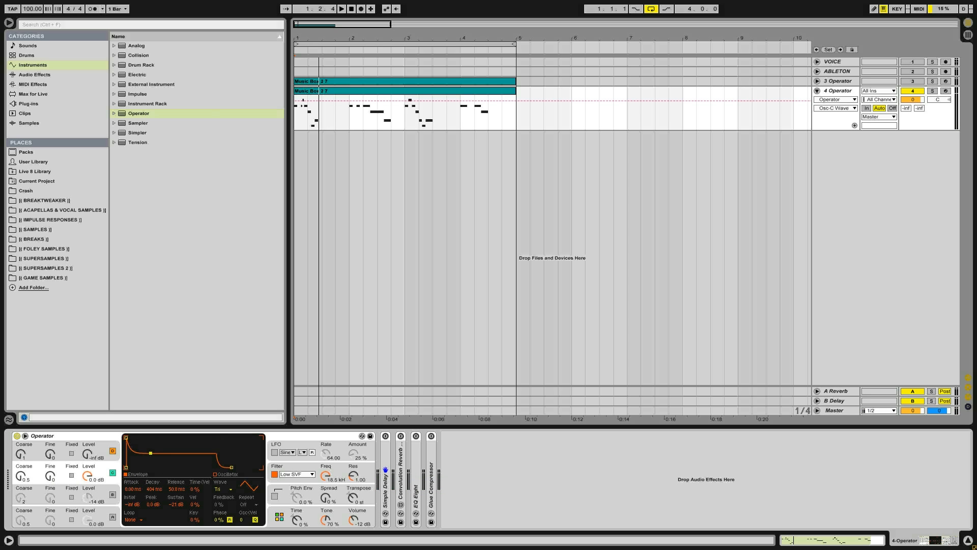
drag(157, 453, 151, 462)
key(space)
key(space)
key(space)
key(space)
key(space)
key(space)
key(space)
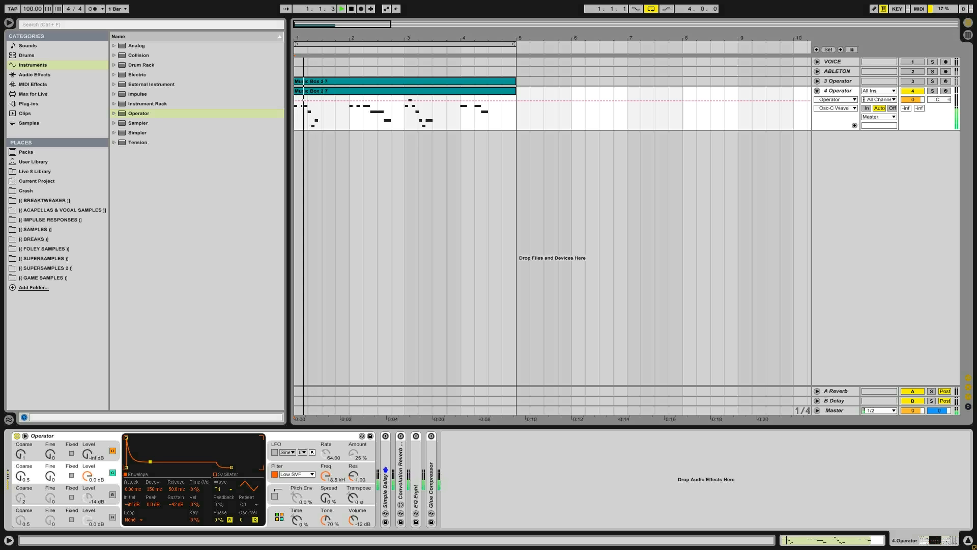
key(space)
key(space)
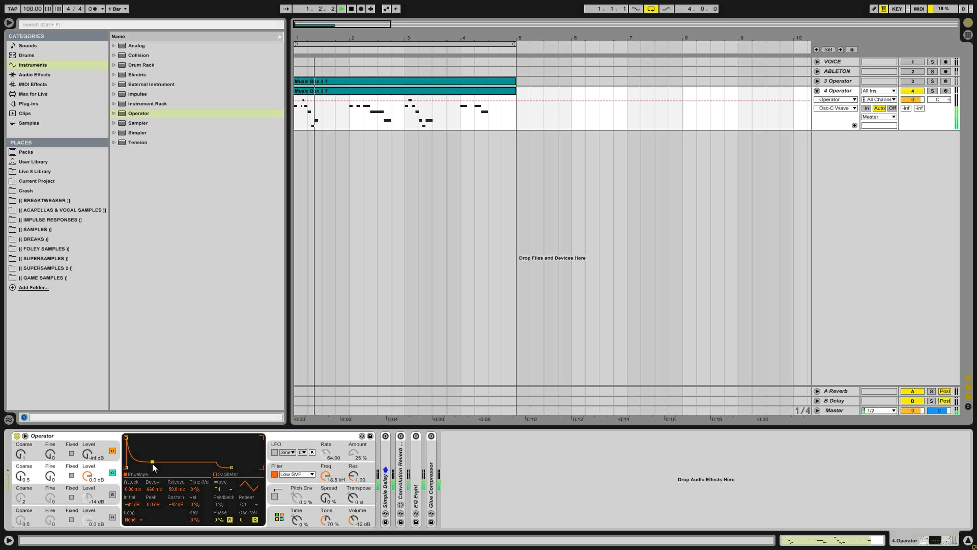
drag(154, 463, 151, 462)
key(space)
key(space)
key(space)
Audition the clip with oscillators B and A switched back on, and switch both off again.
click(113, 493)
click(113, 517)
key(space)
key(space)
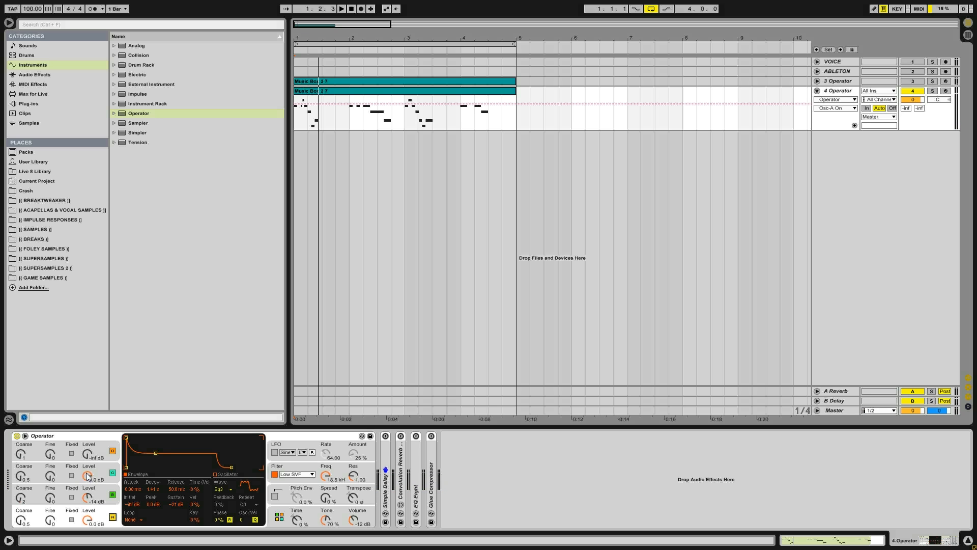
click(113, 495)
click(112, 517)
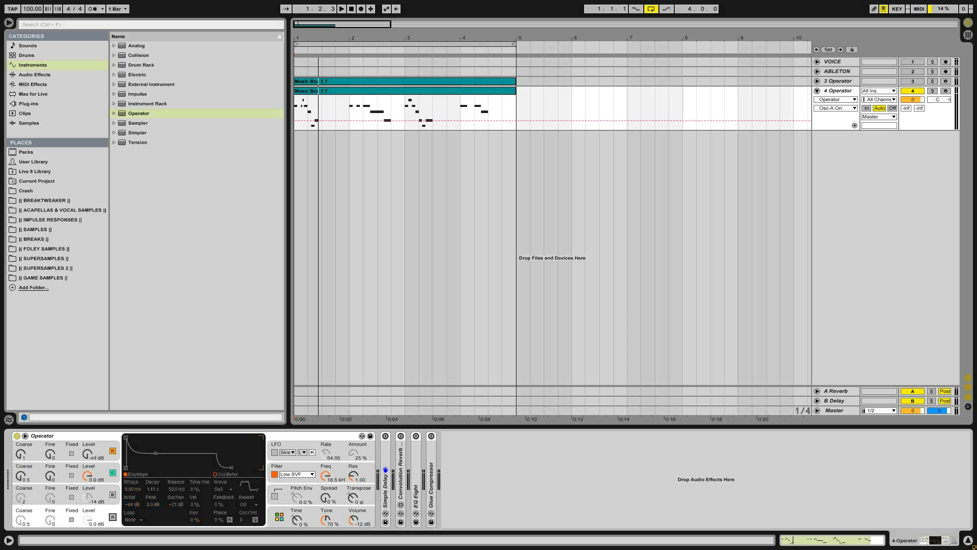
Set oscillator C's coarse tuning to 1, and bring in oscillator D at -18 dB with a coarse tuning of 4.
drag(20, 476, 20, 470)
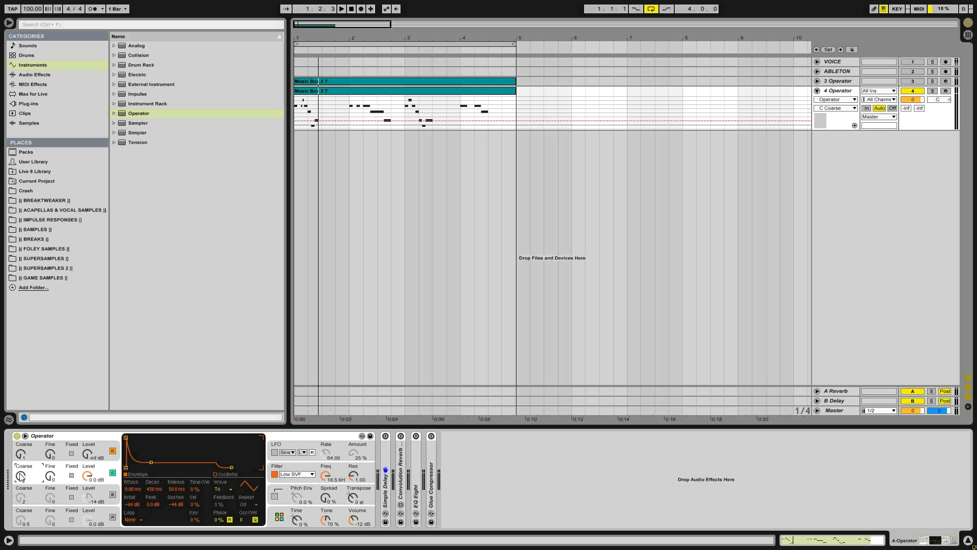
key(space)
drag(90, 459, 89, 441)
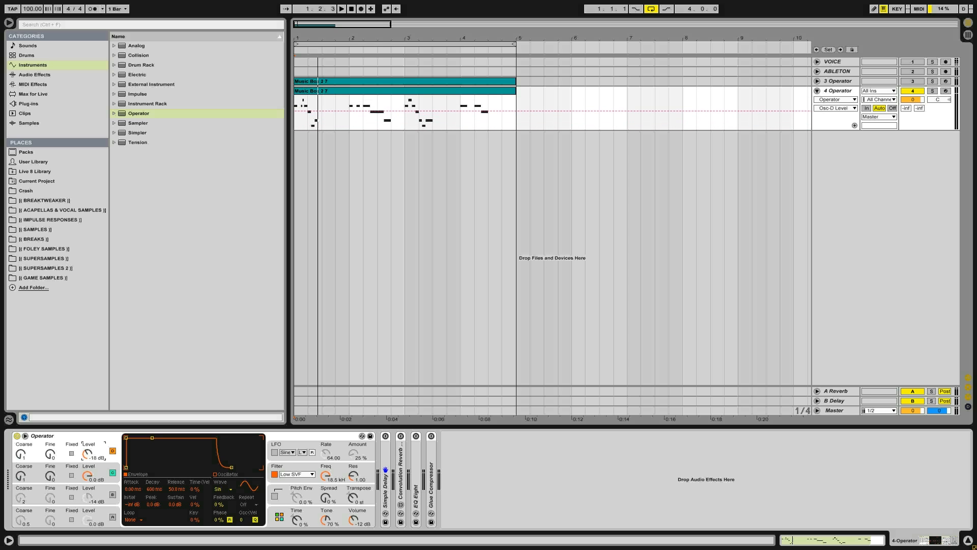
drag(21, 454, 21, 447)
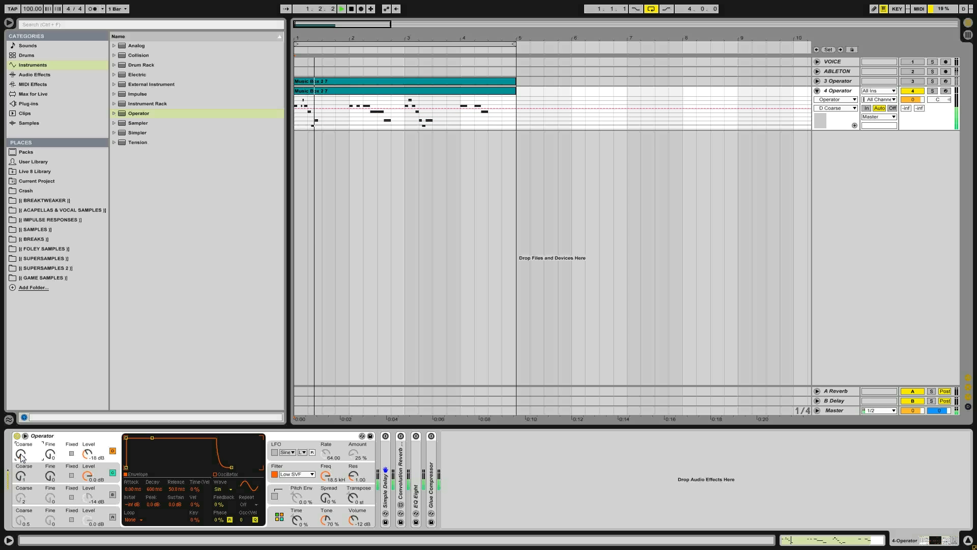
Switch oscillators B and A back on and audition them together with oscillators C and D.
click(113, 494)
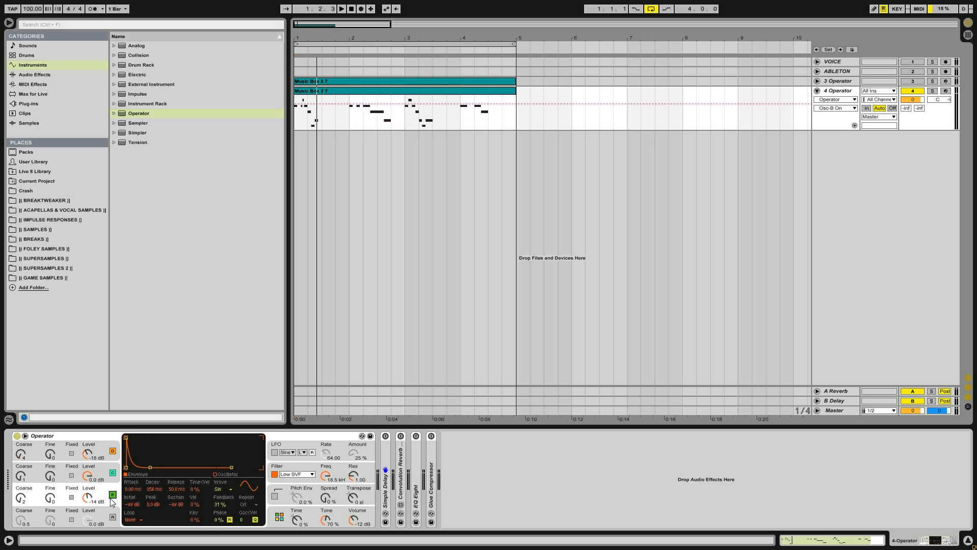
click(113, 517)
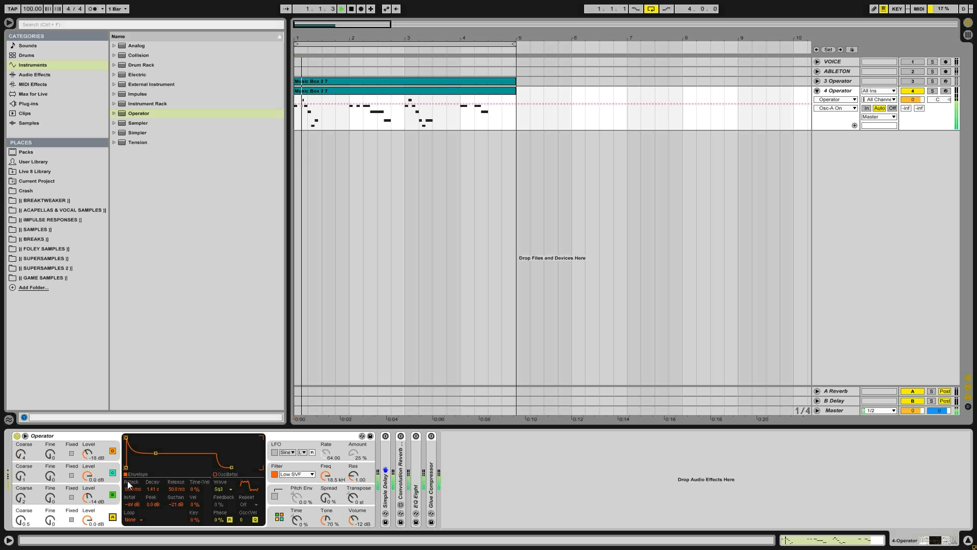
click(113, 476)
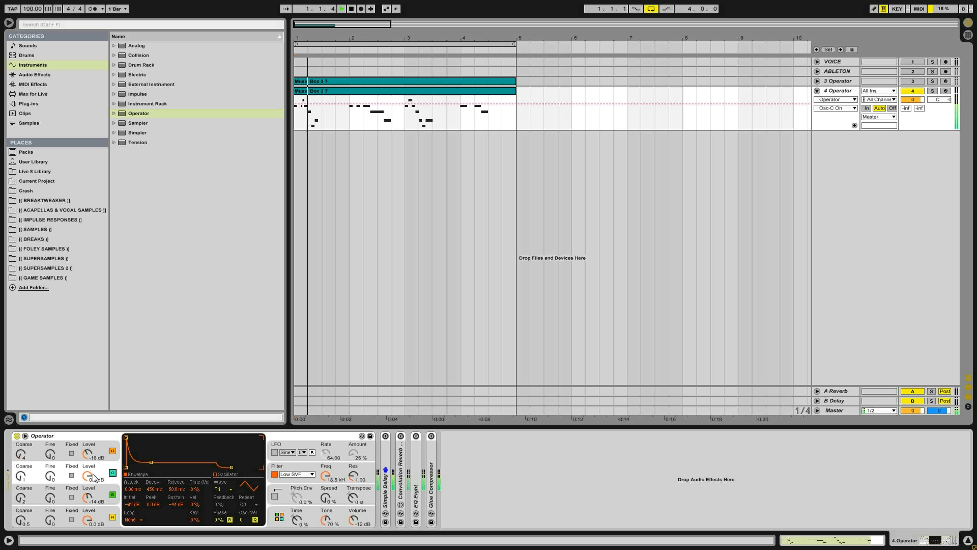
Try oscillator D at a level of -13 dB with a coarse tuning of 3, auditioning the clip repeatedly.
drag(88, 453, 88, 453)
key(space)
key(space)
key(space)
key(space)
key(space)
click(20, 453)
drag(20, 454, 20, 456)
key(space)
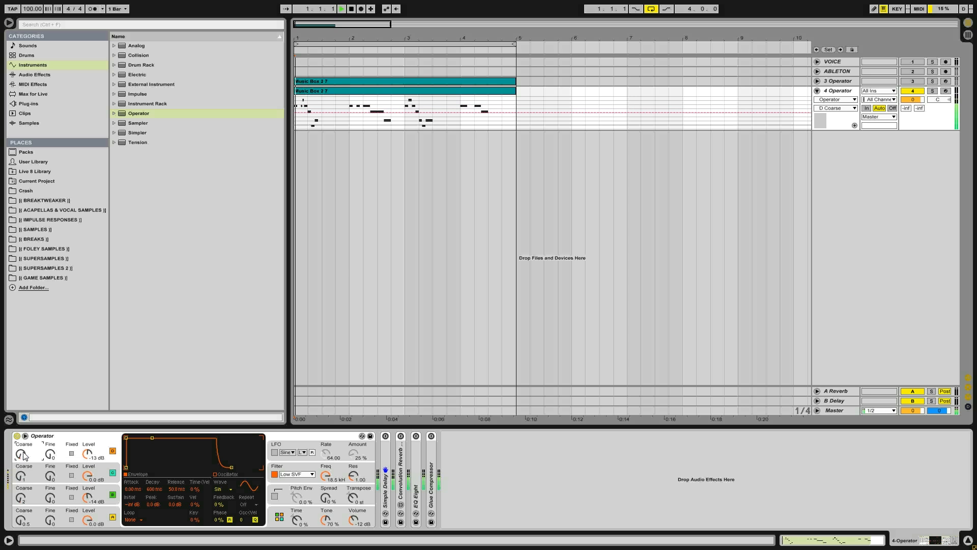
key(space)
Lower oscillator D's level to -19 dB and oscillator C's level to -7.0 dB, auditioning the balance.
click(88, 453)
key(space)
drag(87, 453, 88, 480)
key(space)
key(space)
key(space)
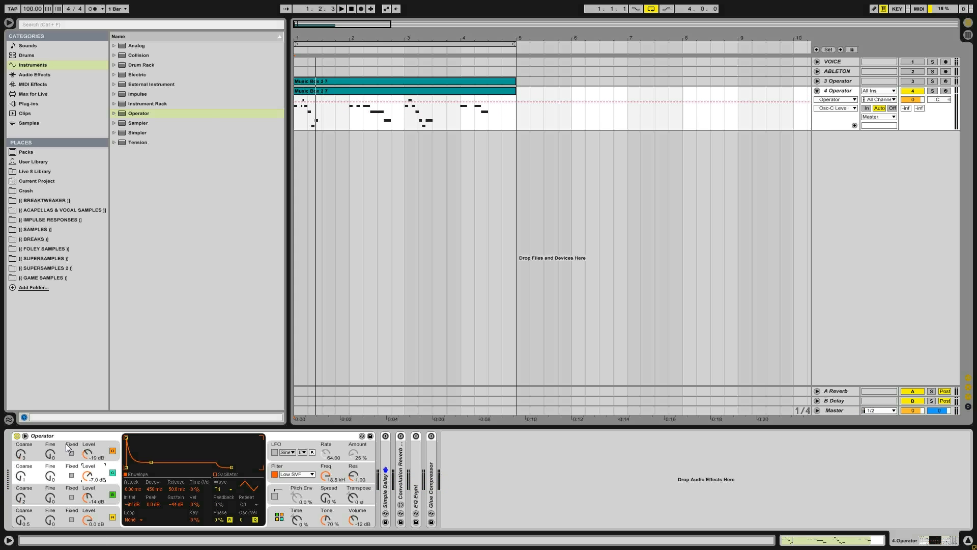
Try adding feedback to oscillator D, reset it to 0 %, and audition the clip.
click(89, 448)
mouse_move(222, 503)
mouse_down()
mouse_move(222, 490)
mouse_move(221, 503)
mouse_up()
key(Delete)
key(space)
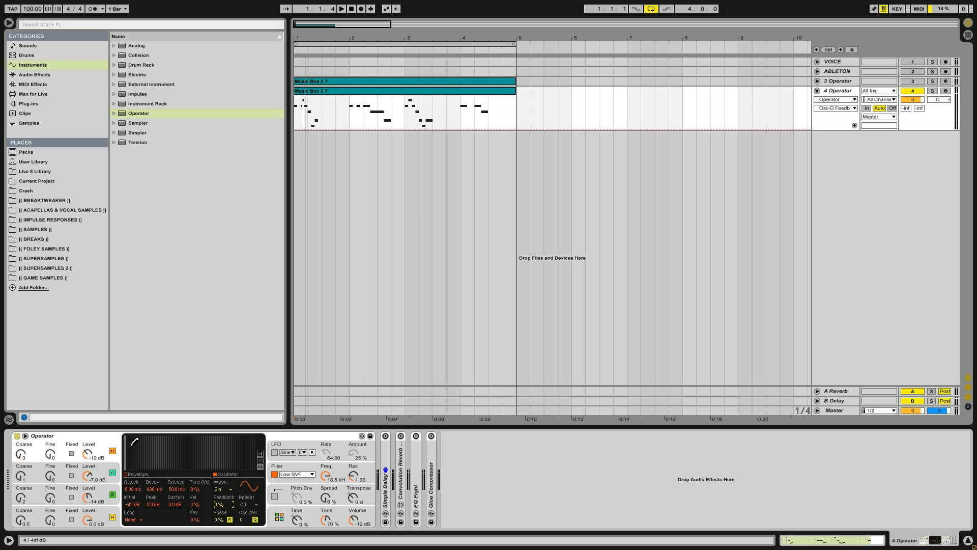
Draw a short series of decaying low harmonics for oscillator D and raise its level to -7.0 dB.
click(131, 441)
click(130, 437)
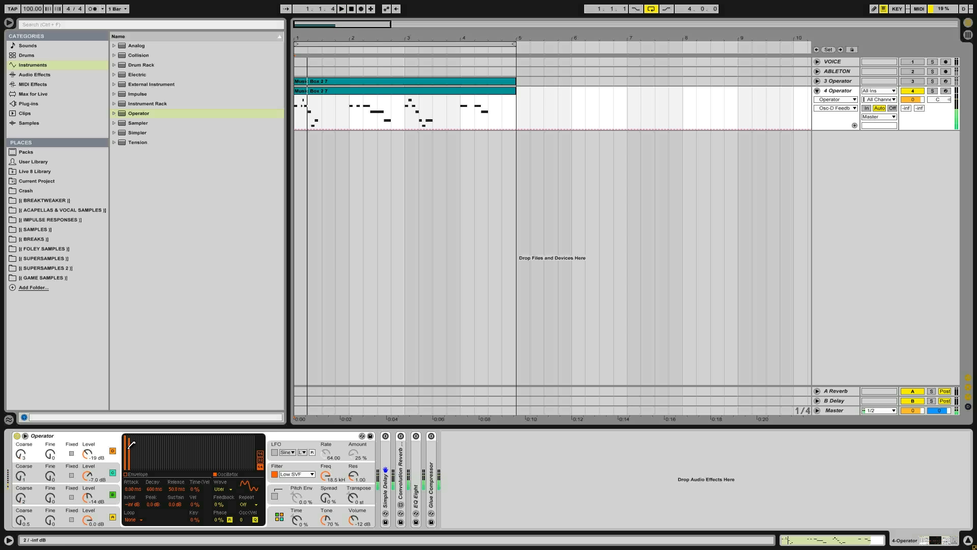
mouse_move(134, 447)
mouse_down()
mouse_move(131, 489)
mouse_move(133, 434)
mouse_move(135, 446)
mouse_move(89, 438)
mouse_move(80, 458)
mouse_up()
key(space)
key(space)
key(space)
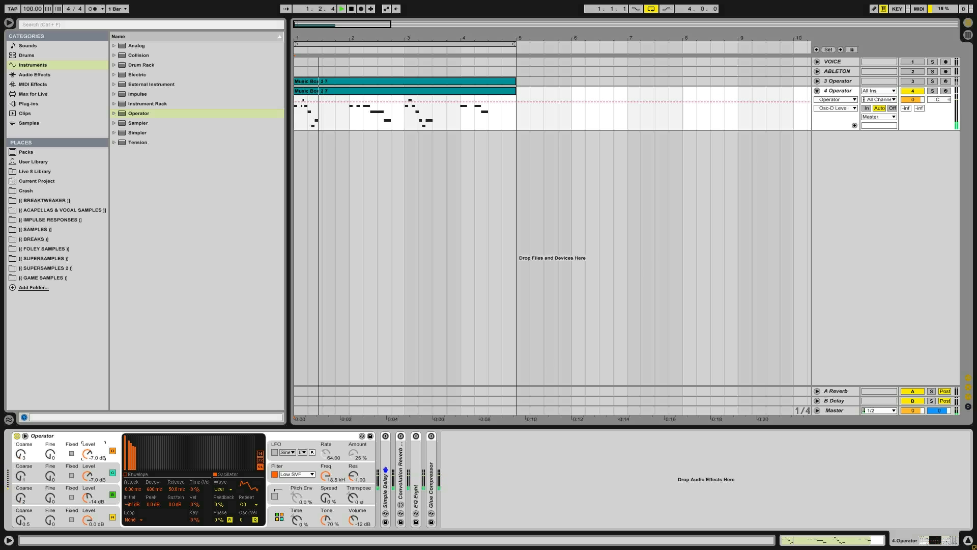
Set oscillator D's coarse tuning to 0.5 and its level to 0.0 dB, auditioning the clip.
drag(21, 455, 21, 469)
key(space)
drag(89, 457, 90, 442)
Switch off oscillator A, keeping oscillators B, C and D on, and audition the result.
click(112, 494)
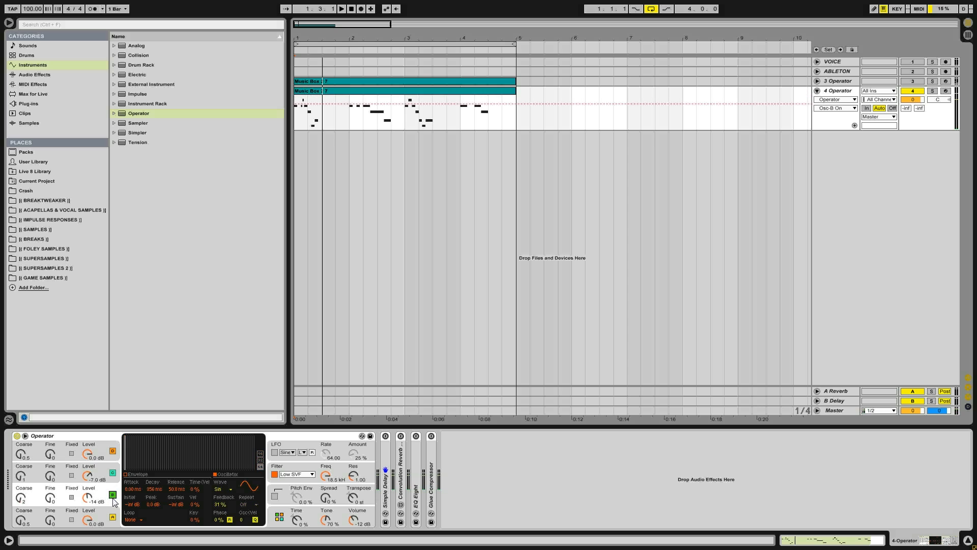
click(112, 516)
click(112, 494)
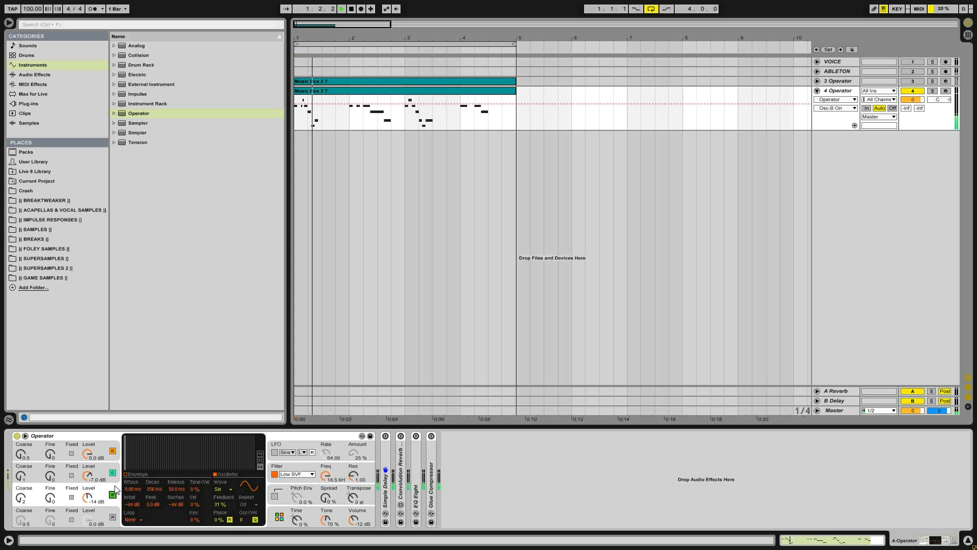
right_click(113, 471)
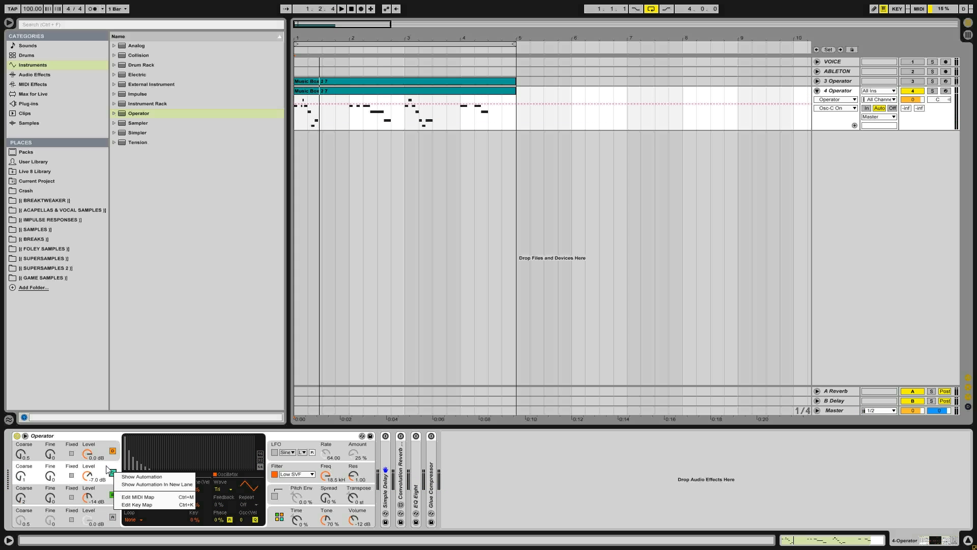
click(107, 465)
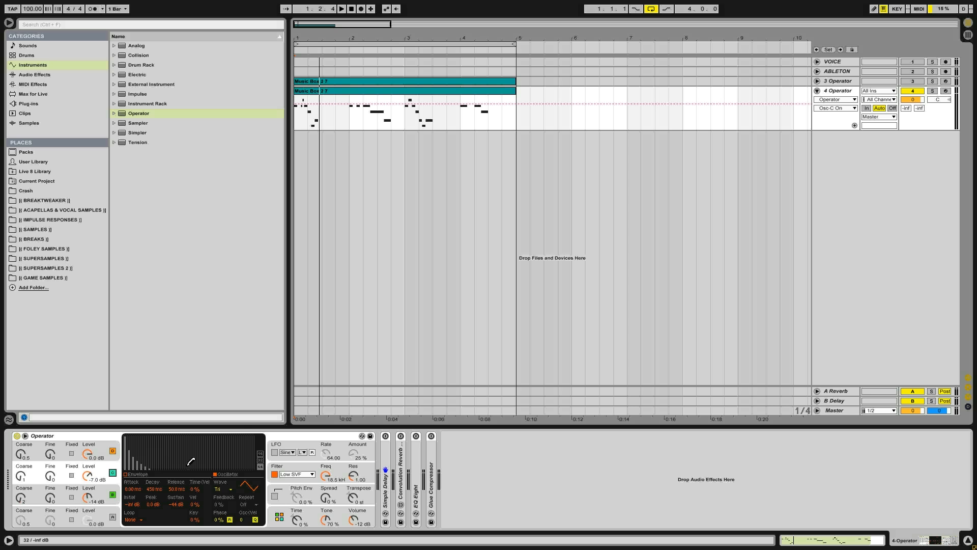
Try the Square 8 and Saw 3 waveforms on oscillator C, settle on Square 3, and raise its level to 0.0 dB.
click(222, 490)
click(236, 421)
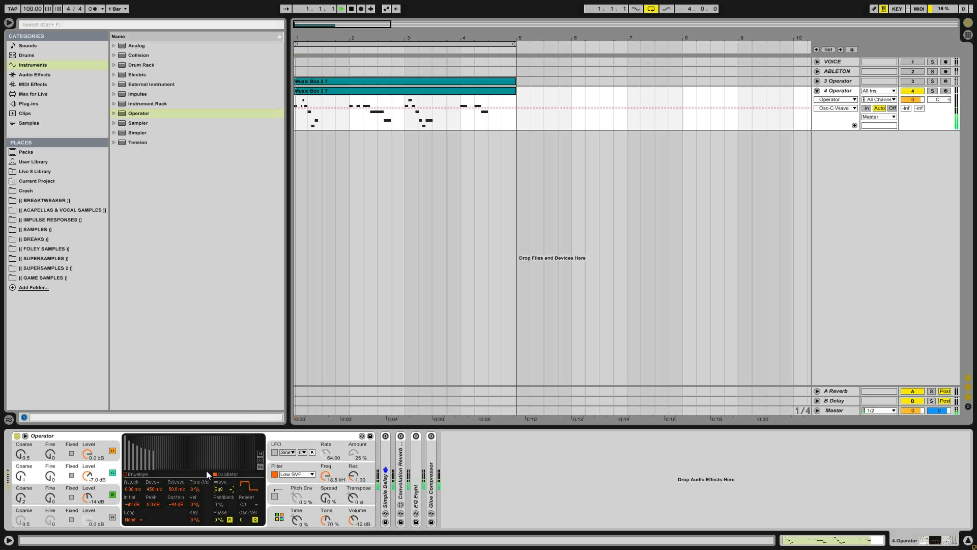
click(220, 490)
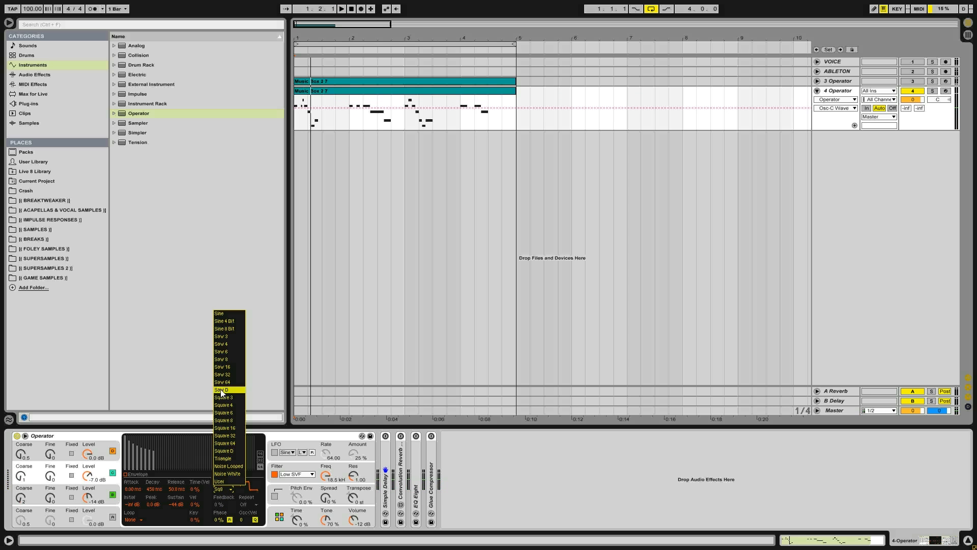
click(233, 336)
click(222, 490)
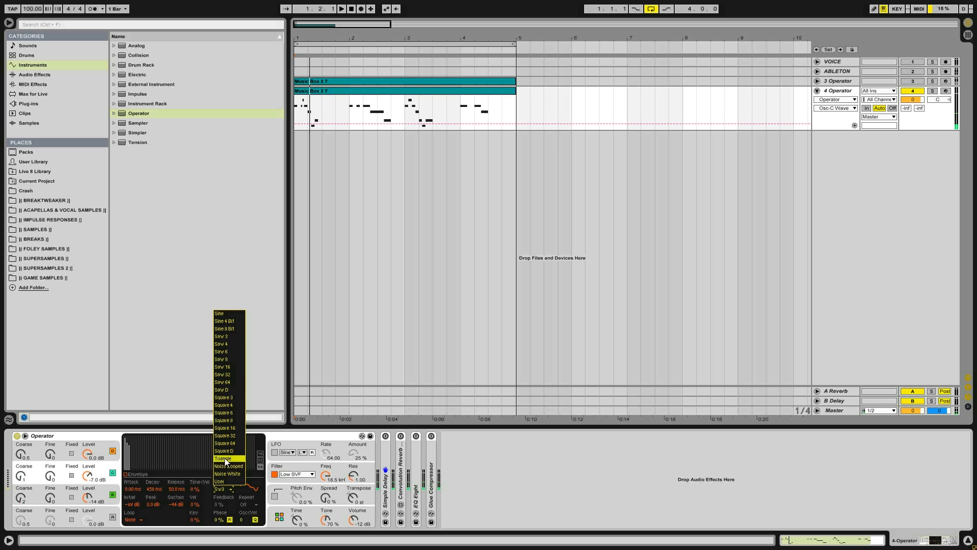
click(228, 396)
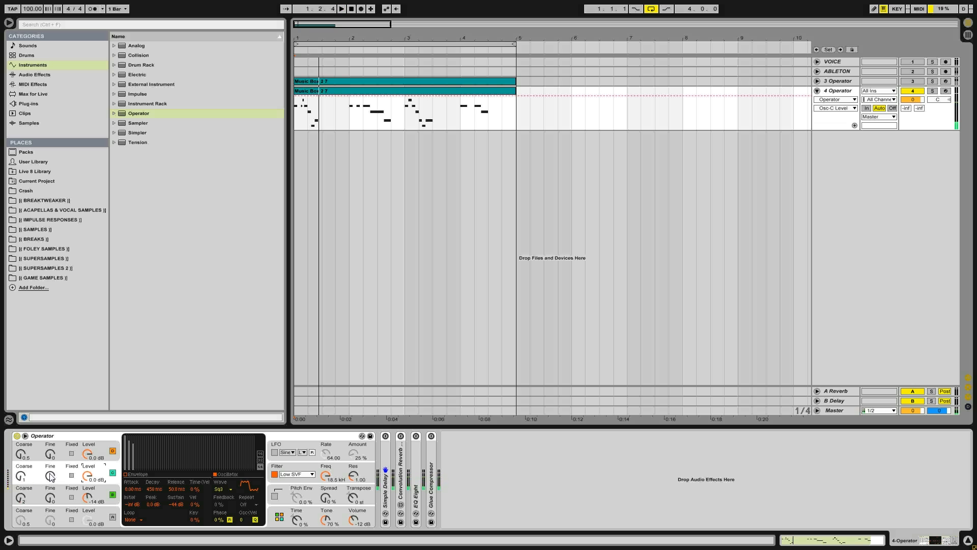
Switch oscillator A back on and set oscillator D's fine tuning to 3, auditioning the clip.
drag(52, 454, 52, 443)
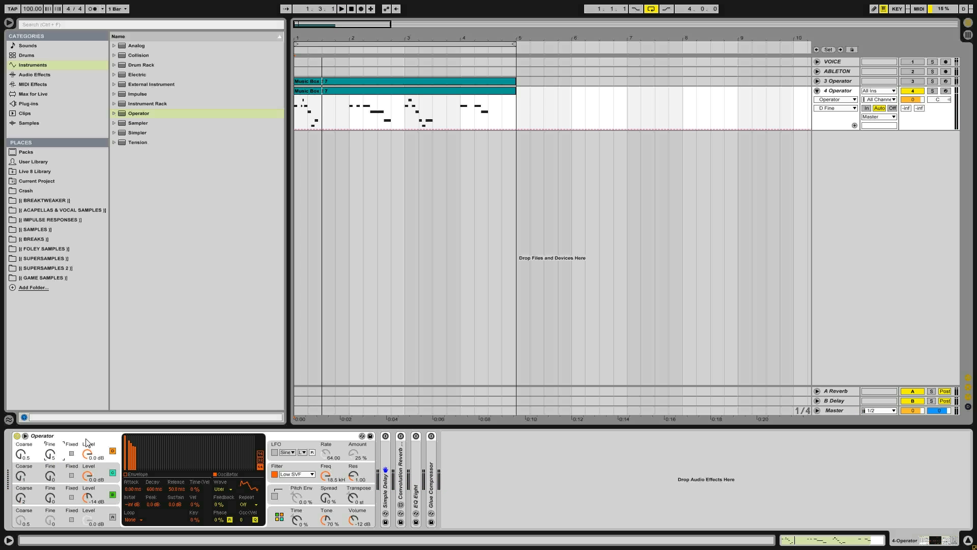
click(113, 517)
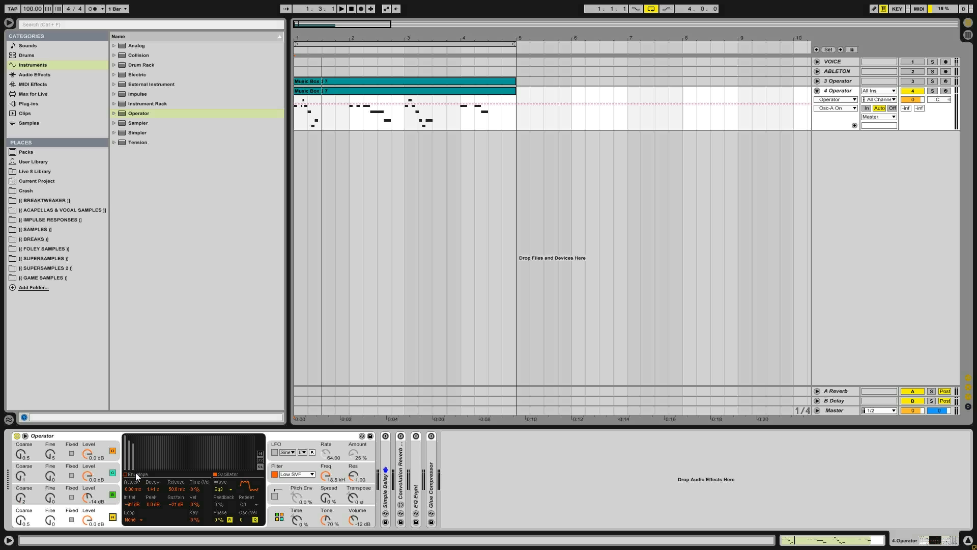
click(50, 453)
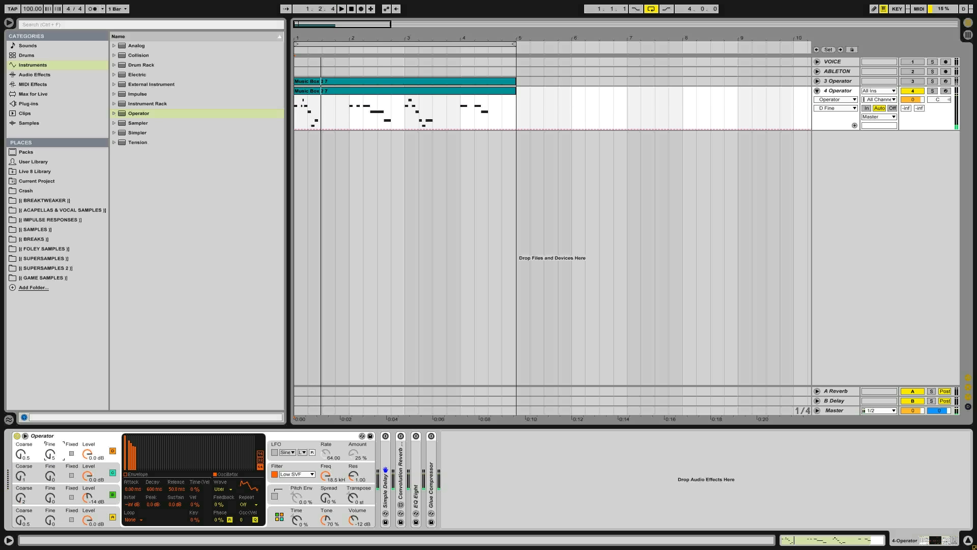
key(space)
key(space)
drag(50, 453, 50, 452)
key(space)
key(space)
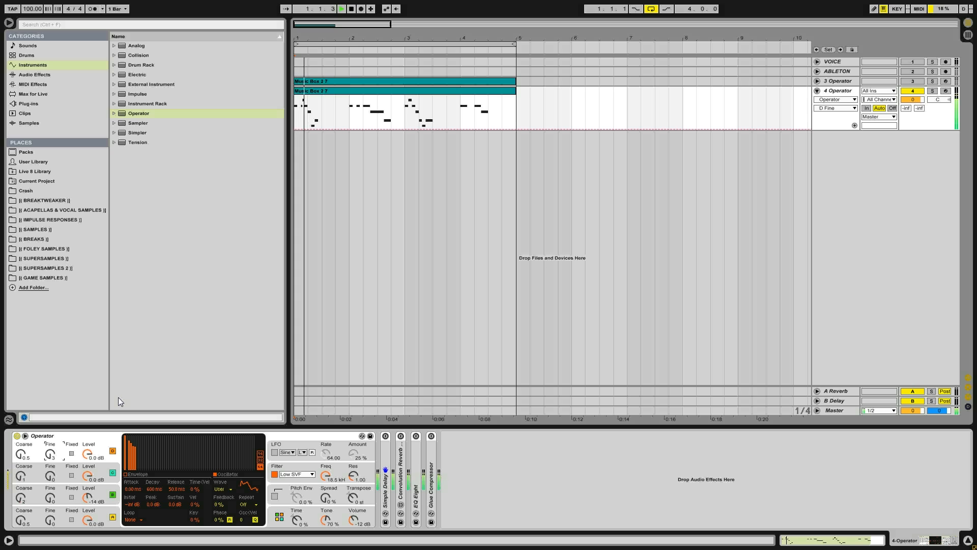
key(space)
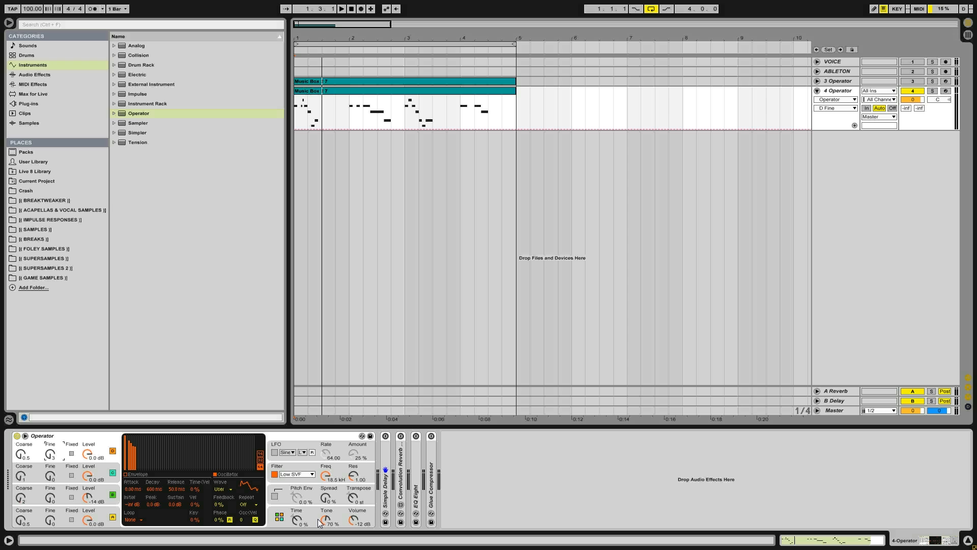
Lower the Low SVF filter's cutoff frequency to 179 Hz while auditioning the clip.
click(336, 473)
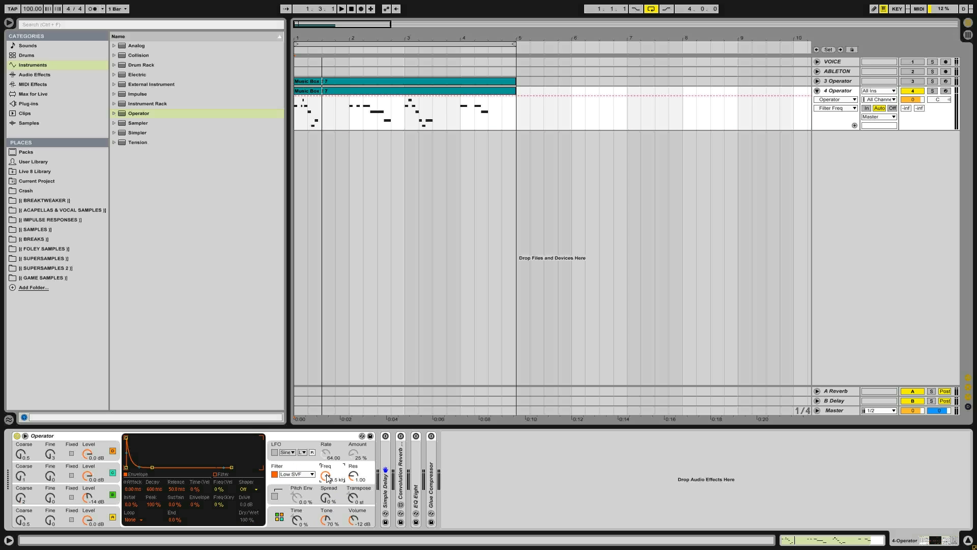
drag(326, 475, 325, 539)
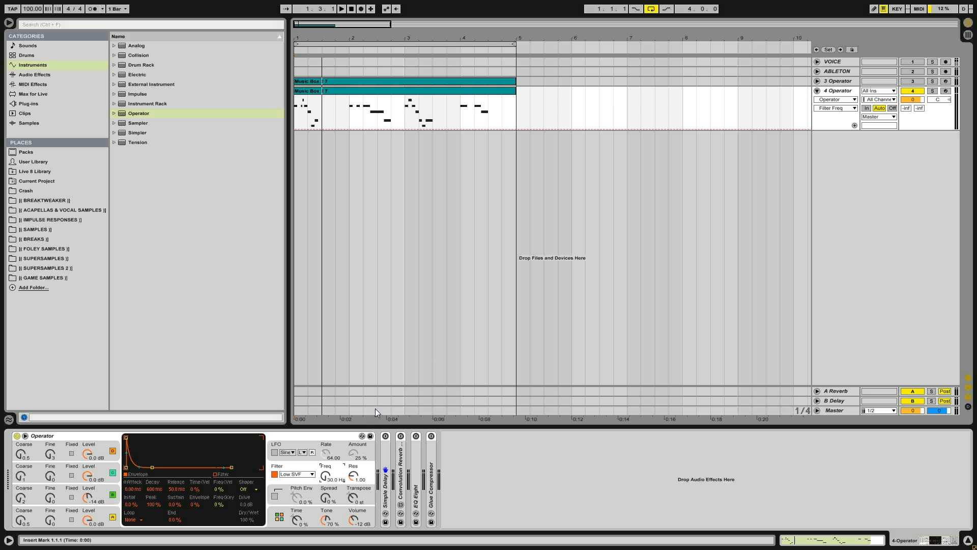
key(space)
mouse_move(329, 483)
mouse_down()
mouse_move(328, 463)
mouse_move(327, 483)
mouse_up()
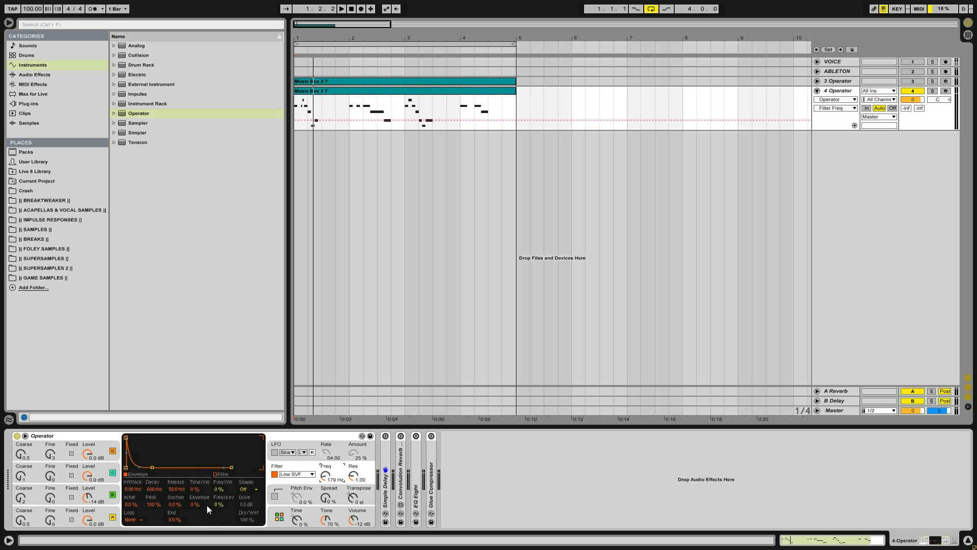
Set the filter envelope's decay to 631 ms and its amount to 61 %, auditioning the result.
drag(197, 505, 197, 467)
drag(189, 502, 190, 527)
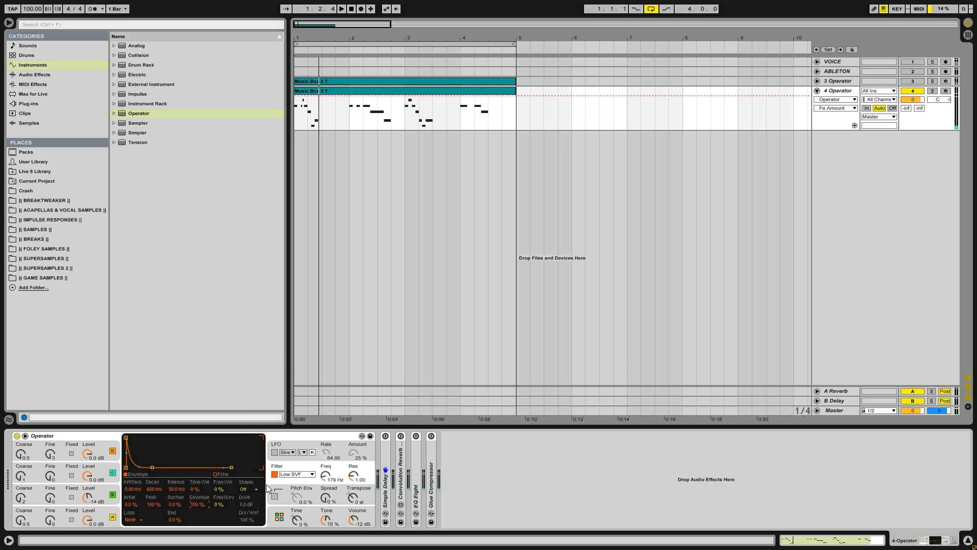
mouse_move(159, 493)
mouse_down()
mouse_move(160, 517)
mouse_move(160, 498)
mouse_up()
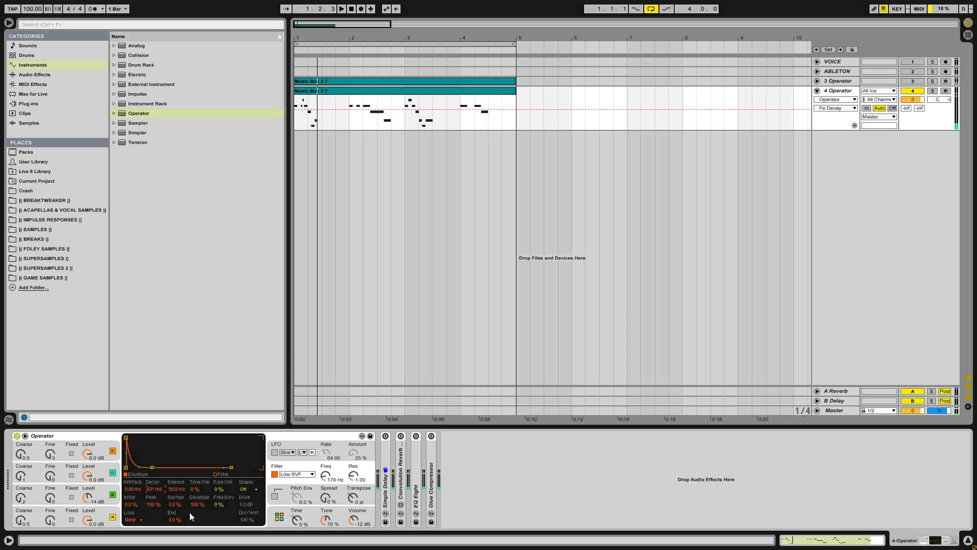
drag(196, 503, 195, 506)
key(space)
key(space)
key(space)
key(space)
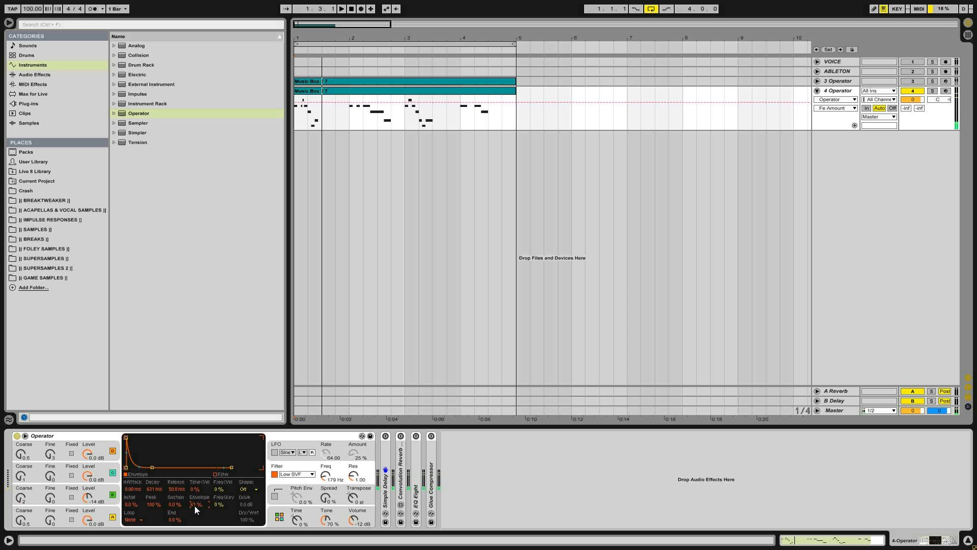
Set the filter resonance to 0.69 and audition the clip.
drag(353, 477, 354, 482)
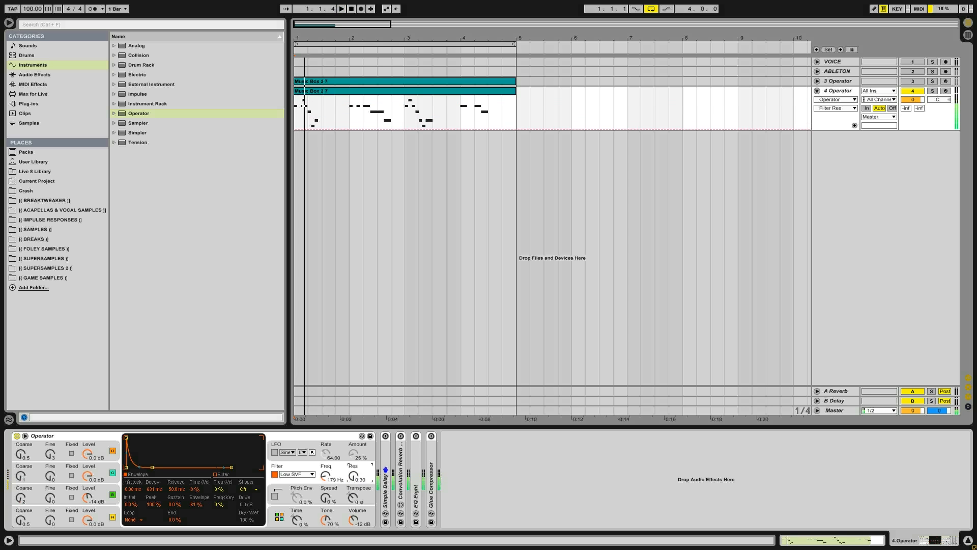
key(space)
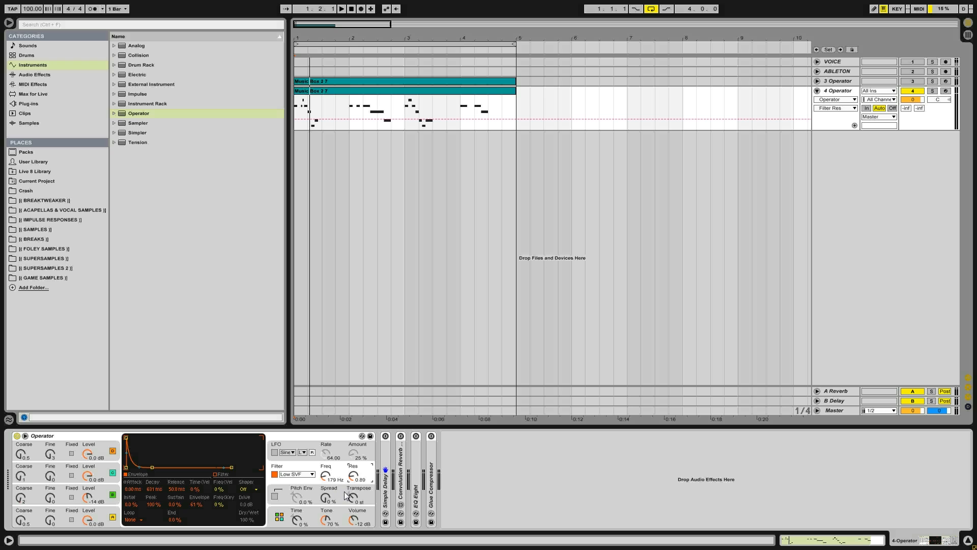
key(space)
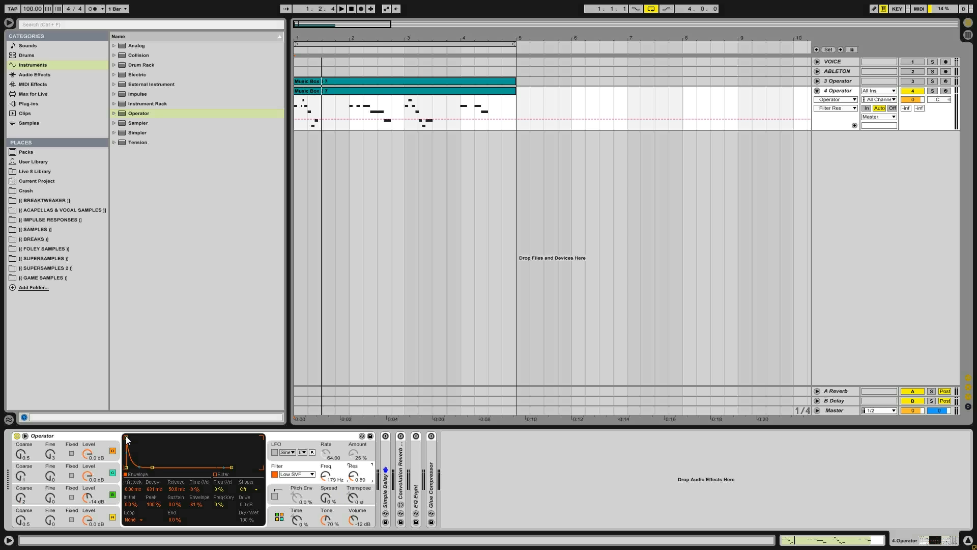
key(space)
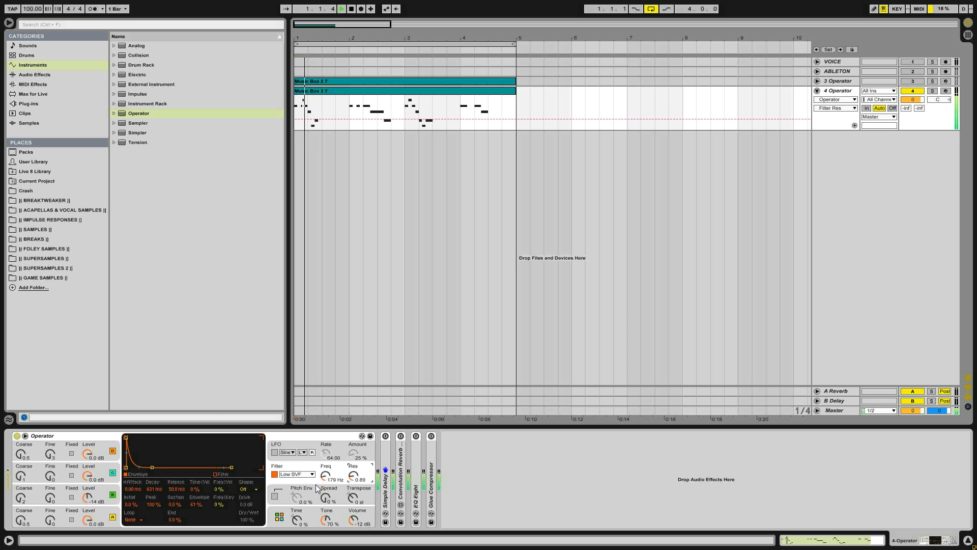
Enable the pitch envelope at 100 % with a decay of 13.2 ms, comparing the sound with it off and on.
click(290, 491)
click(275, 496)
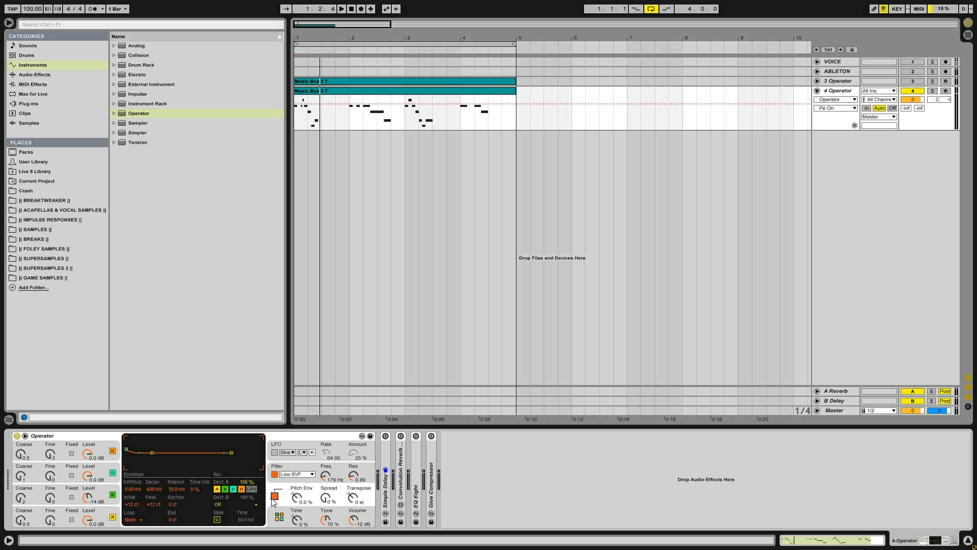
click(298, 498)
mouse_move(299, 498)
mouse_down()
mouse_move(299, 506)
mouse_move(298, 498)
mouse_up()
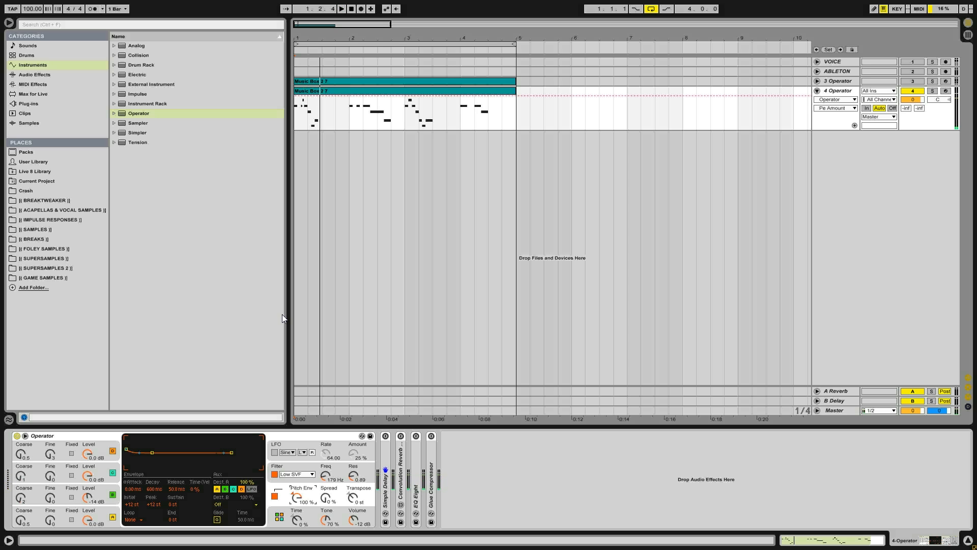
click(154, 503)
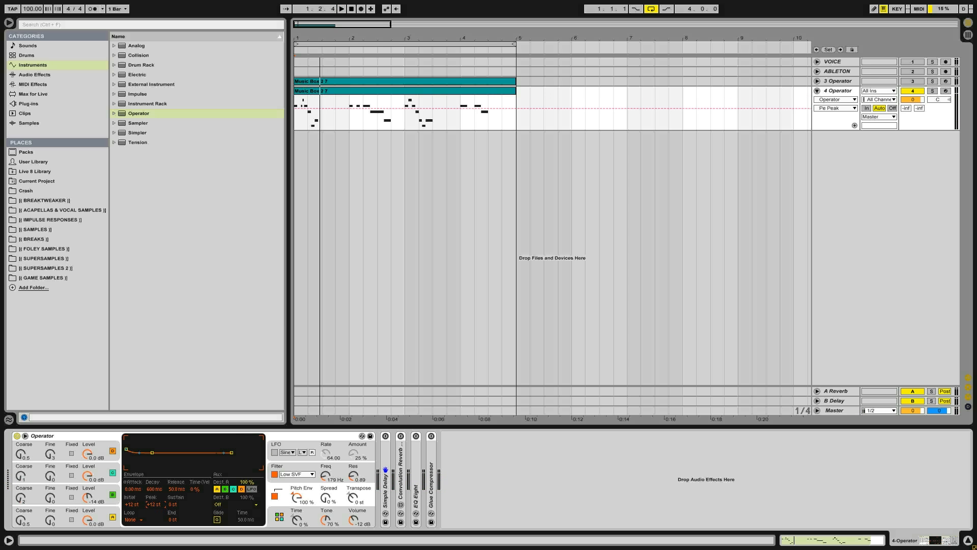
drag(153, 488, 153, 519)
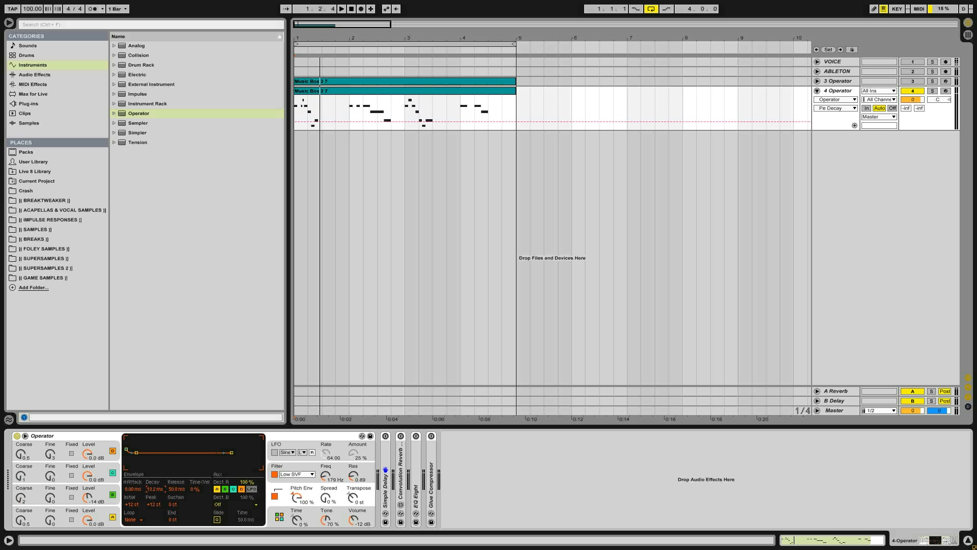
click(274, 495)
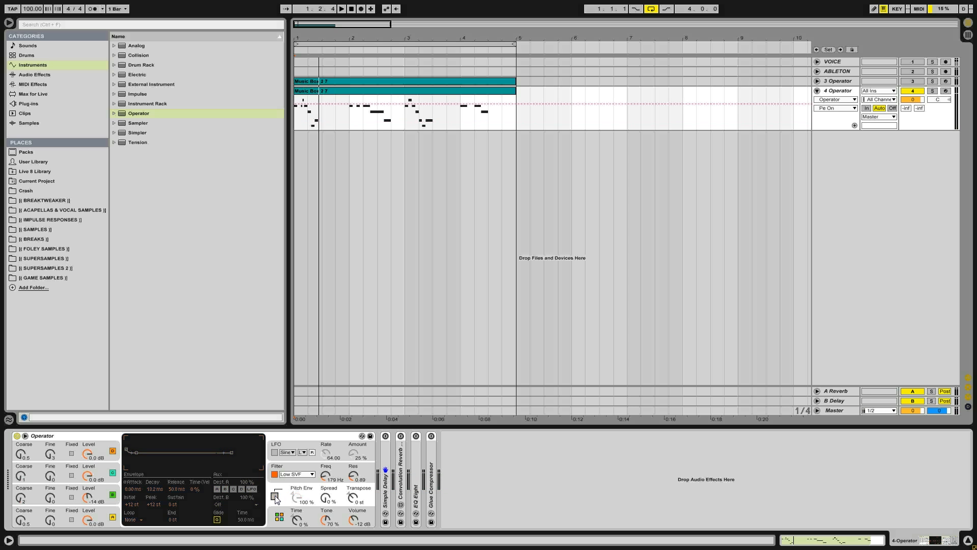
click(274, 495)
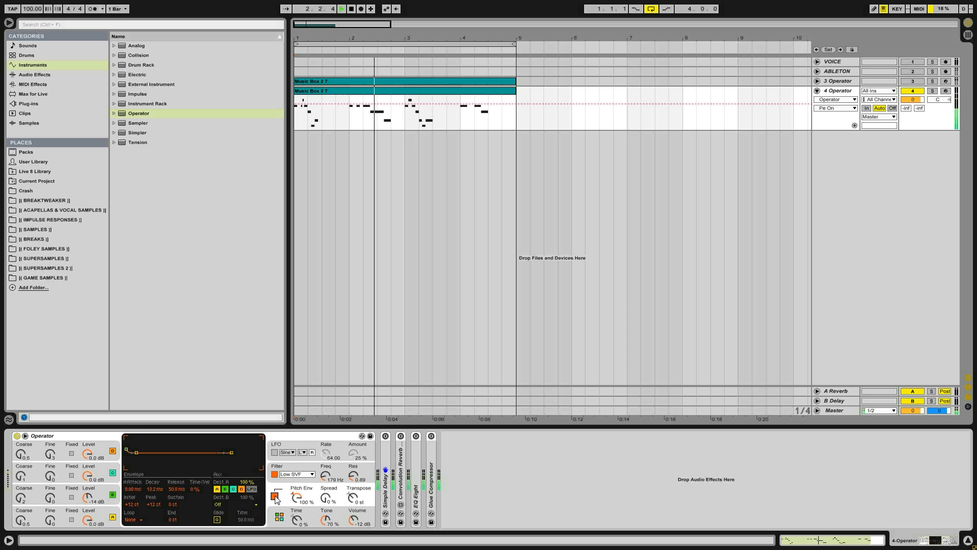
Set the pitch envelope's peak to +24 st and play the clip.
click(157, 503)
text(24)
key(Return)
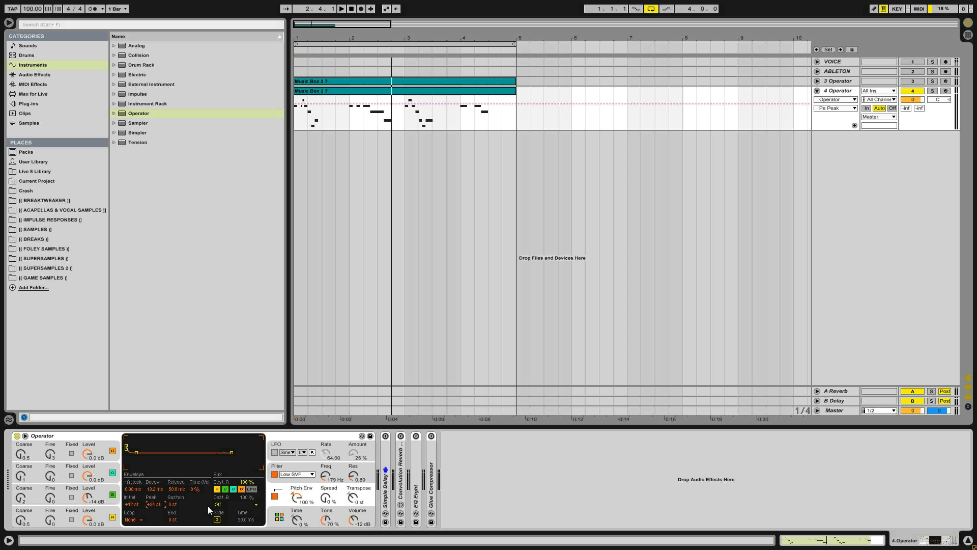
key(space)
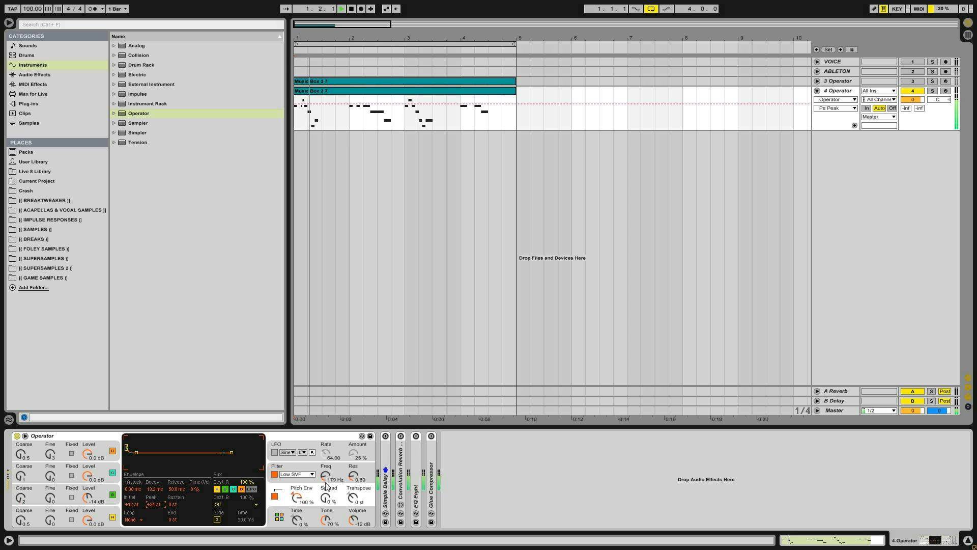
Lengthen the pitch envelope's decay to 20.0 ms, auditioning the change.
drag(154, 489, 154, 494)
key(space)
key(space)
key(space)
key(space)
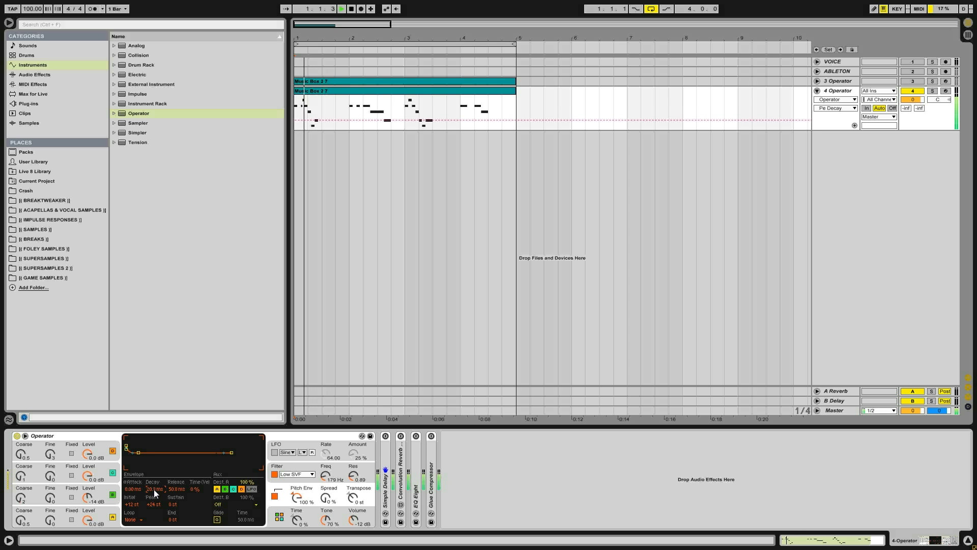
key(space)
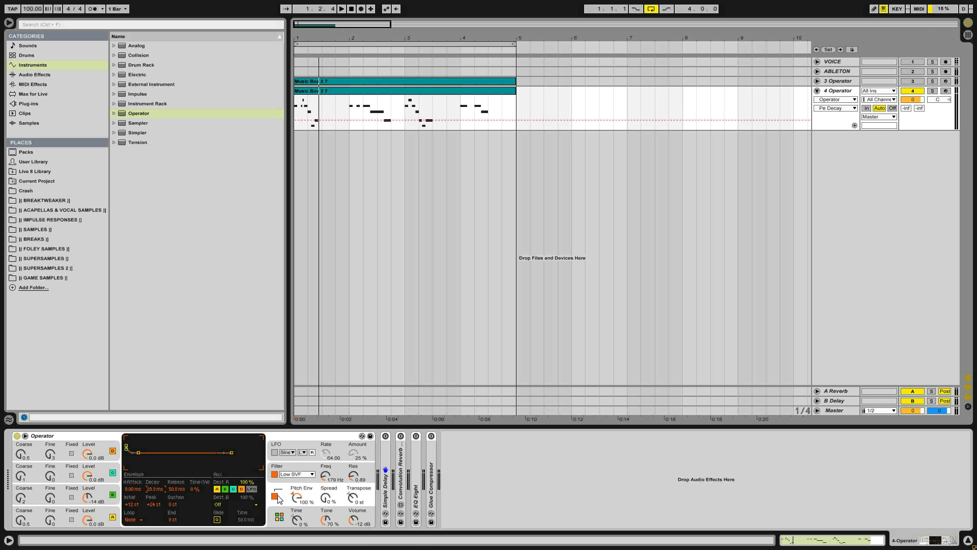
Audition the clip with the pitch envelope bypassed and enabled again to compare its attack.
key(space)
key(space)
click(274, 496)
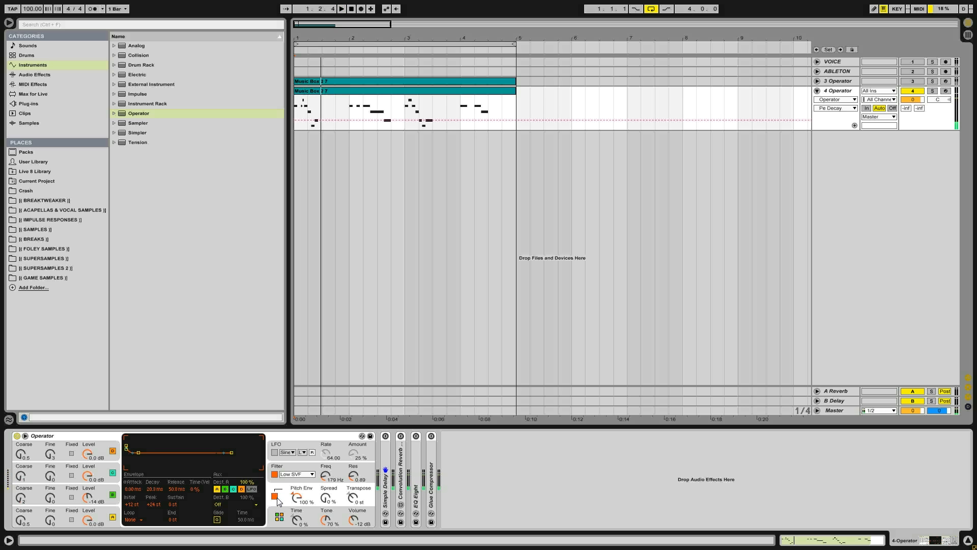
key(space)
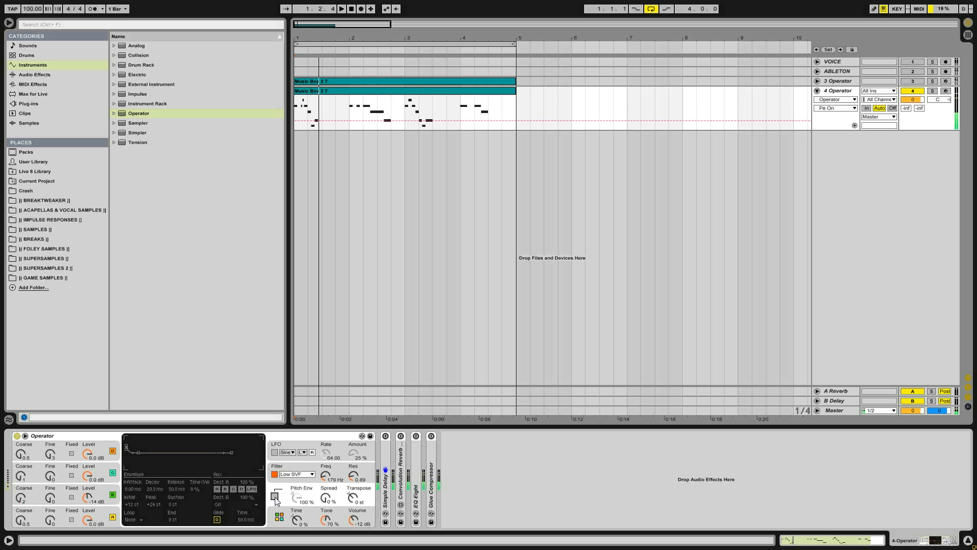
click(275, 497)
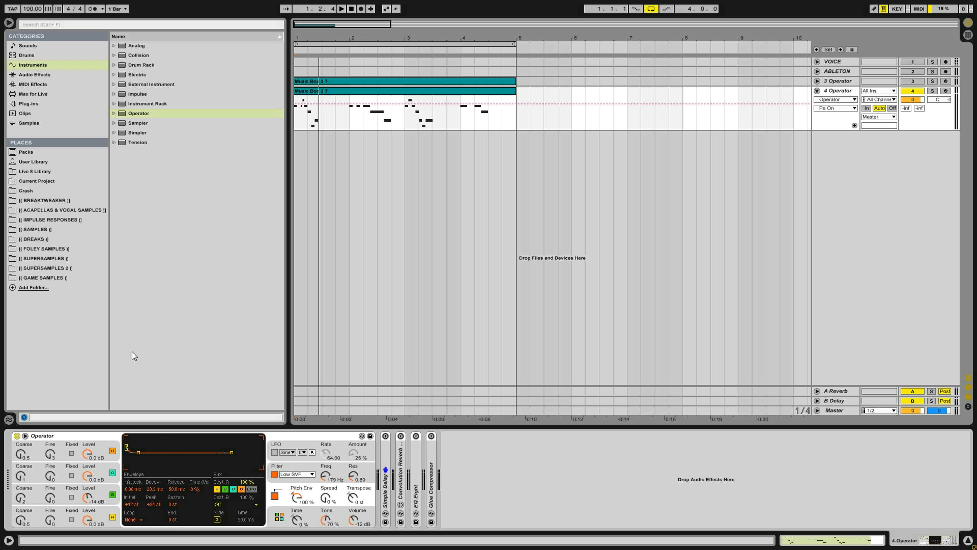
key(space)
key(space)
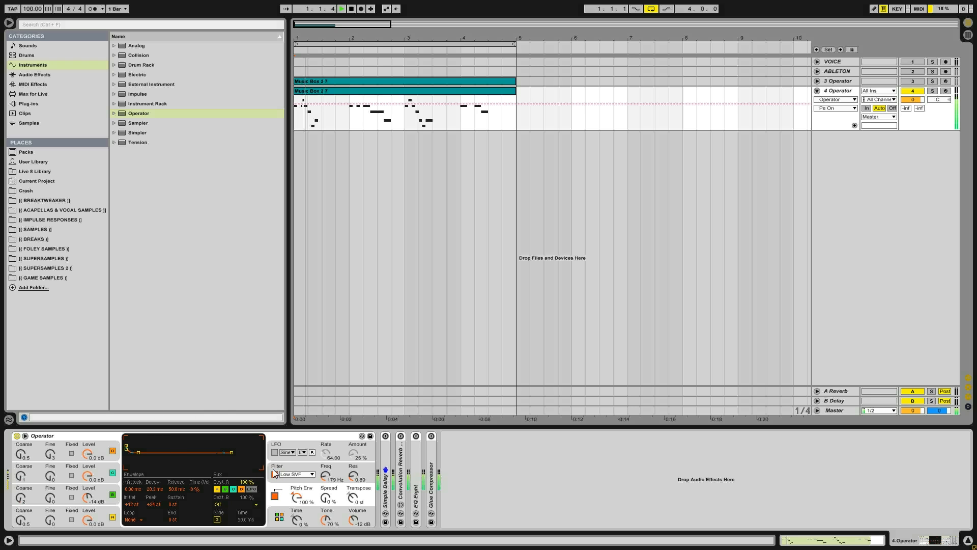
Reduce the pitch envelope amount to 50 % while auditioning the clip.
drag(298, 500, 299, 520)
key(space)
key(space)
key(space)
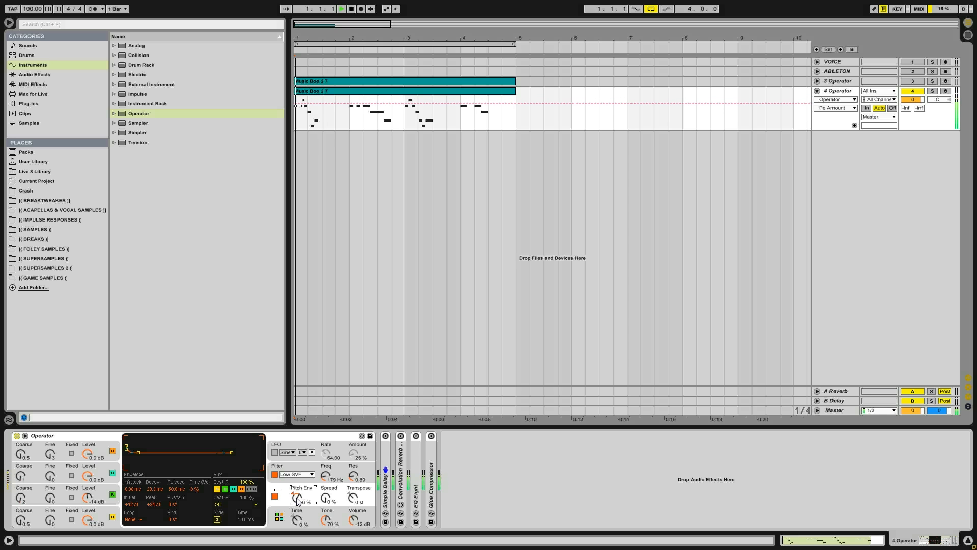
drag(297, 498, 298, 502)
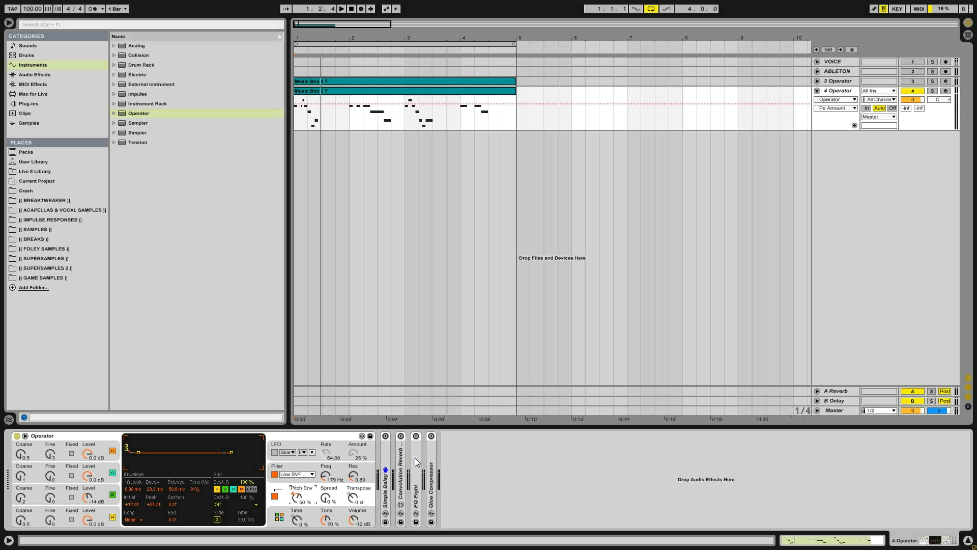
Turn on the Simple Delay after Operator and audition the clip through its delay settings.
click(385, 436)
double_click(389, 447)
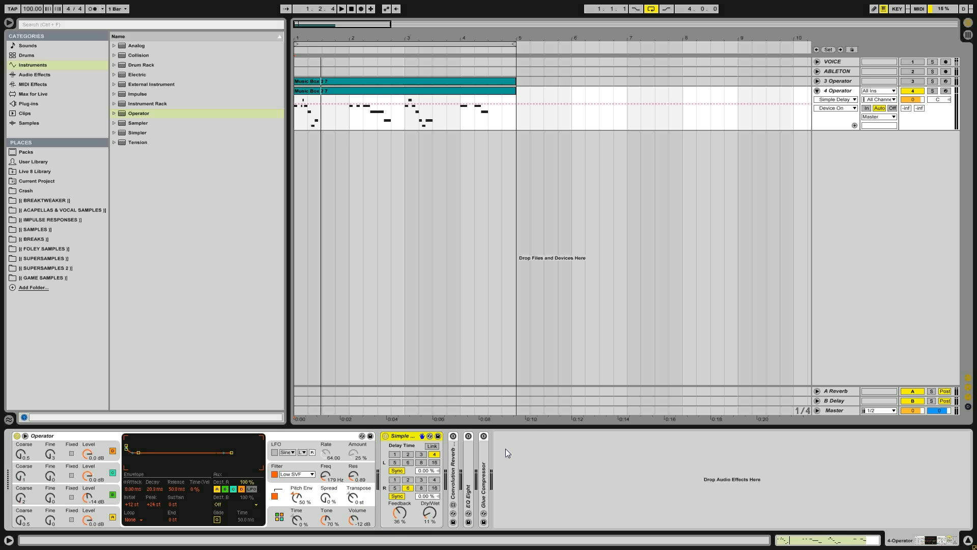
key(space)
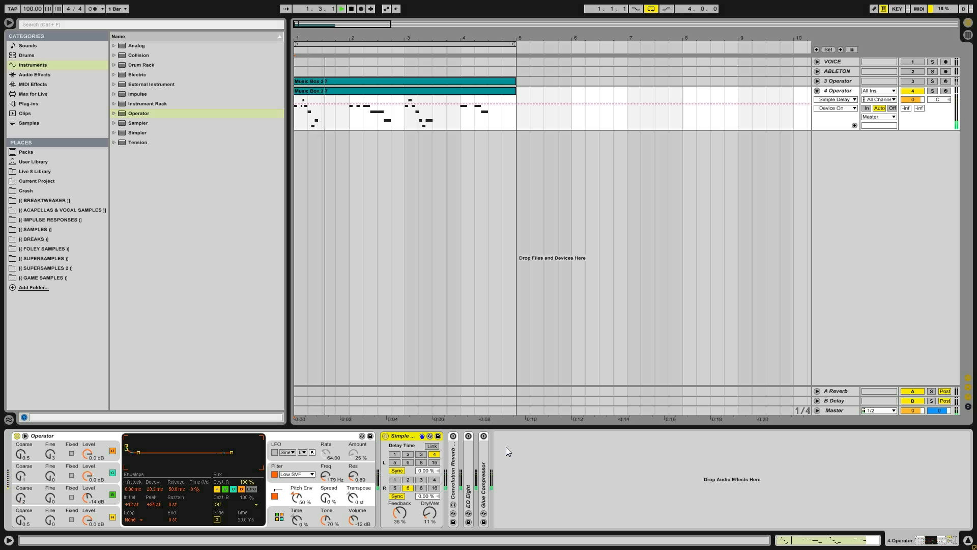
double_click(410, 435)
Turn on Convolution Reverb Pro, audition the clip and lower its Dry/Wet to about 16 %.
double_click(400, 448)
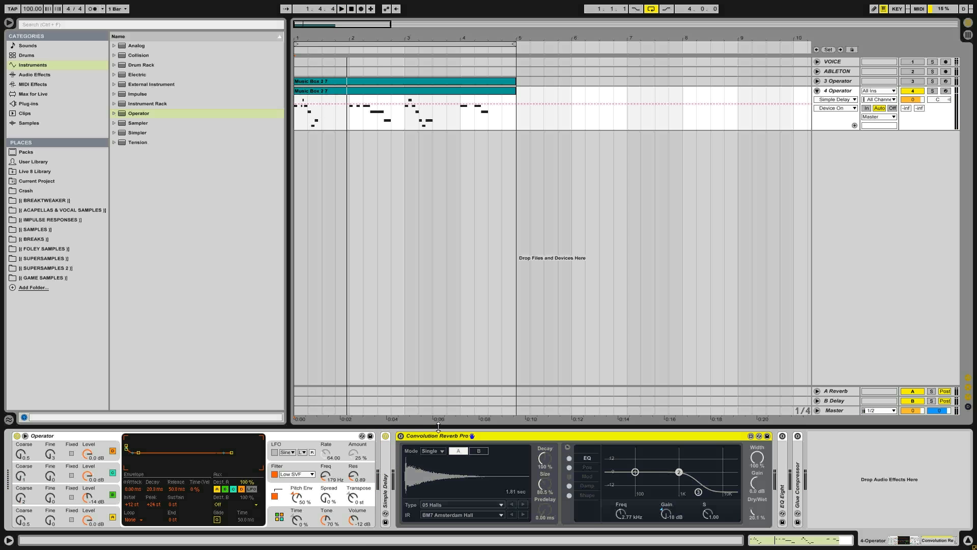
click(432, 456)
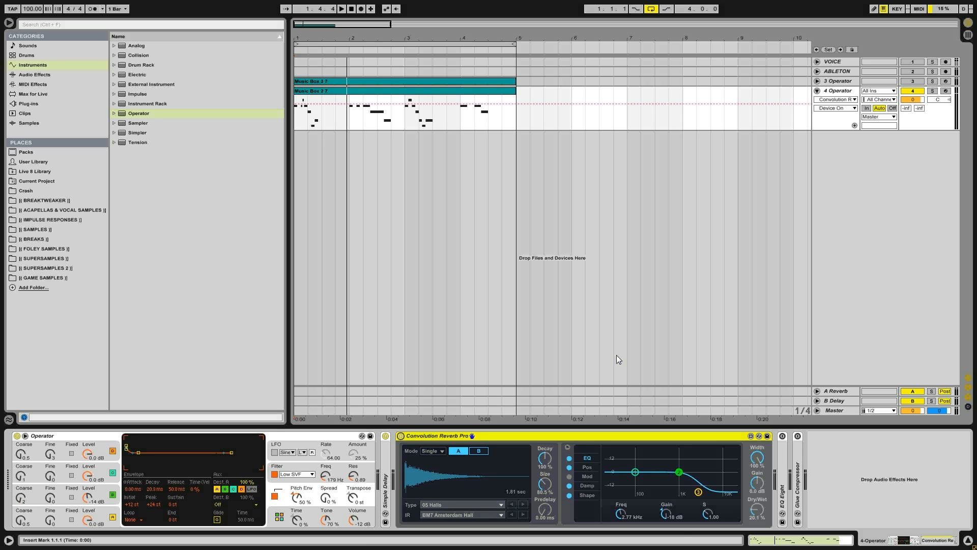
key(space)
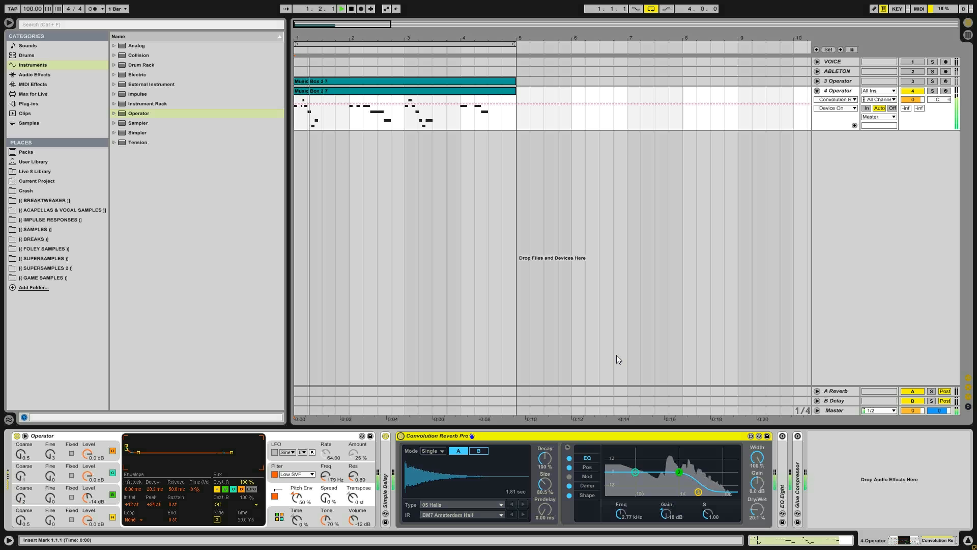
double_click(472, 435)
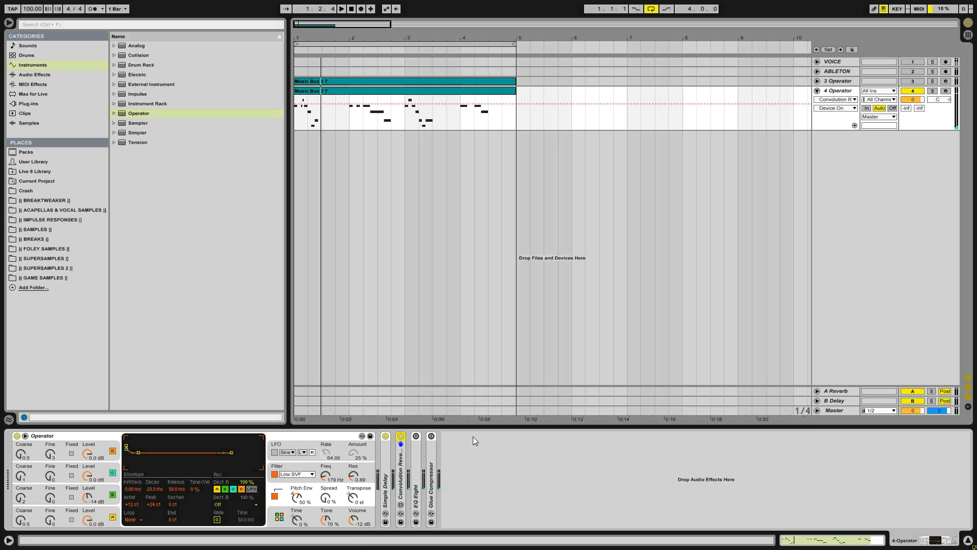
double_click(402, 469)
drag(751, 510, 751, 515)
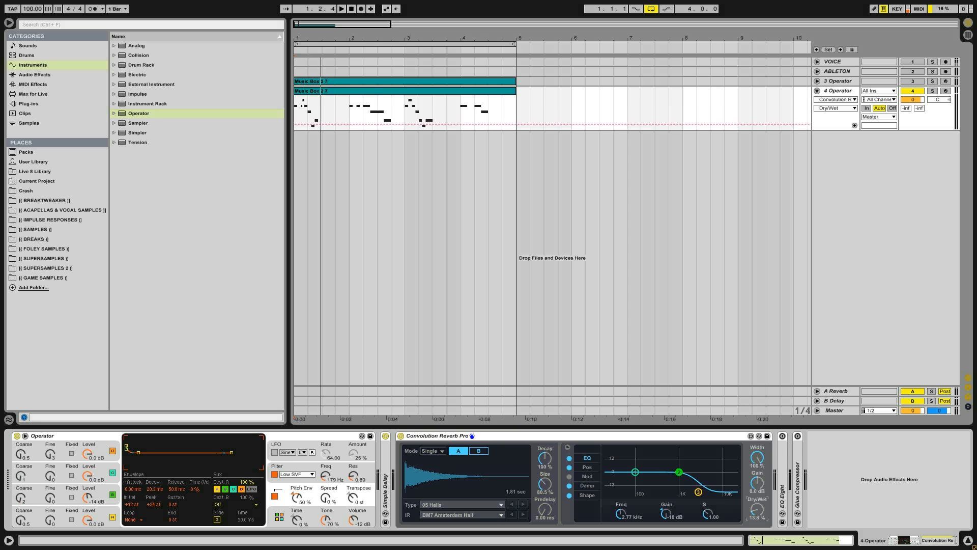
Turn on EQ Eight and audition the clip through its low cut.
double_click(417, 436)
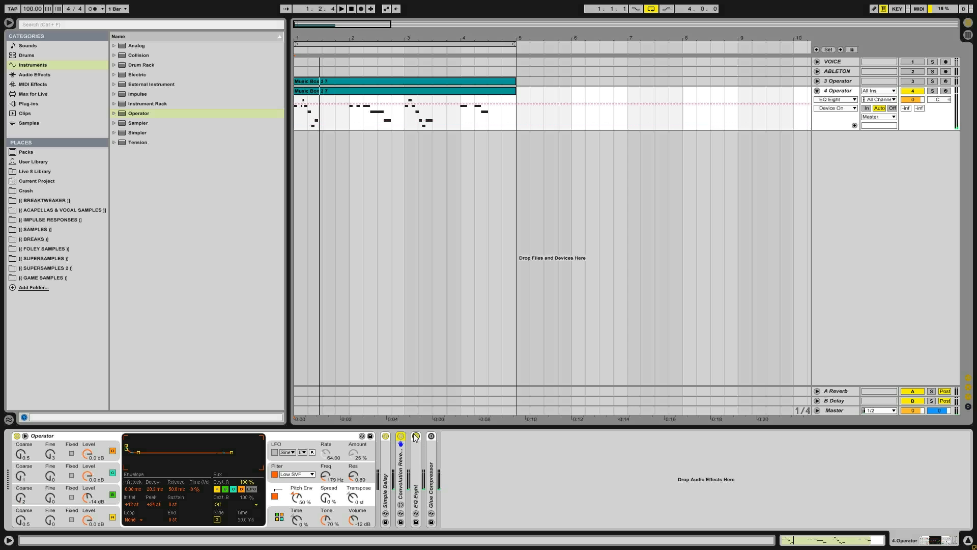
double_click(417, 457)
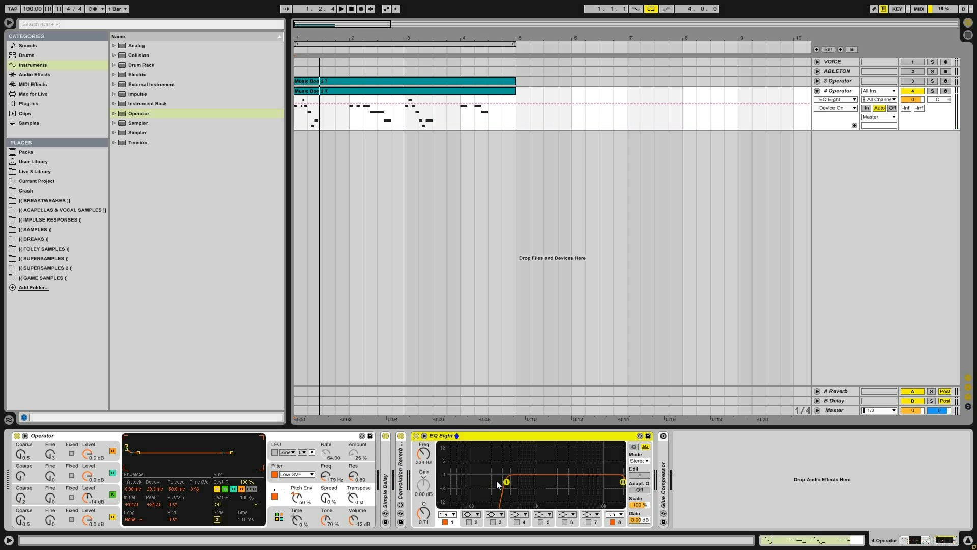
key(space)
double_click(466, 435)
Turn on the Glue Compressor and, auditioning the clip, set its threshold to -15.2 dB and makeup gain to 4.44 dB.
double_click(429, 450)
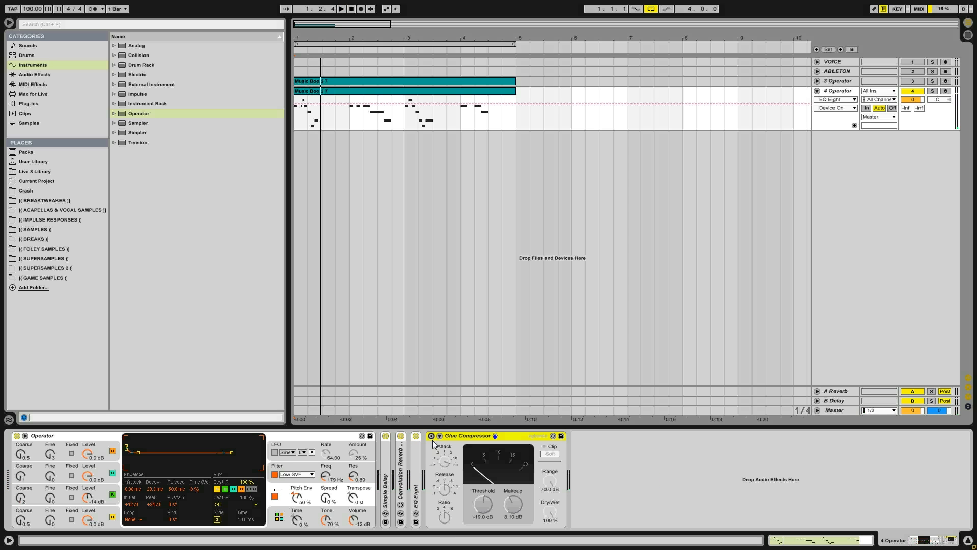
click(432, 437)
drag(479, 510, 479, 458)
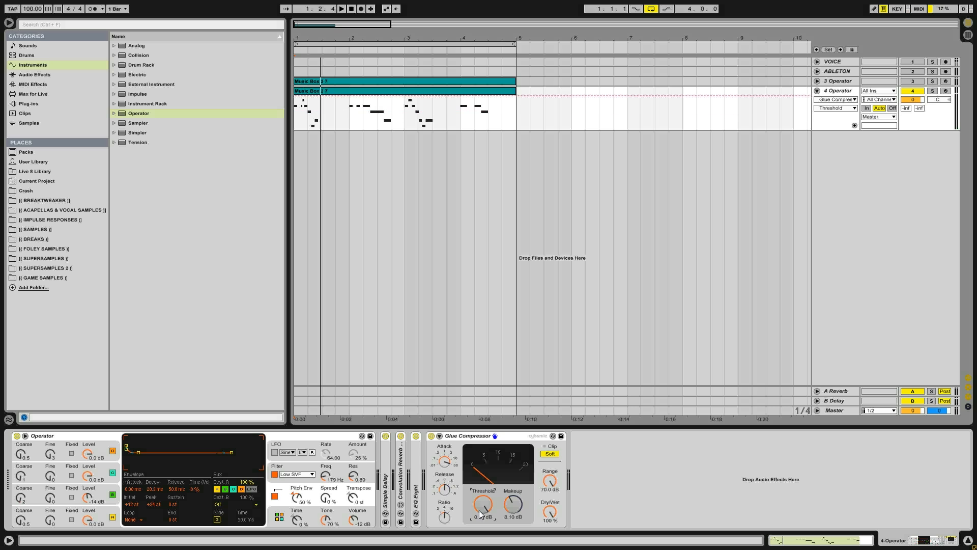
click(507, 515)
key(space)
drag(484, 509, 484, 531)
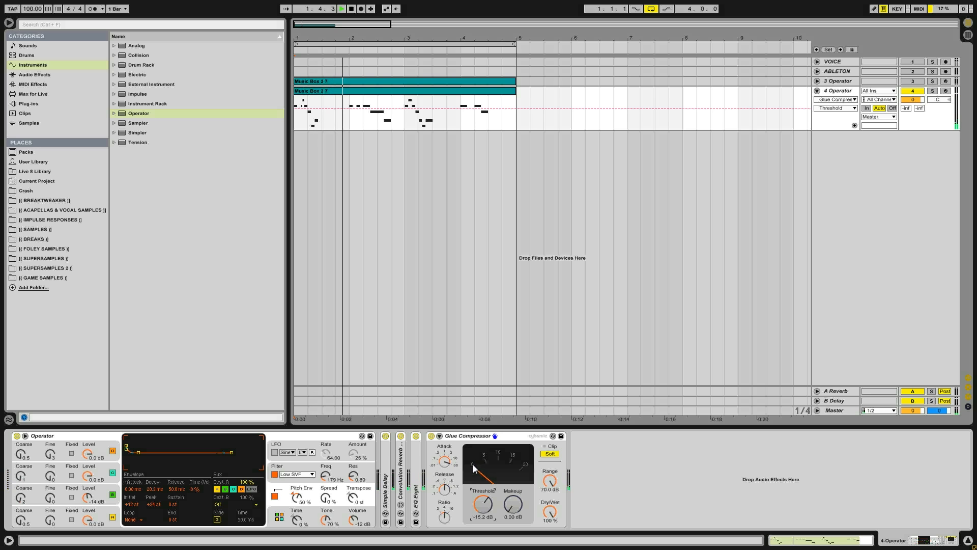
drag(513, 504, 517, 510)
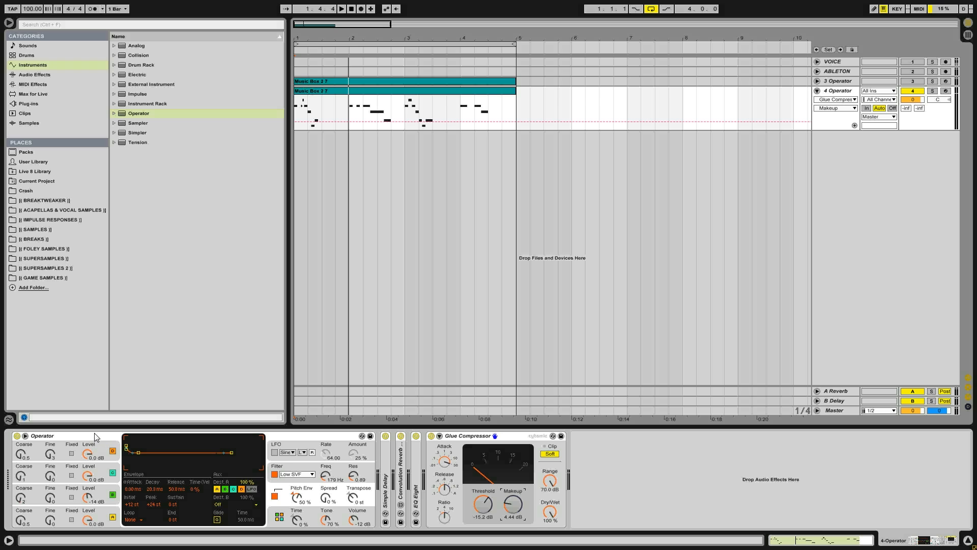
Show Operator's global settings and audition the clip with the first algorithm, which stacks all four oscillators in series.
click(280, 518)
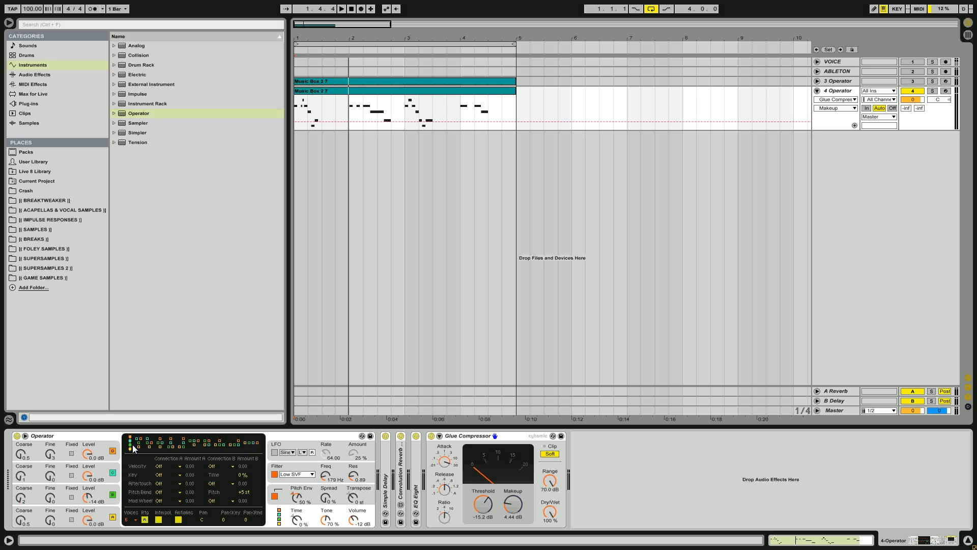
key(space)
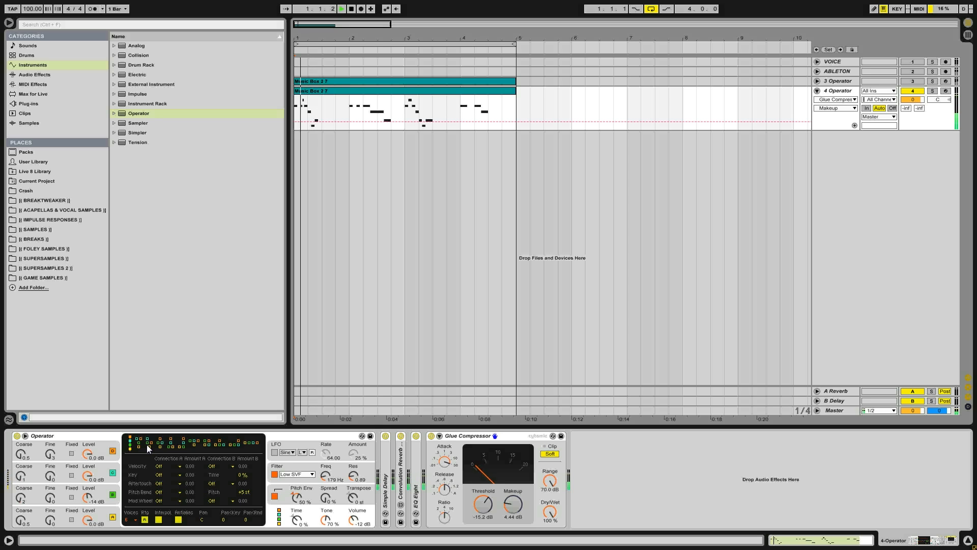
click(205, 444)
click(132, 446)
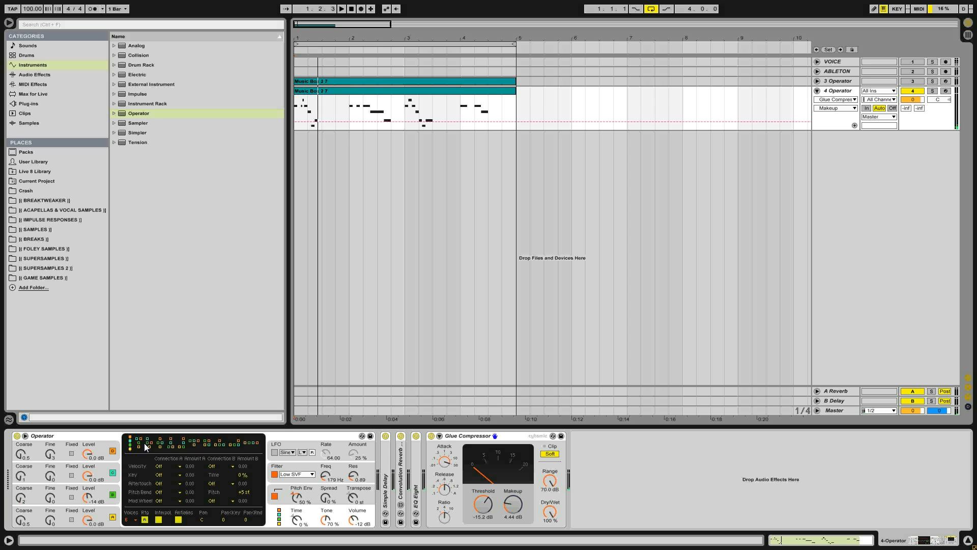
Audition the clip with Operator's second through sixth oscillator algorithms in turn.
click(140, 443)
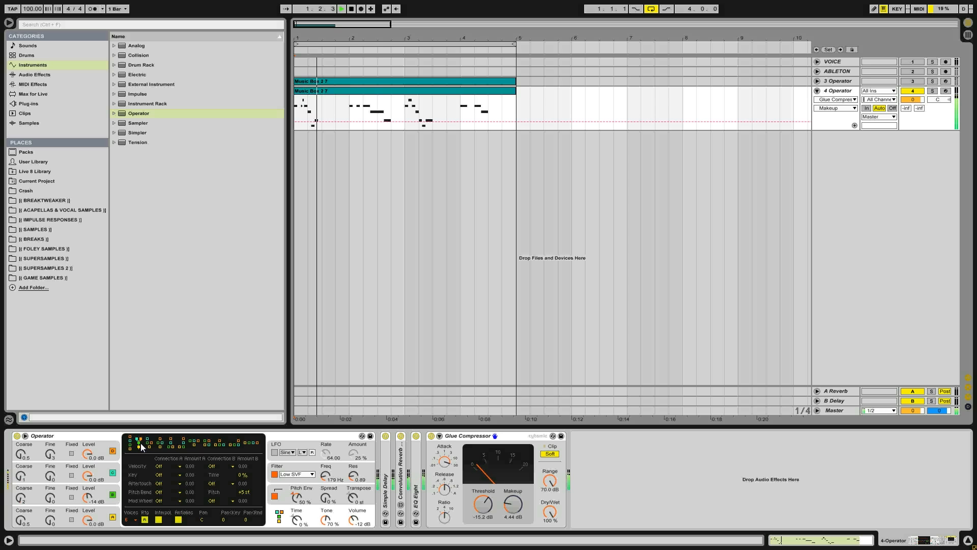
click(150, 443)
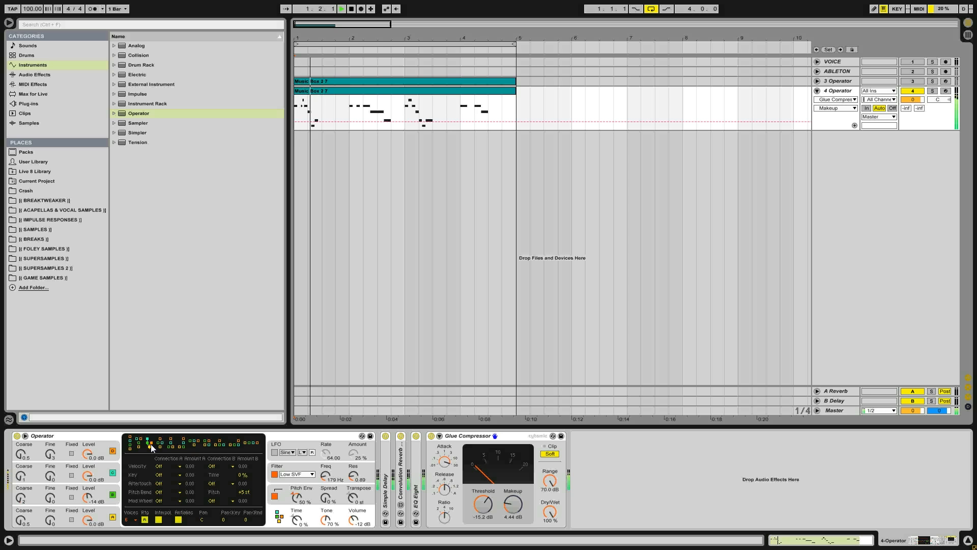
click(161, 445)
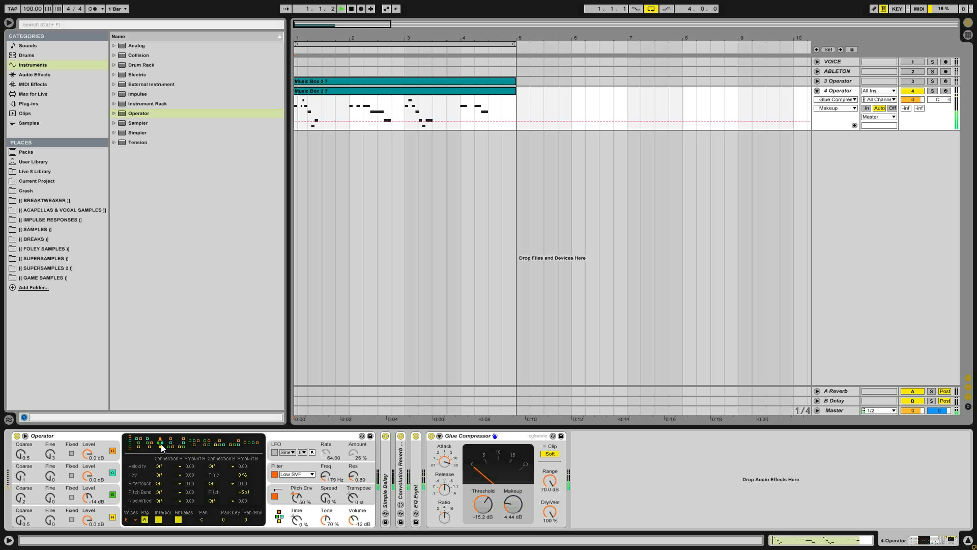
click(172, 446)
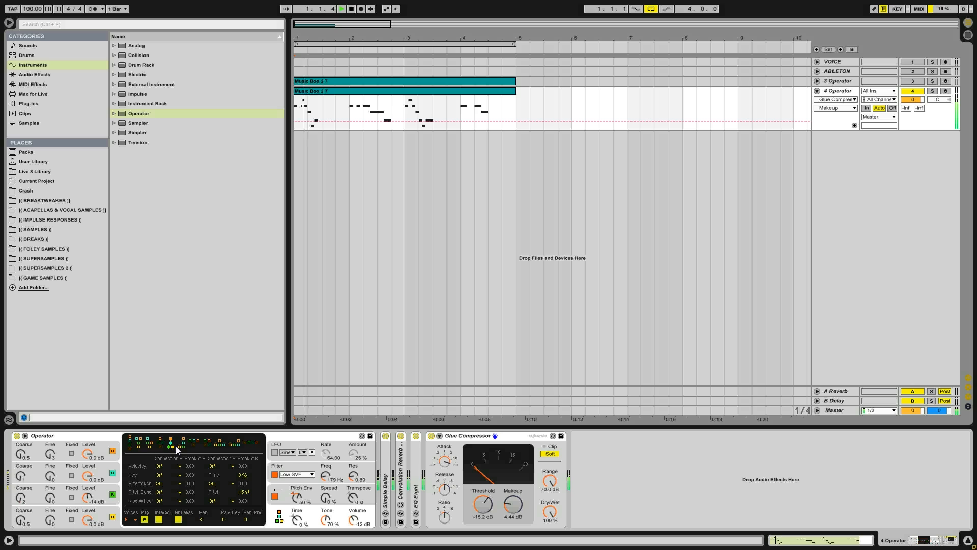
click(182, 447)
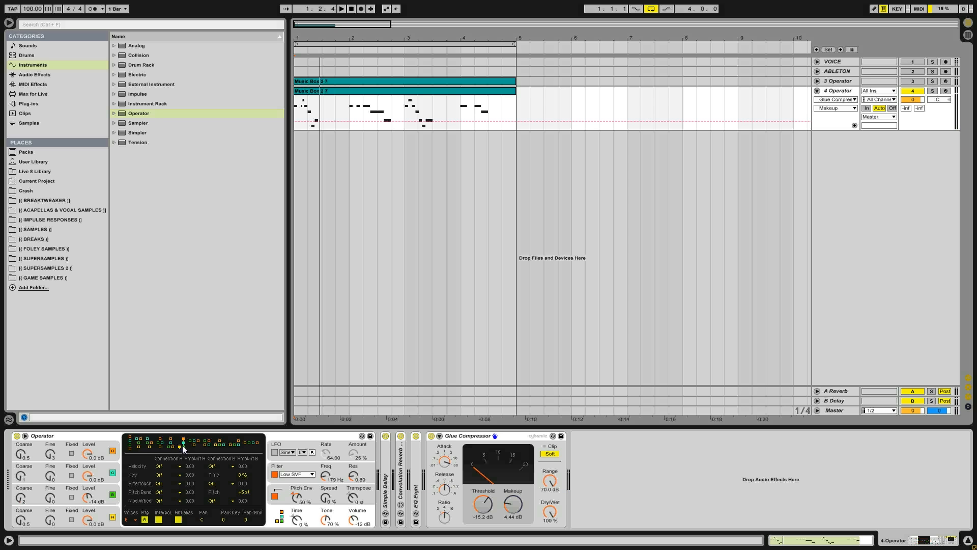
Compare the eighth algorithm with the sixth, and audition the clip with the seventh.
click(205, 444)
key(space)
click(180, 447)
key(space)
key(space)
click(192, 439)
key(space)
key(space)
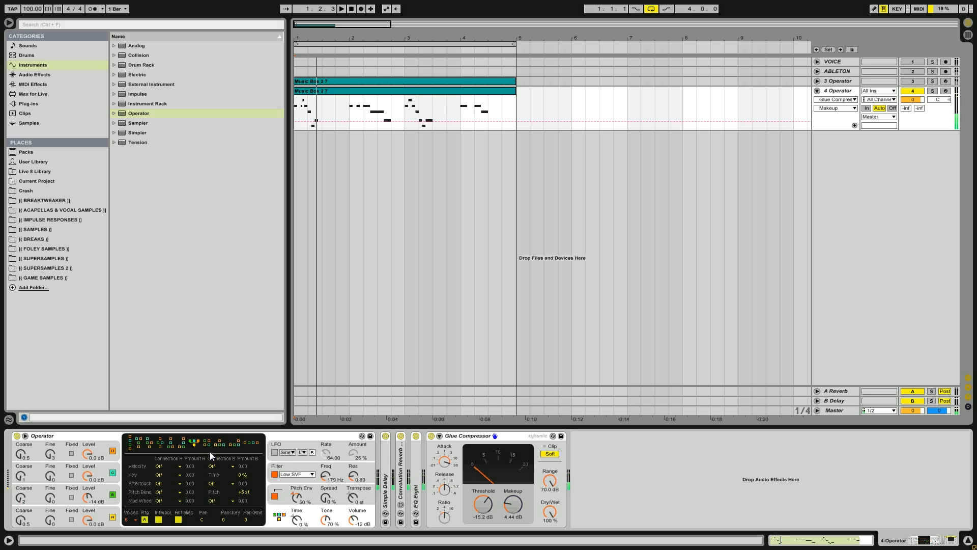
Audition the clip with Operator's eighth through eleventh algorithms, ending with all oscillators in parallel.
click(209, 442)
click(220, 443)
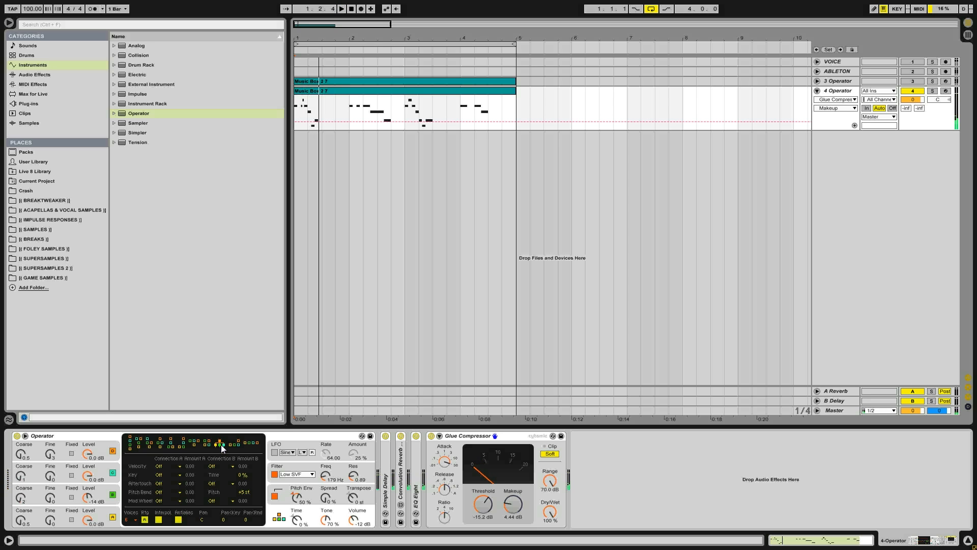
click(233, 446)
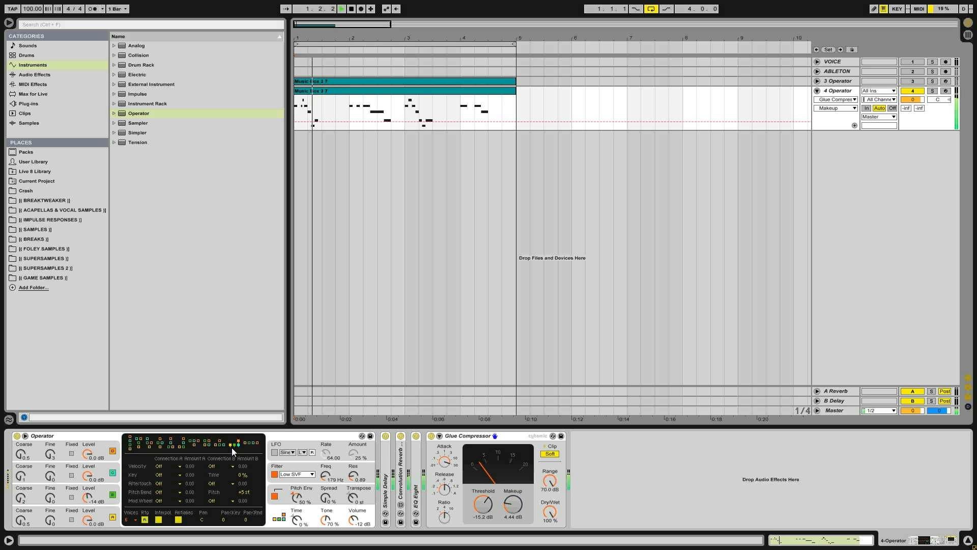
click(251, 447)
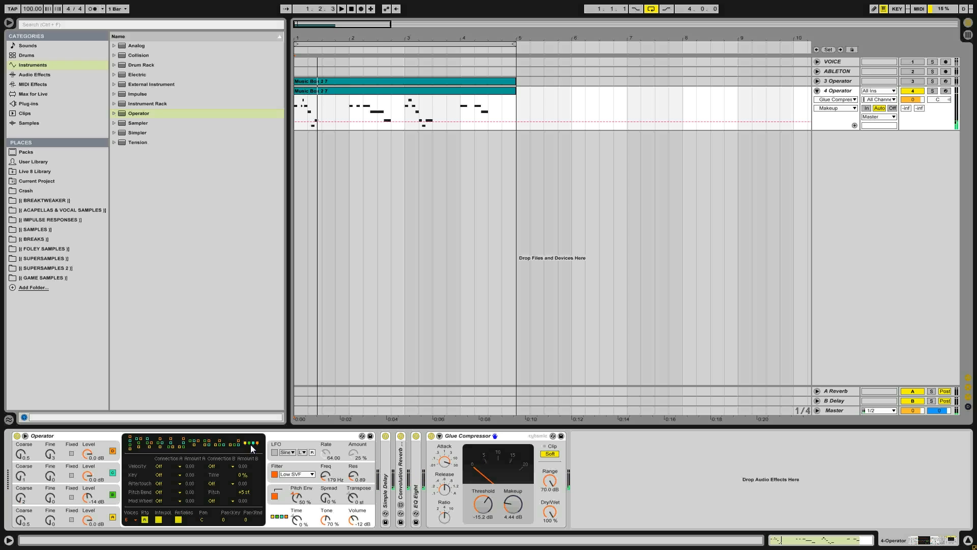
Switch Operator back to the sixth oscillator algorithm and play the clip with it.
click(204, 443)
click(182, 445)
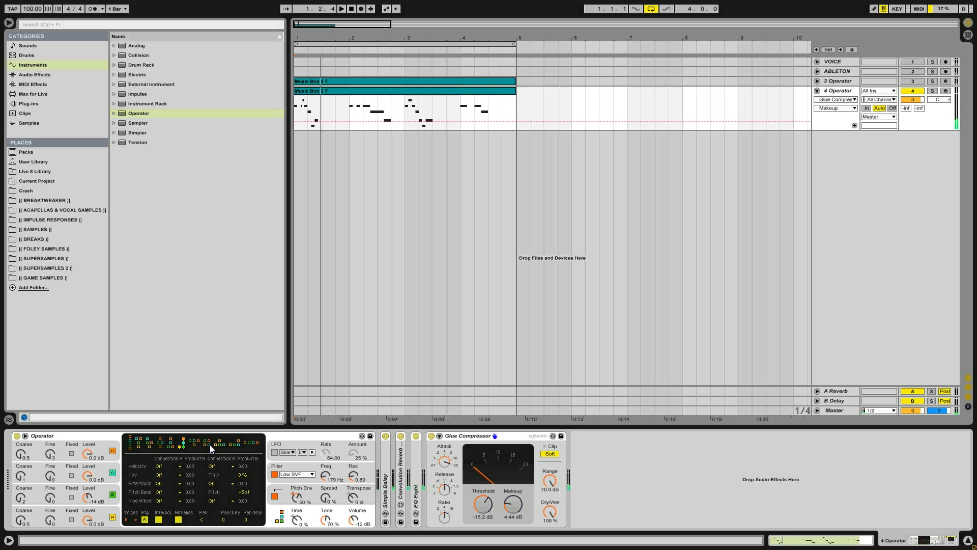
key(space)
key(space)
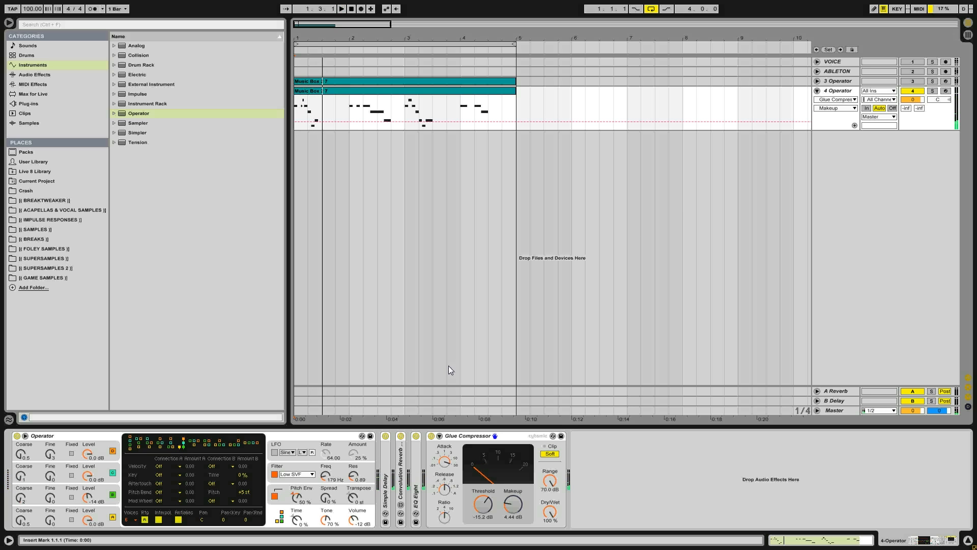
Mute the 4 Operator track, activate the 3 Operator track and unfold it to show its clip and devices.
click(817, 91)
click(913, 81)
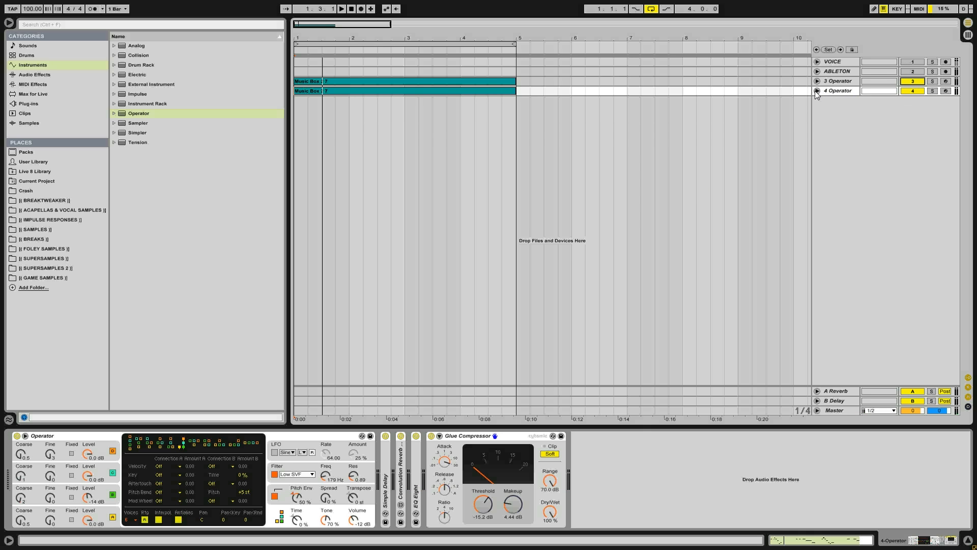
click(913, 91)
click(832, 81)
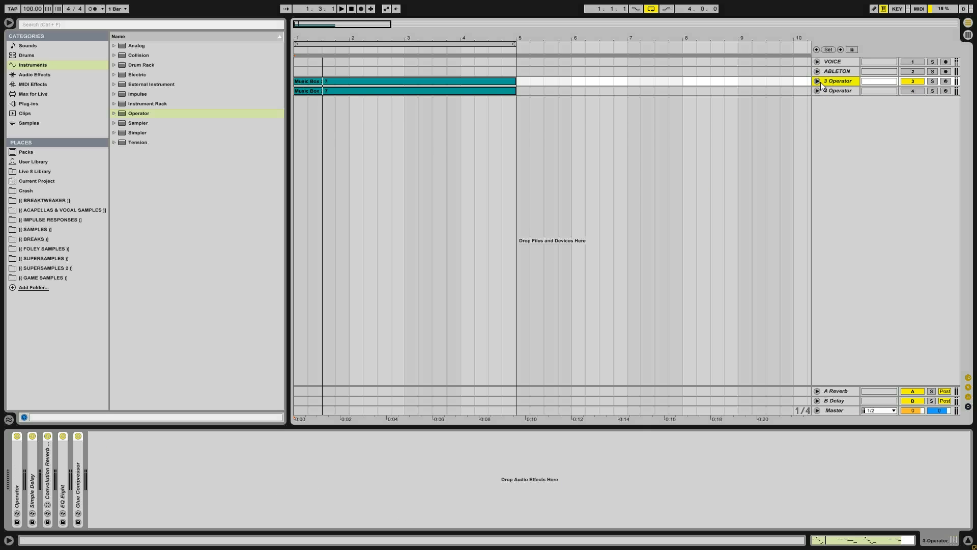
click(817, 81)
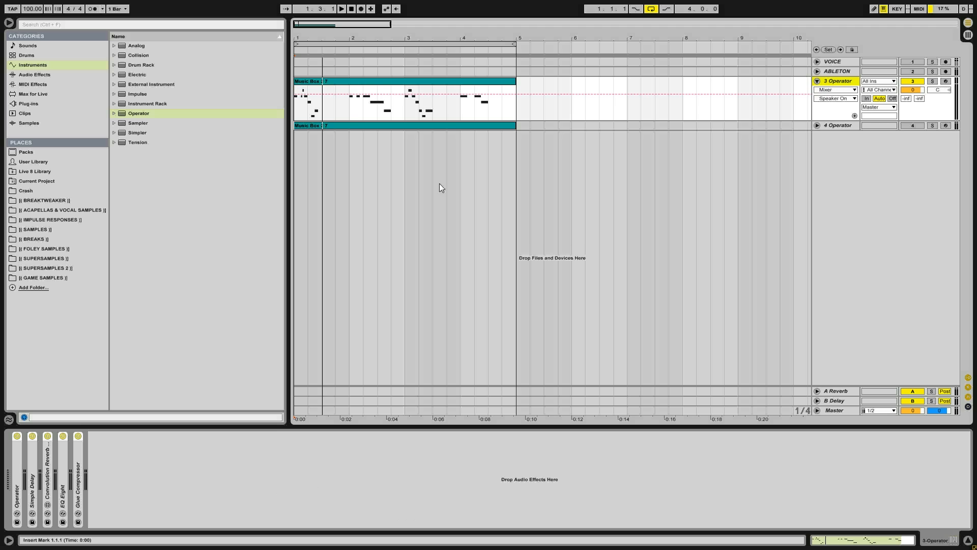
Unfold Operator on the 3 Operator track and examine the waveforms, envelopes and levels of oscillators A to D.
double_click(16, 492)
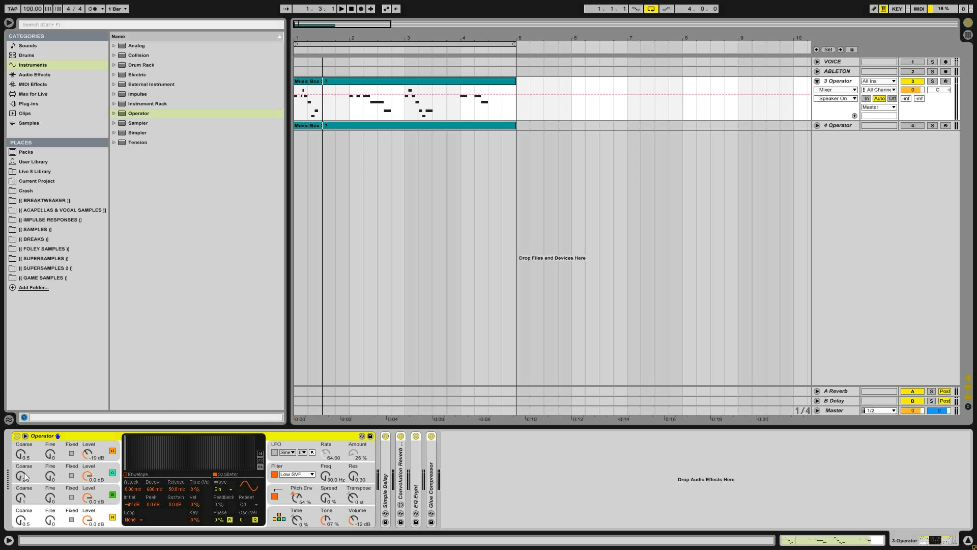
click(99, 517)
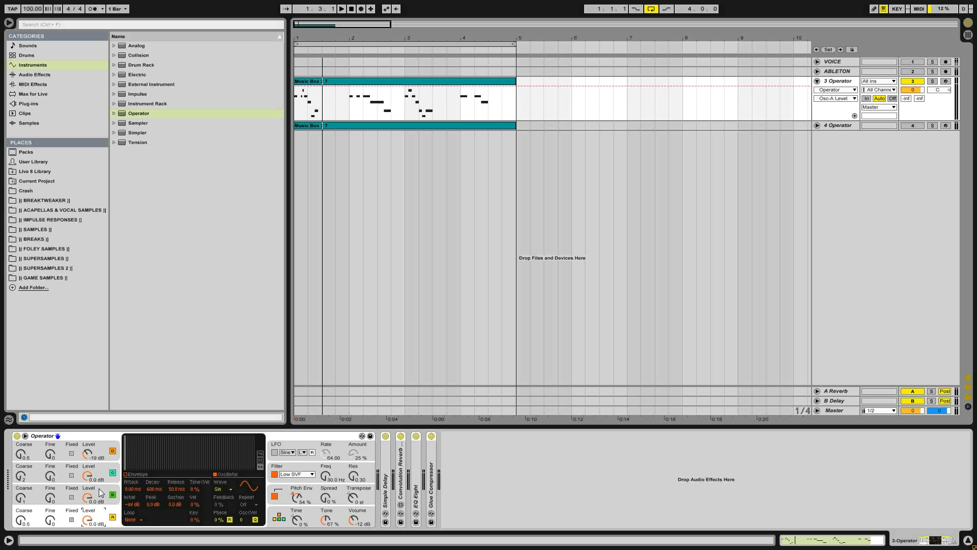
click(103, 495)
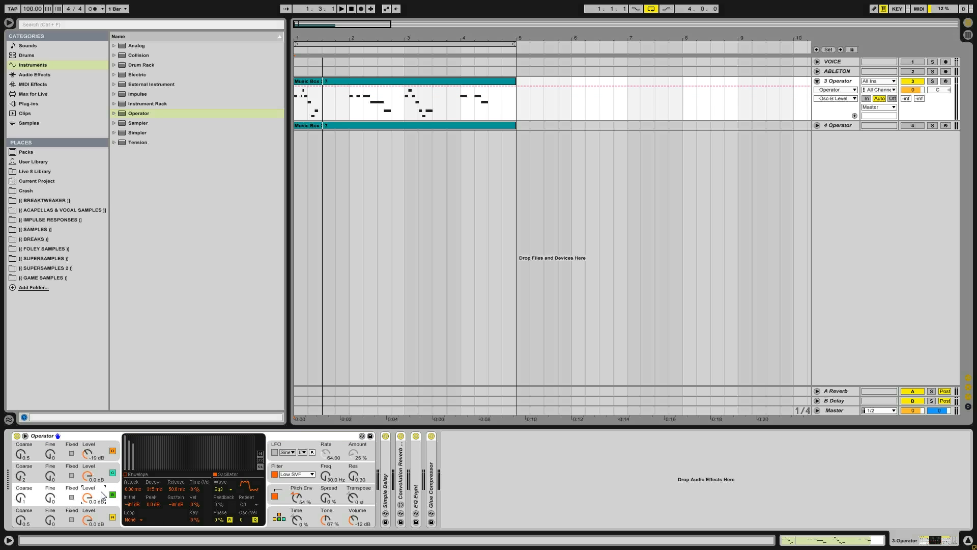
click(105, 474)
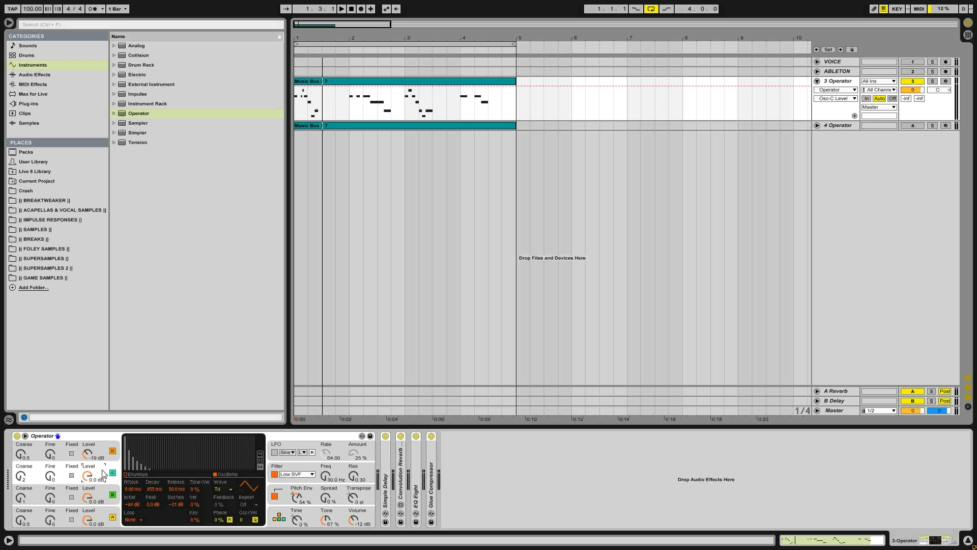
click(103, 448)
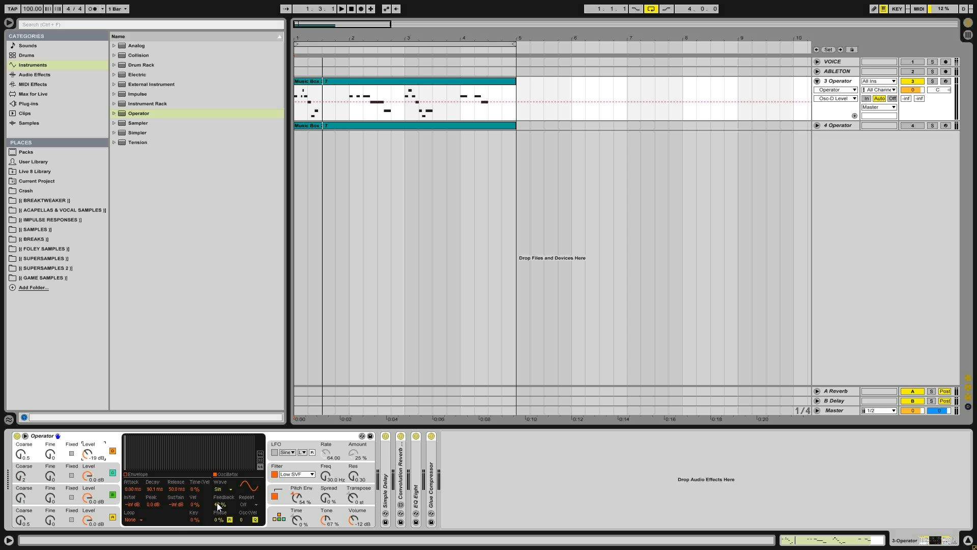
Examine the envelopes of oscillators D to A, the filter and pitch envelope settings, and the algorithm display of the 3 Operator track's Operator.
click(128, 475)
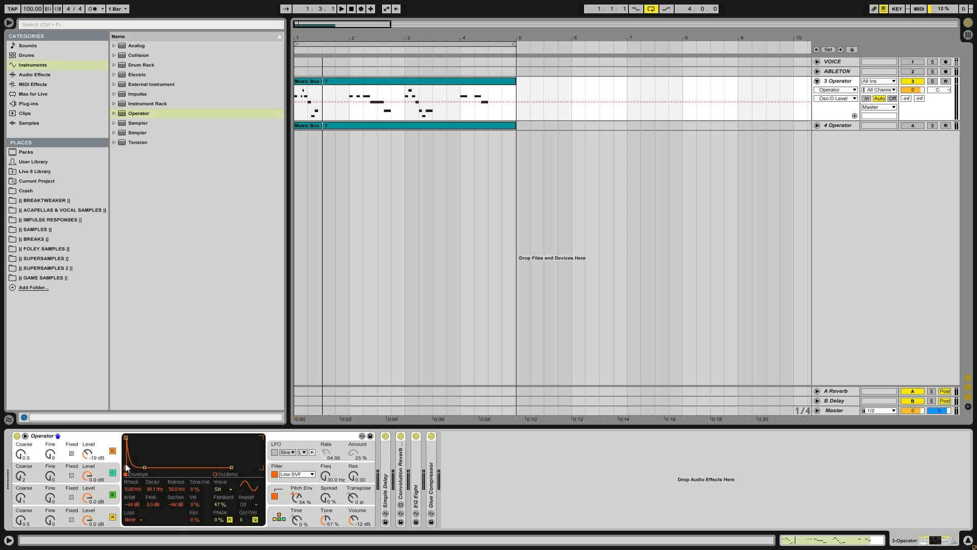
click(64, 471)
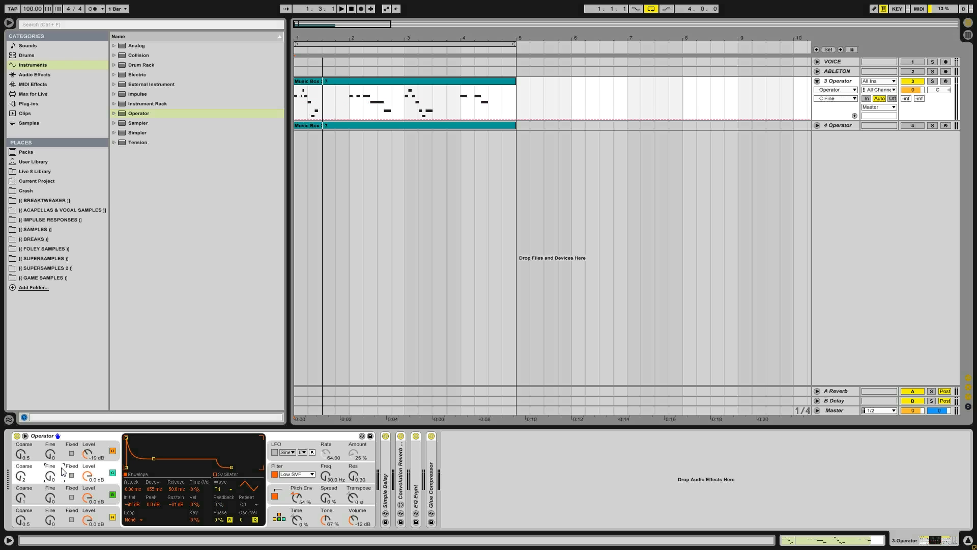
click(67, 497)
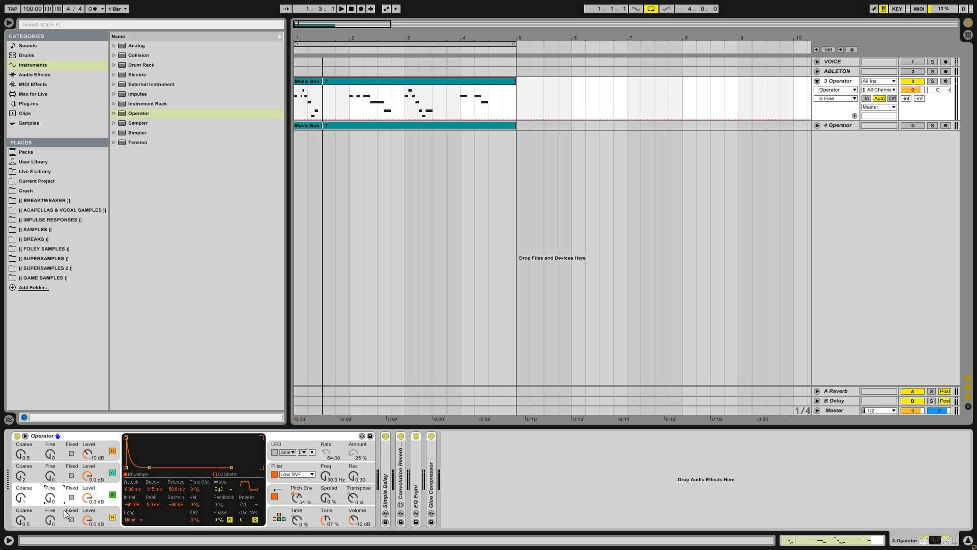
click(63, 510)
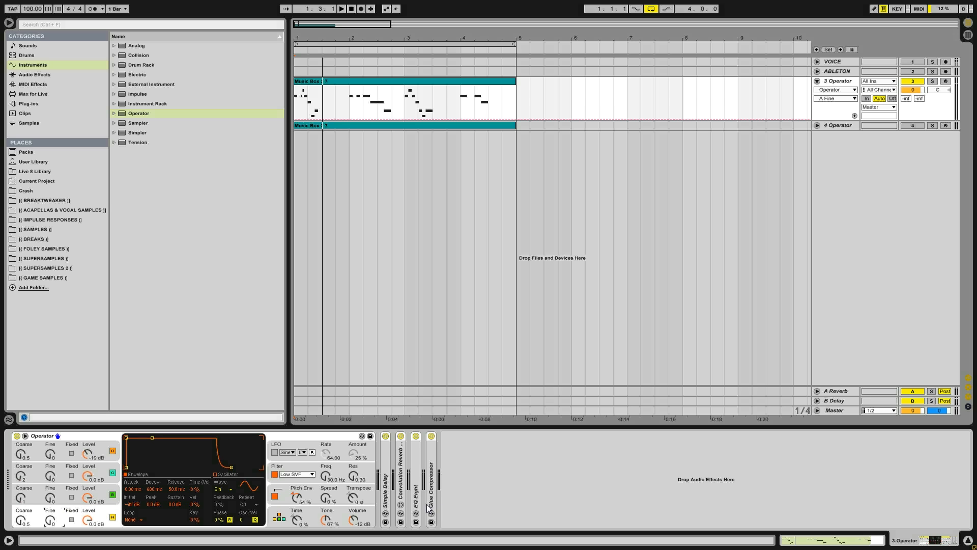
click(293, 472)
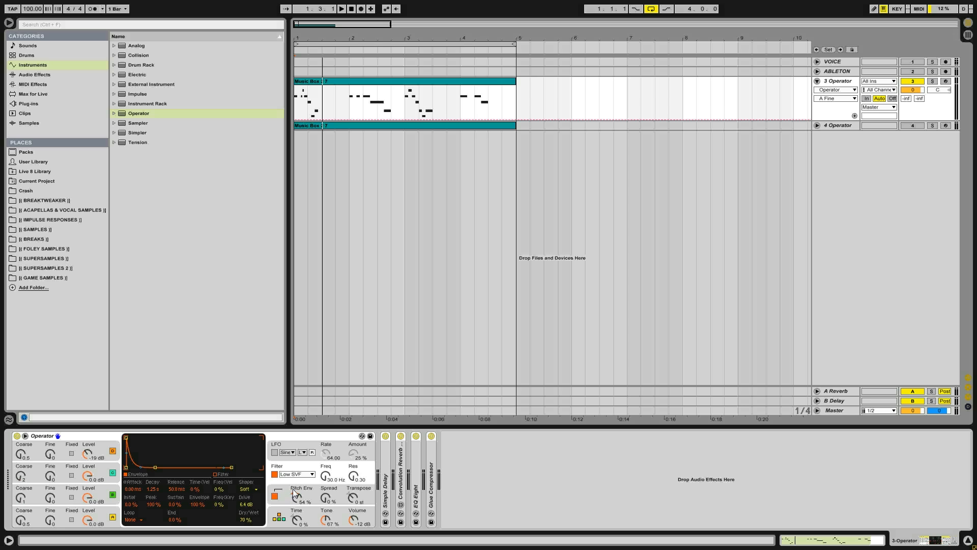
click(309, 489)
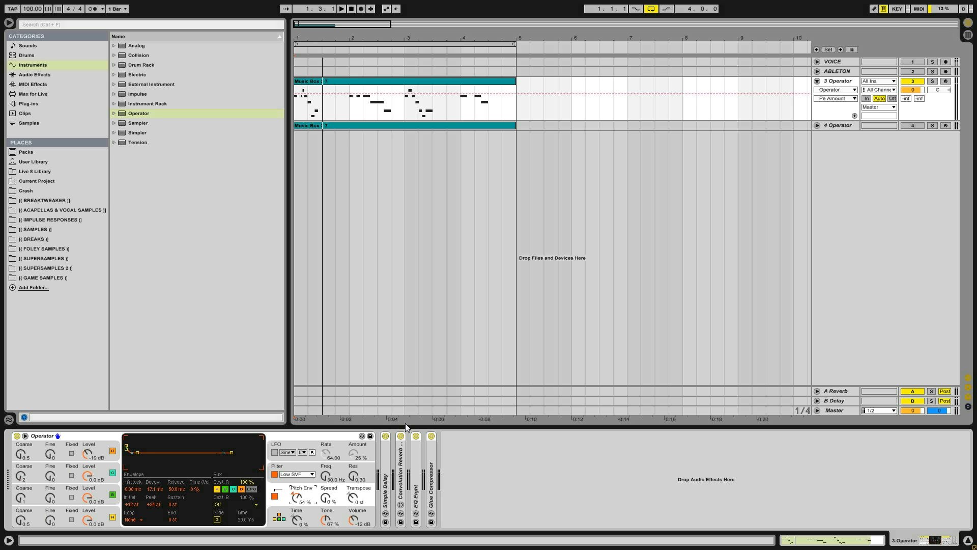
click(278, 517)
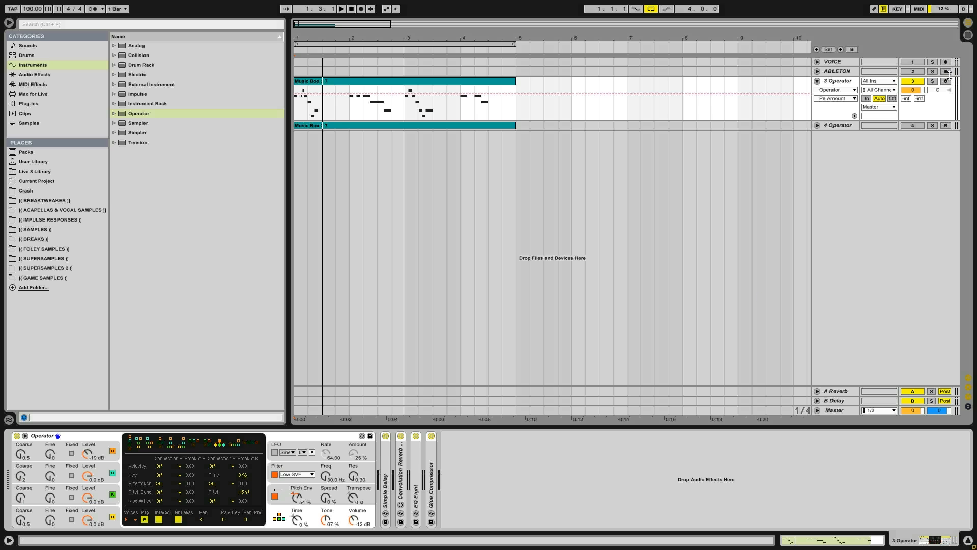
Solo the 3 Operator track and play its music box clip.
click(933, 82)
key(space)
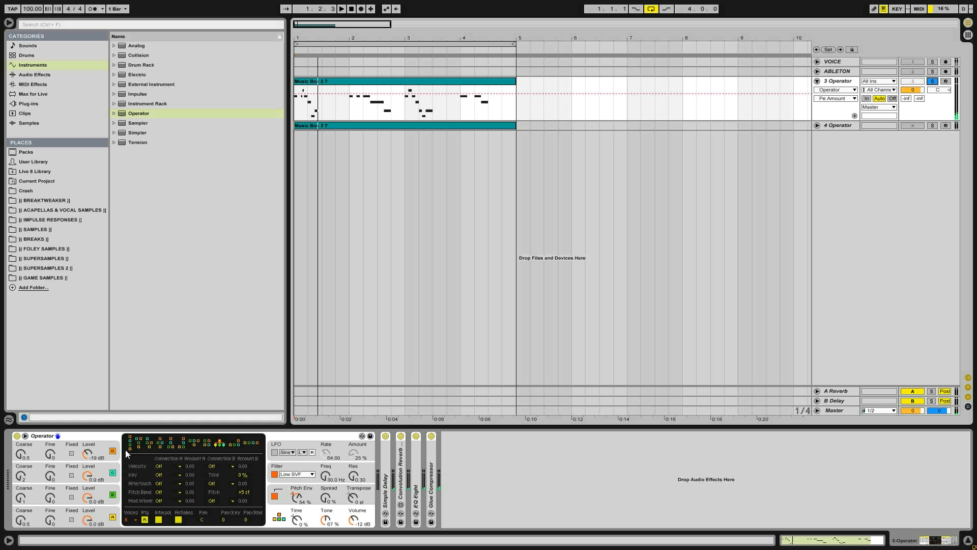
key(space)
Audition the clip with Operator's first to fourth, sixth and seventh algorithms, and return to the ninth algorithm.
key(space)
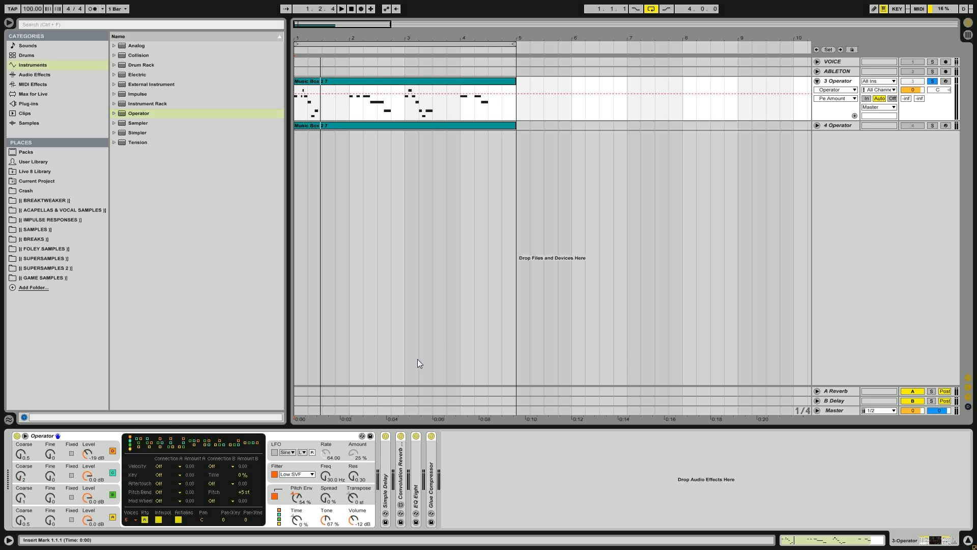
click(140, 441)
key(space)
click(148, 444)
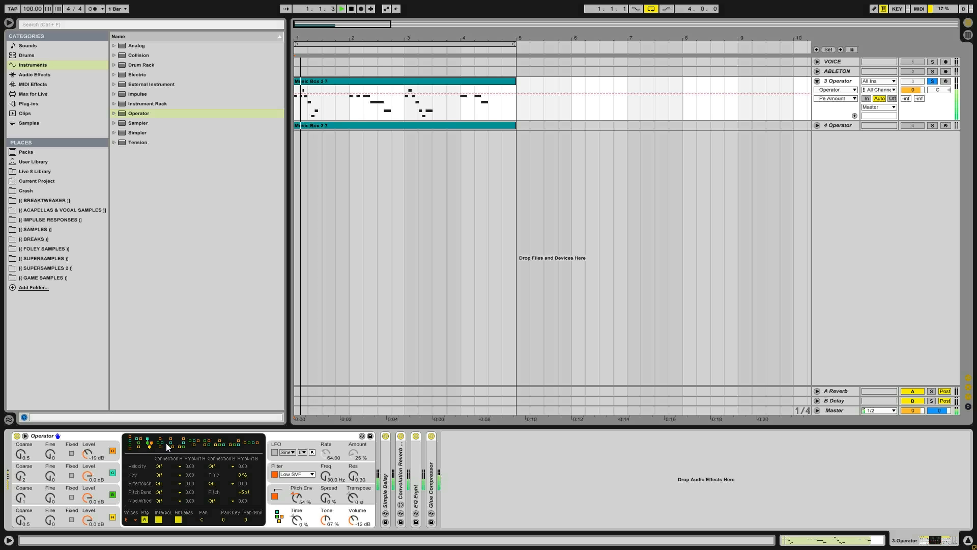
click(160, 442)
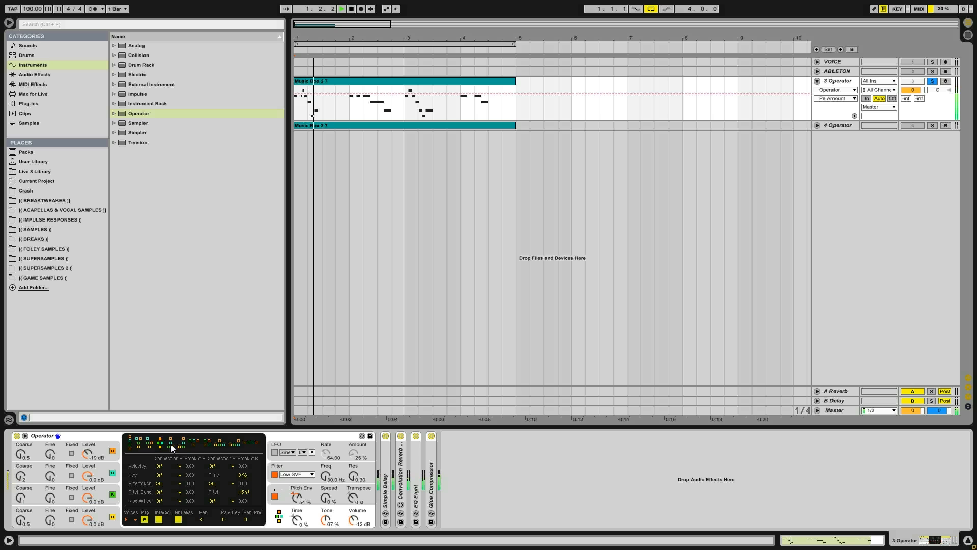
click(183, 443)
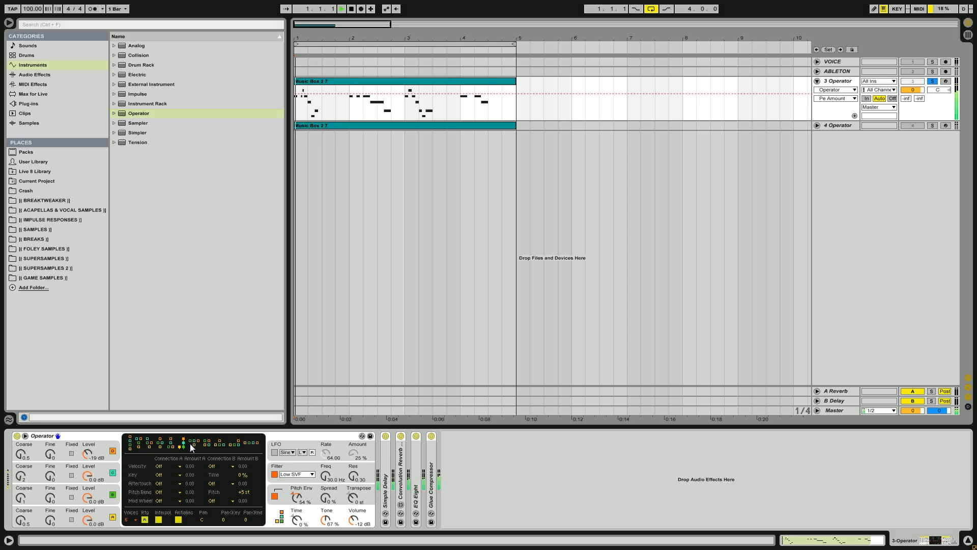
click(194, 441)
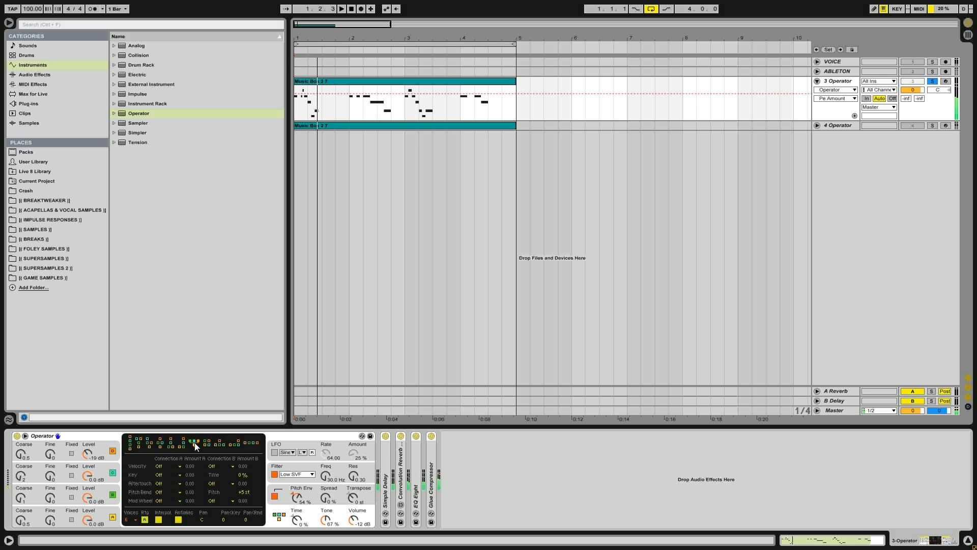
click(220, 442)
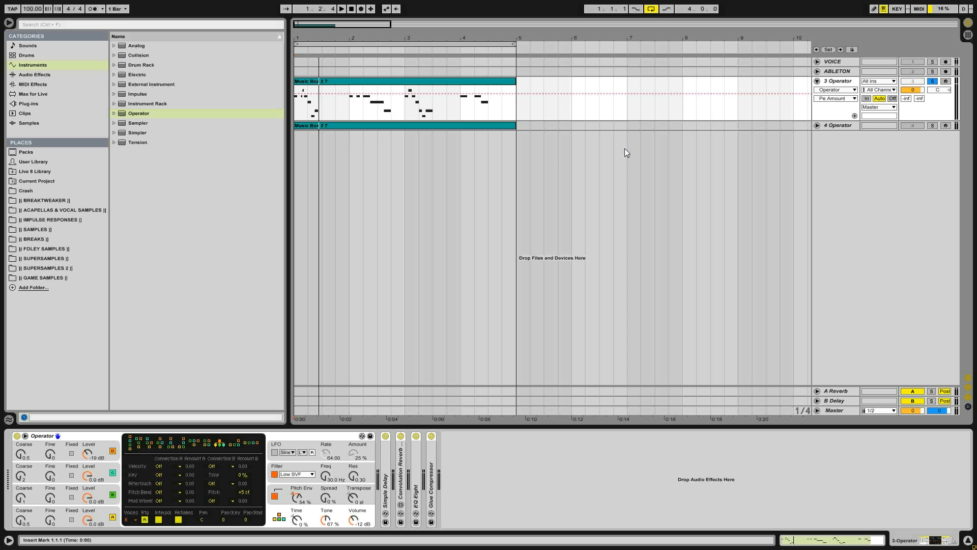
Solo the 4 Operator track, unfold it and play its clip for comparison.
click(932, 125)
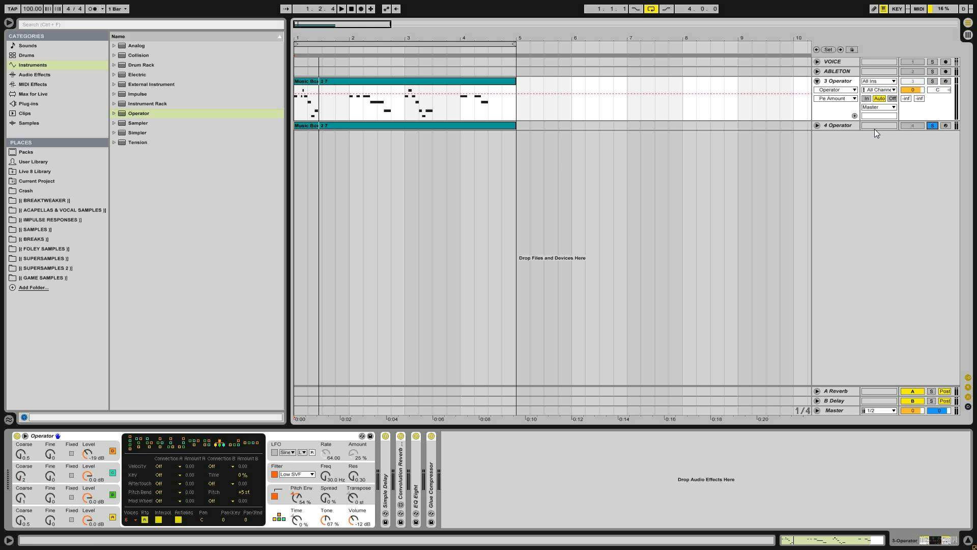
click(841, 125)
click(816, 125)
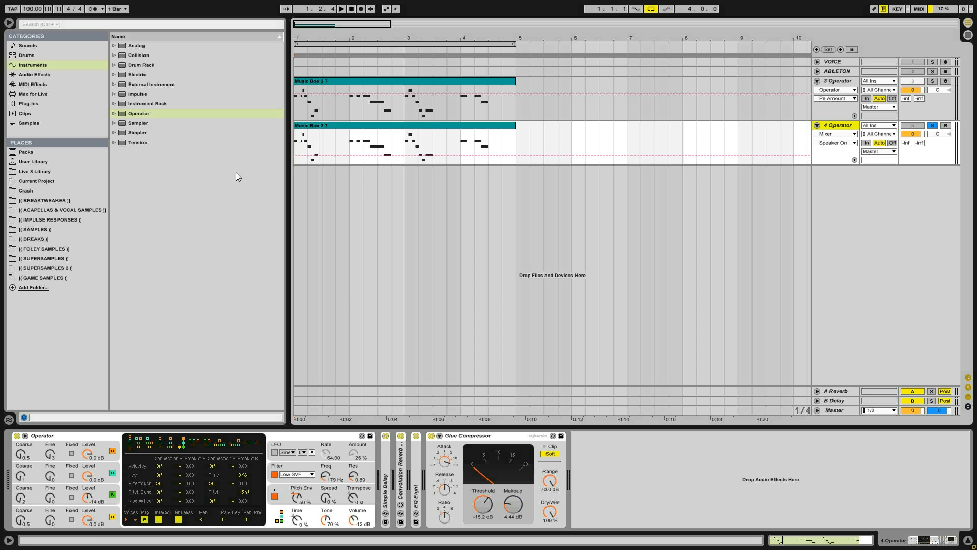
key(space)
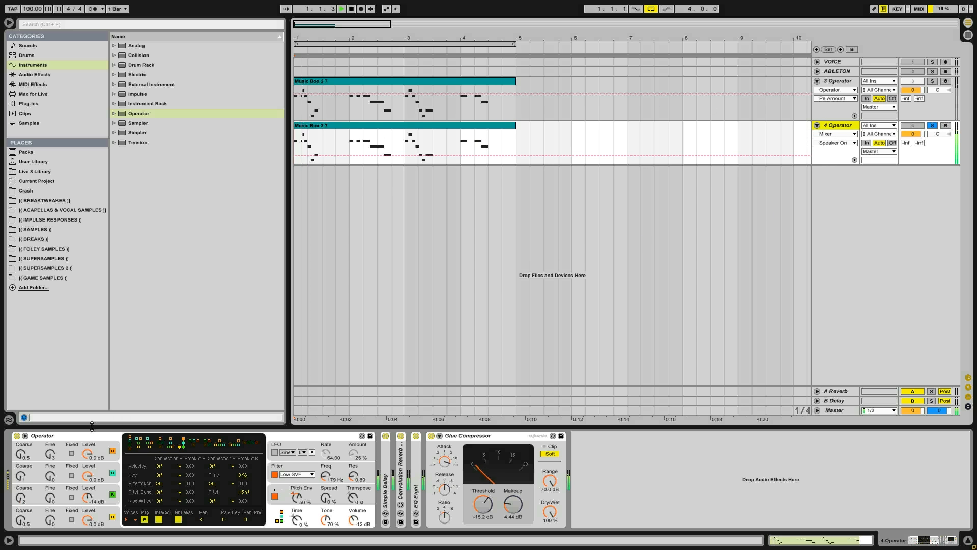
key(space)
Adjust the coarse tuning of oscillators D and C, leaving D at 0.5 and C at 1.
click(21, 454)
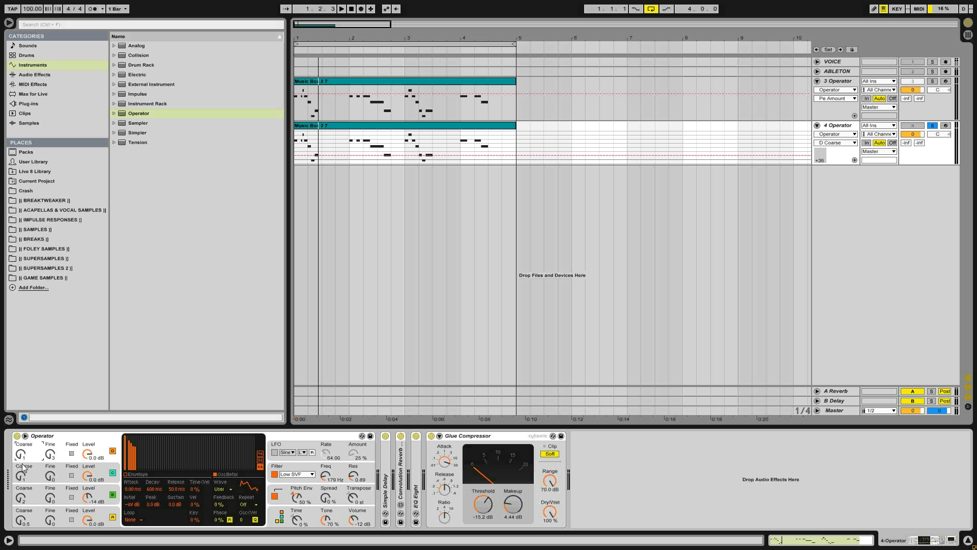
drag(18, 455, 18, 455)
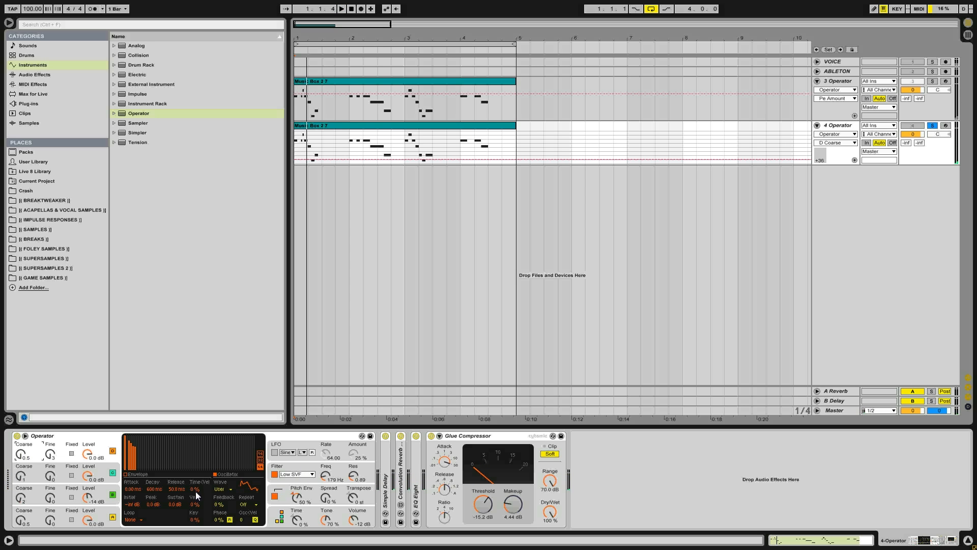
click(57, 467)
mouse_move(23, 479)
mouse_down()
mouse_move(23, 467)
mouse_move(23, 478)
mouse_up()
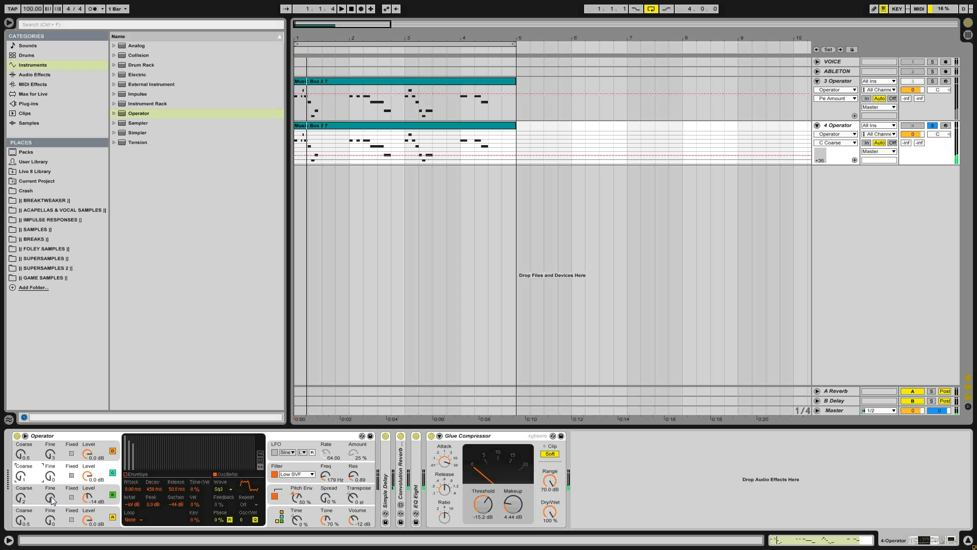
Try changing oscillator B's coarse tuning while repeatedly playing the clip, and leave it at 2.
click(21, 498)
drag(22, 498, 47, 507)
key(space)
key(space)
key(space)
key(space)
key(space)
key(space)
key(space)
key(space)
key(space)
key(space)
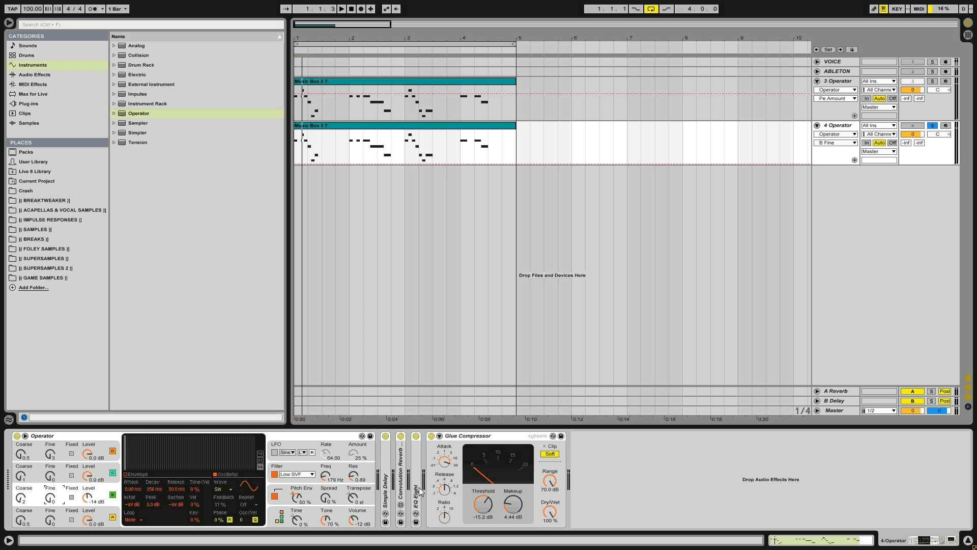
Raise oscillator B's level to 0.0 dB on the 4 Operator track and play the clip.
click(281, 520)
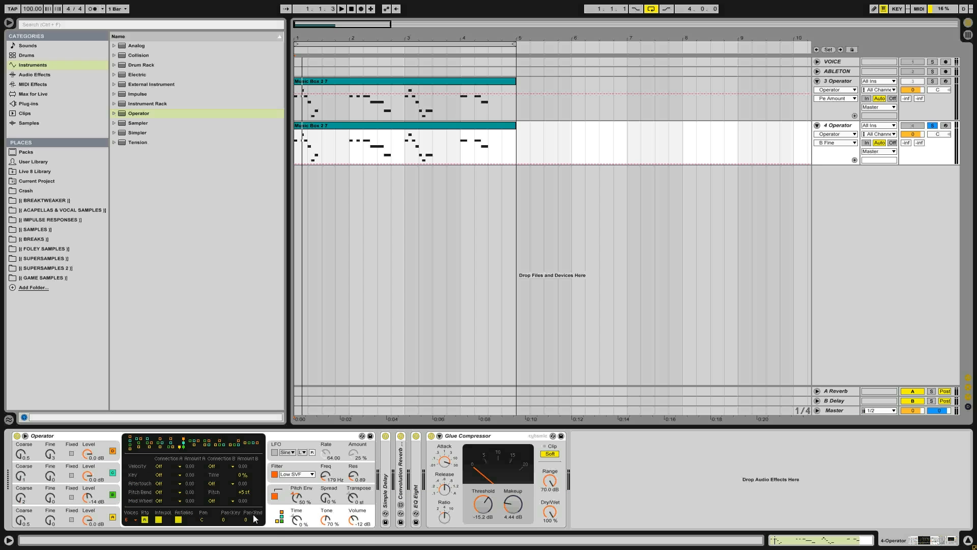
click(88, 496)
drag(88, 500, 88, 477)
key(space)
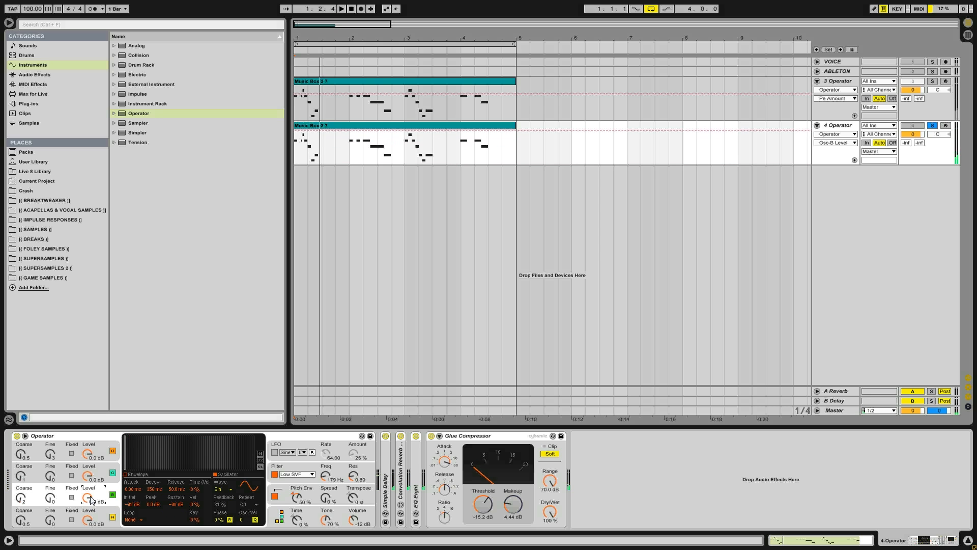
Try other coarse tunings on oscillator B at full level while starting and stopping the clip.
mouse_move(22, 502)
mouse_down()
mouse_move(22, 512)
mouse_move(21, 491)
mouse_move(21, 518)
mouse_move(22, 495)
mouse_up()
key(space)
key(space)
key(space)
key(space)
key(space)
key(space)
key(space)
key(space)
key(space)
key(space)
key(space)
Lower oscillator B's level to -15 dB and play the clip.
drag(87, 499, 87, 509)
key(space)
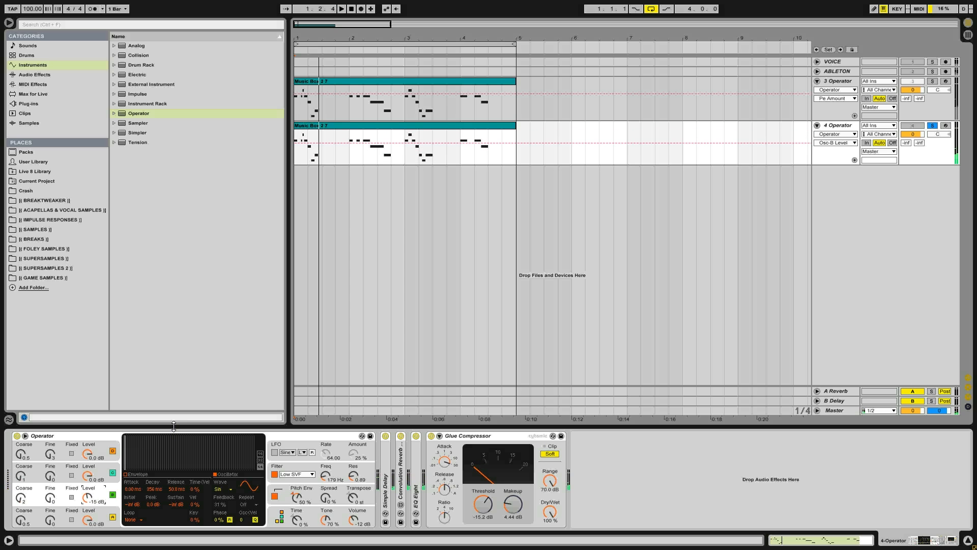
click(338, 438)
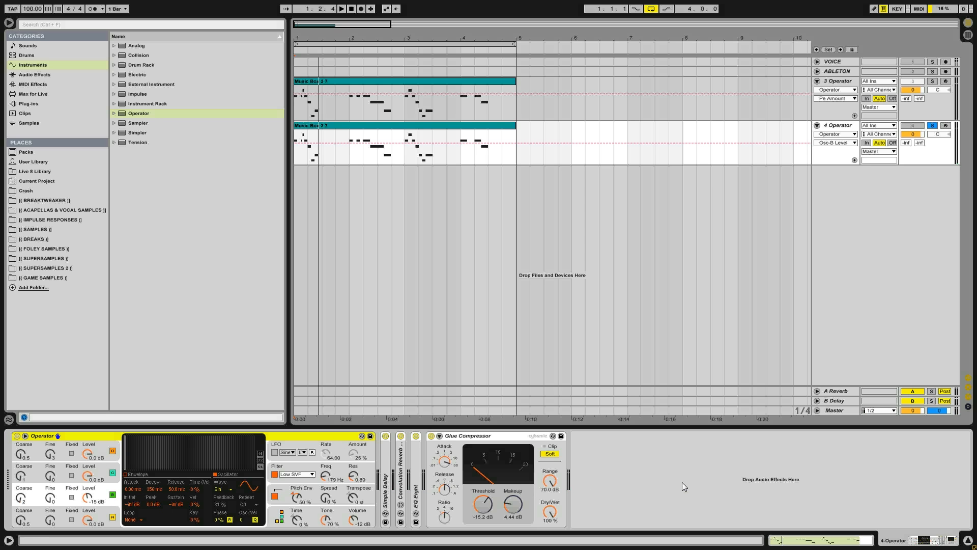
Audition the clip with Operator's Low Ladder, Band 12dB, Band 24dB and Notch 12dB filter types, and return to Low SVF.
click(312, 474)
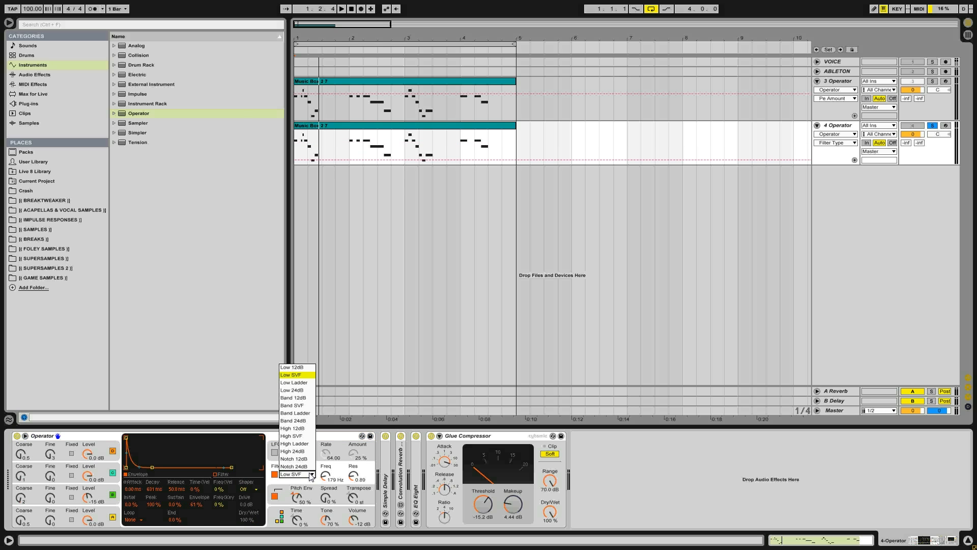
click(301, 383)
key(space)
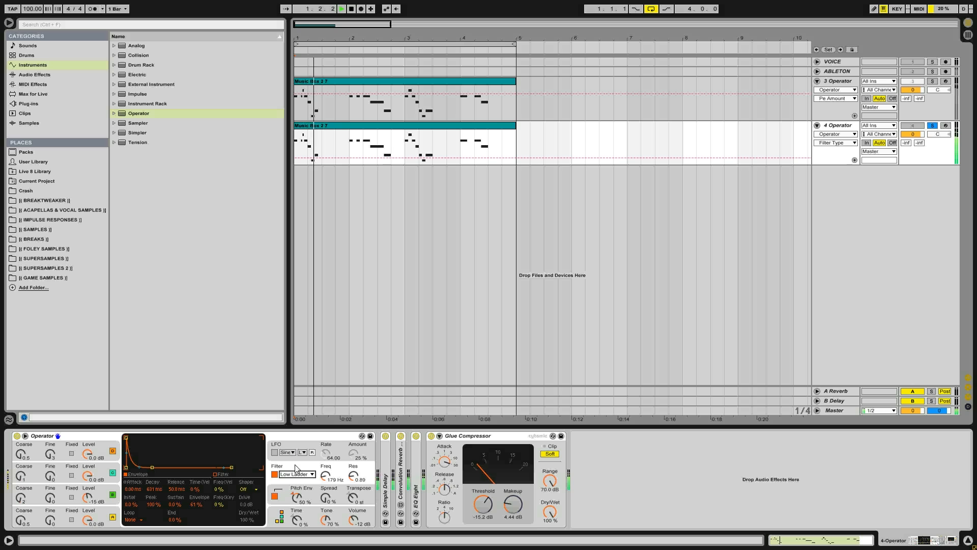
click(296, 472)
click(299, 400)
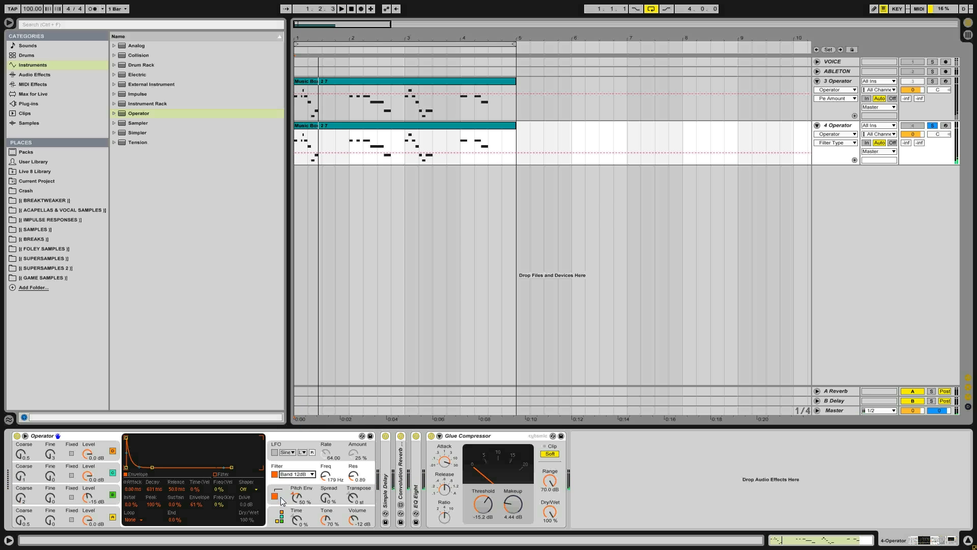
click(298, 475)
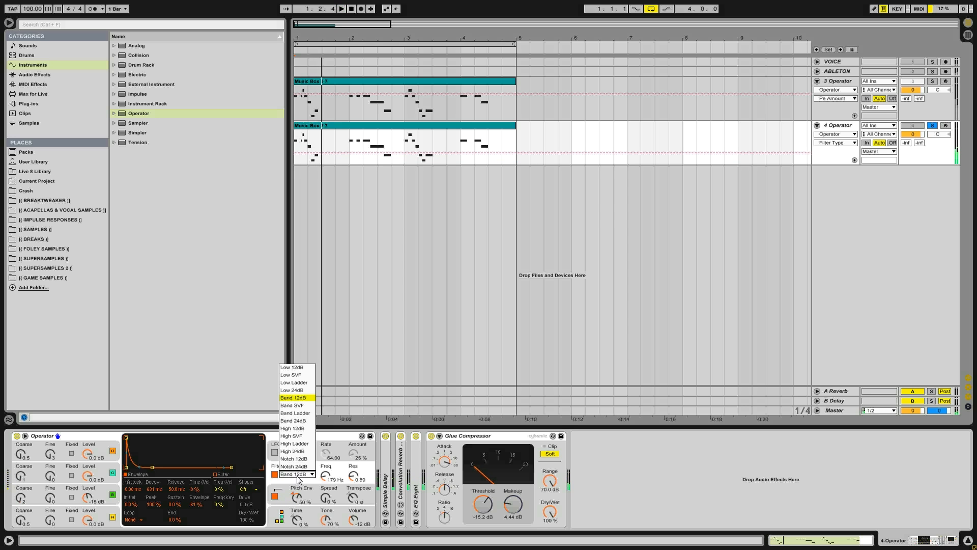
click(299, 421)
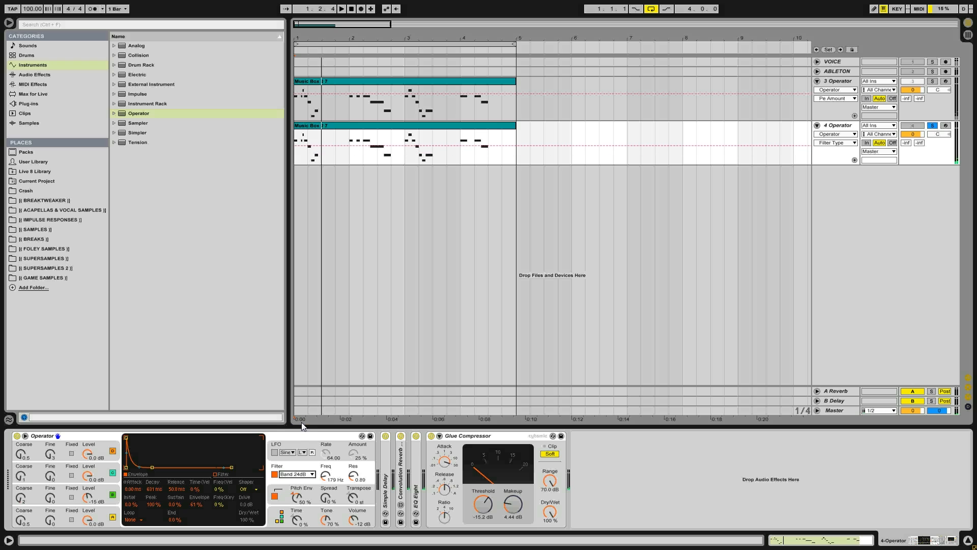
click(289, 477)
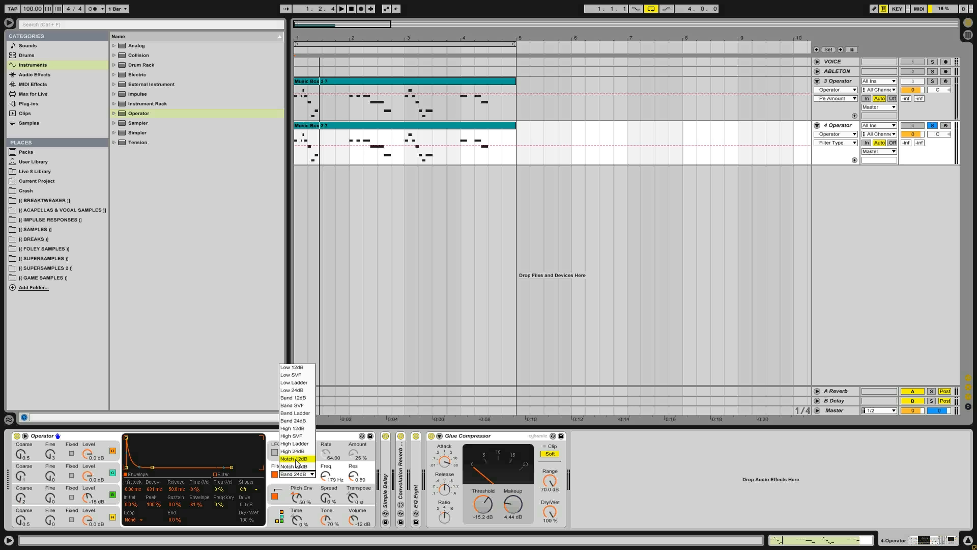
click(293, 458)
click(291, 475)
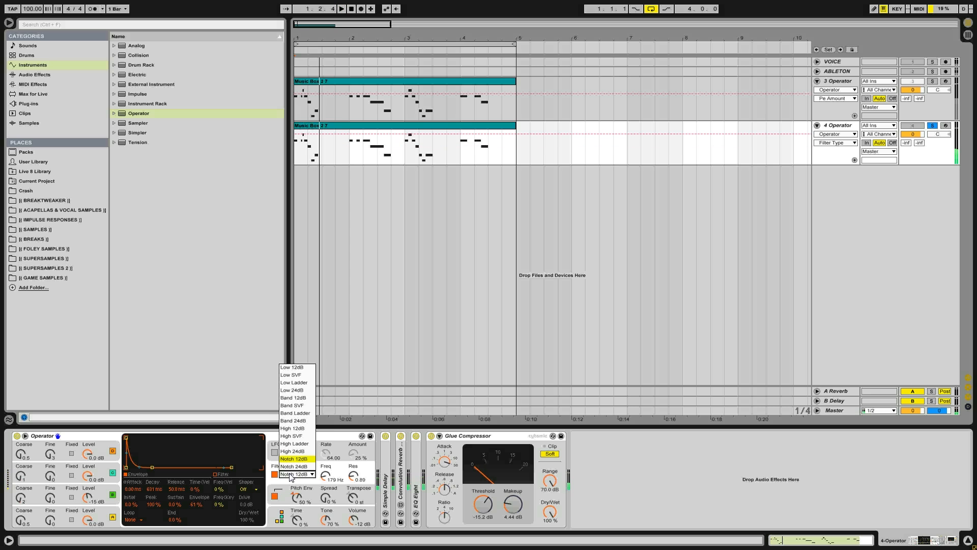
click(302, 375)
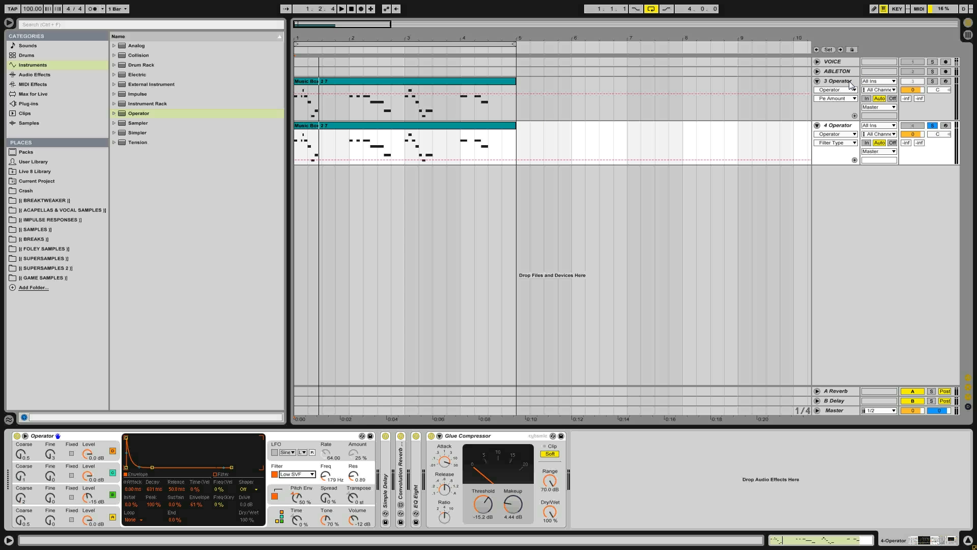
Select the 4 Operator track, and select the Analog instrument in the browser.
click(838, 125)
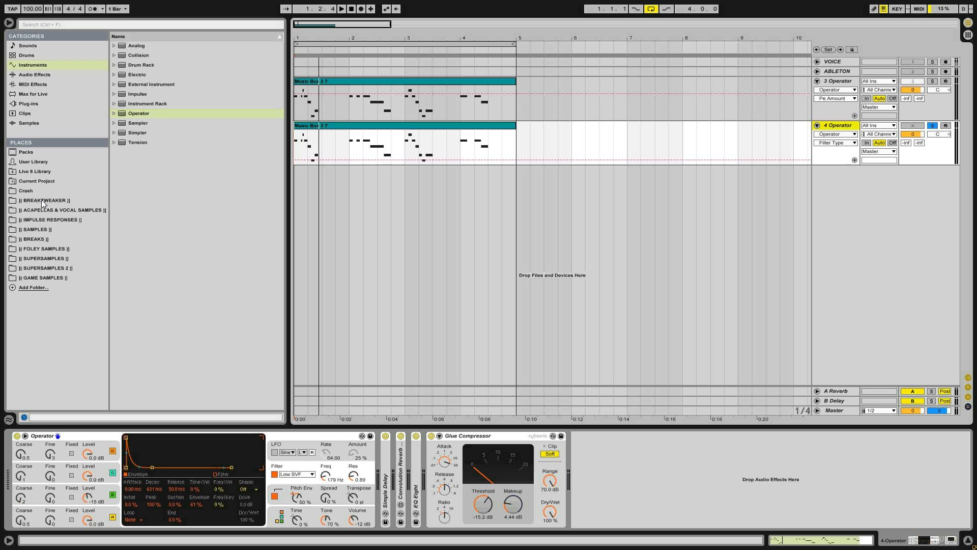
click(143, 49)
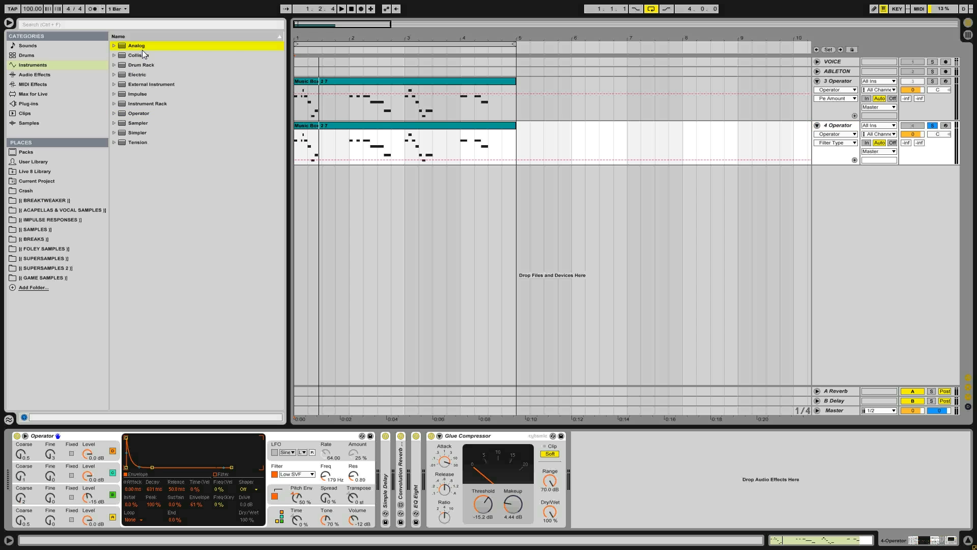